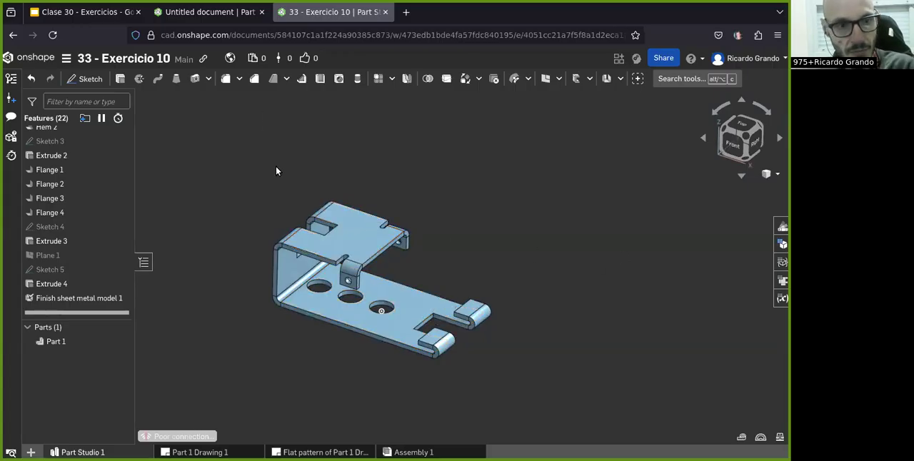
Step: Review the finished reference model alongside the exercise drawing on the slide and close the reference document
left_click(82, 12)
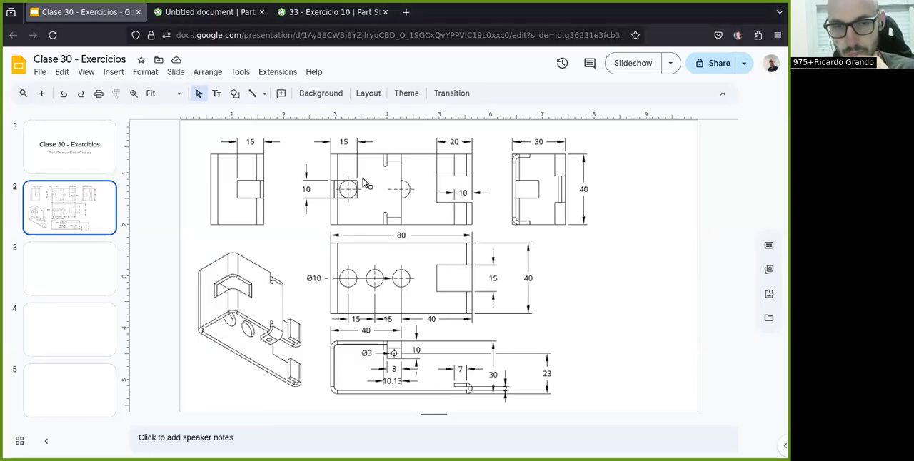
key("ctrl+shift+Tab")
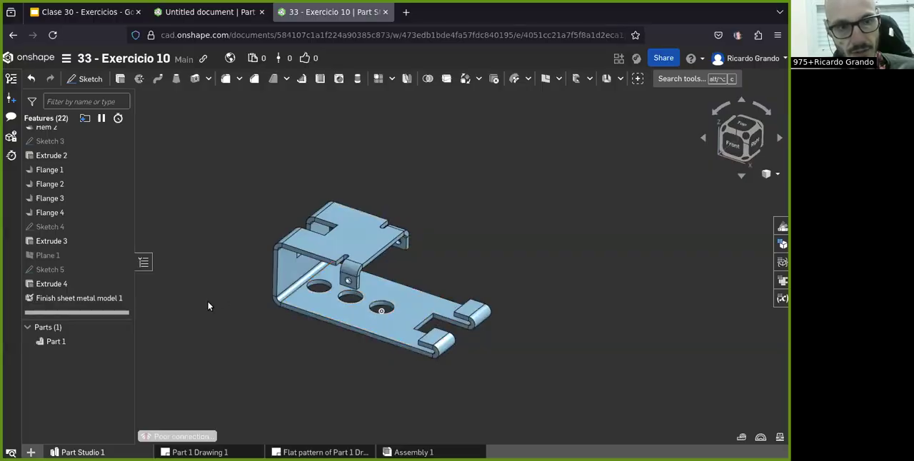
scroll(74, 282, "up", 3)
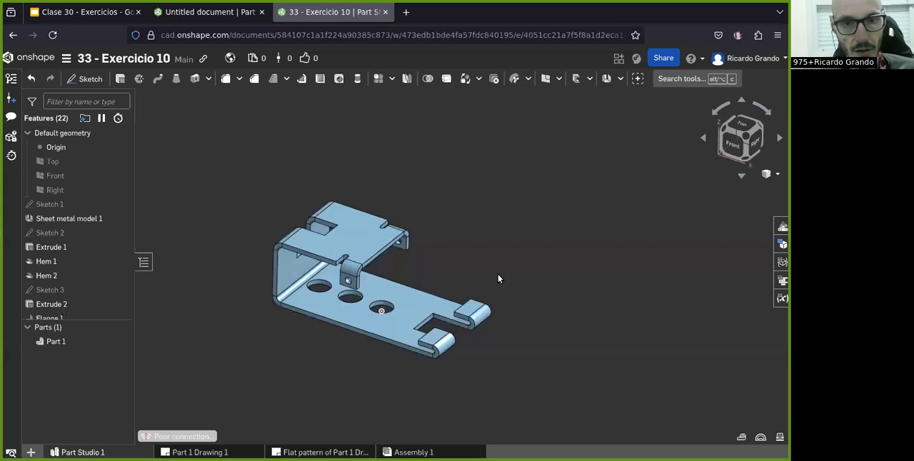
key("ctrl+Page_Up")
key("ctrl+Page_Down")
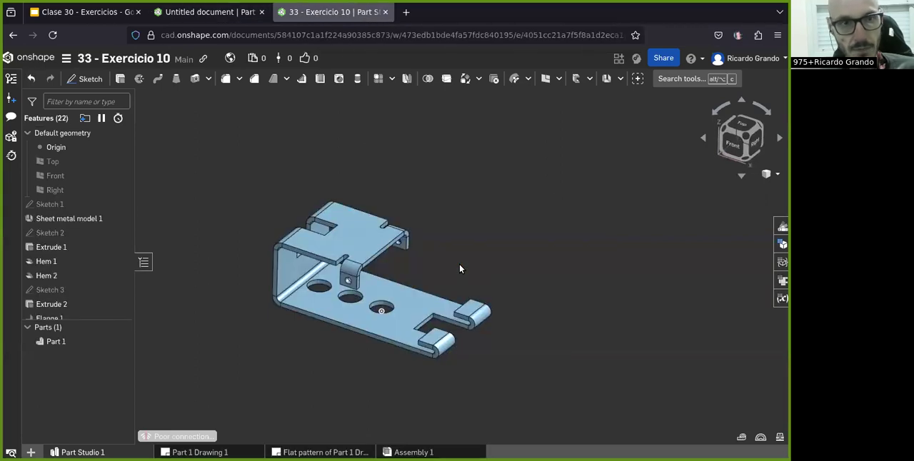
key("ctrl+w")
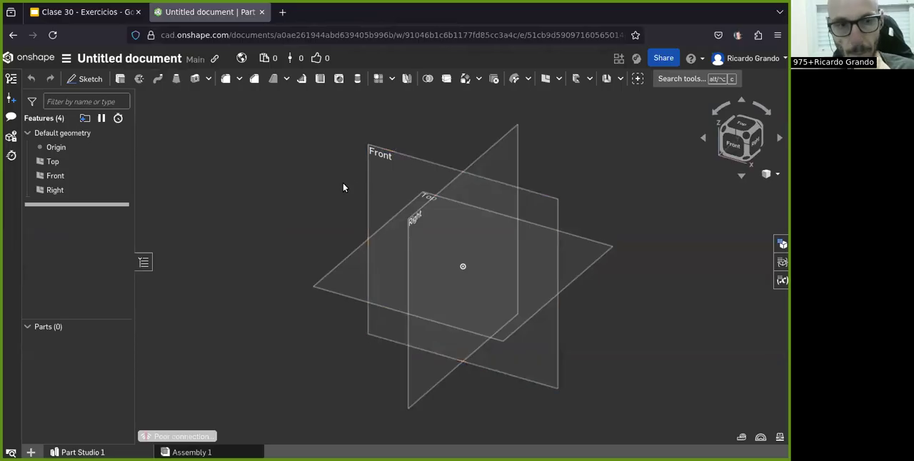
Step: Sketch a center point rectangle about 78 by 46 mm on the Top plane, centred on the origin
left_click(90, 13)
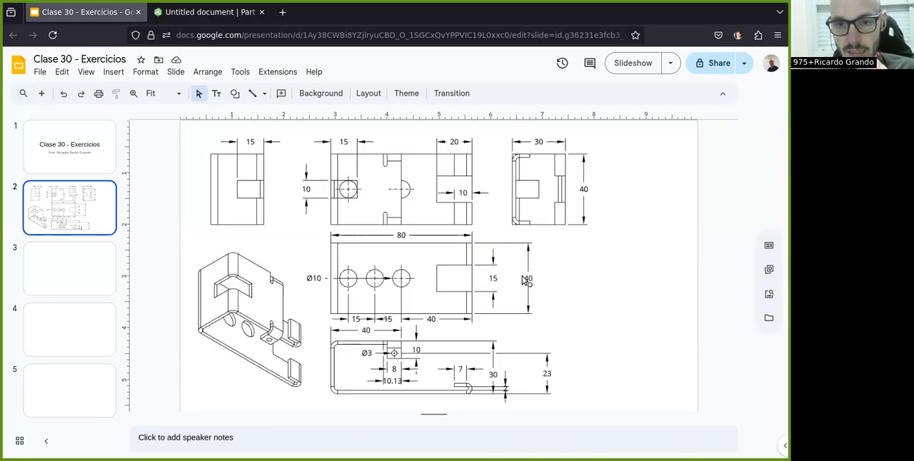
left_click(182, 18)
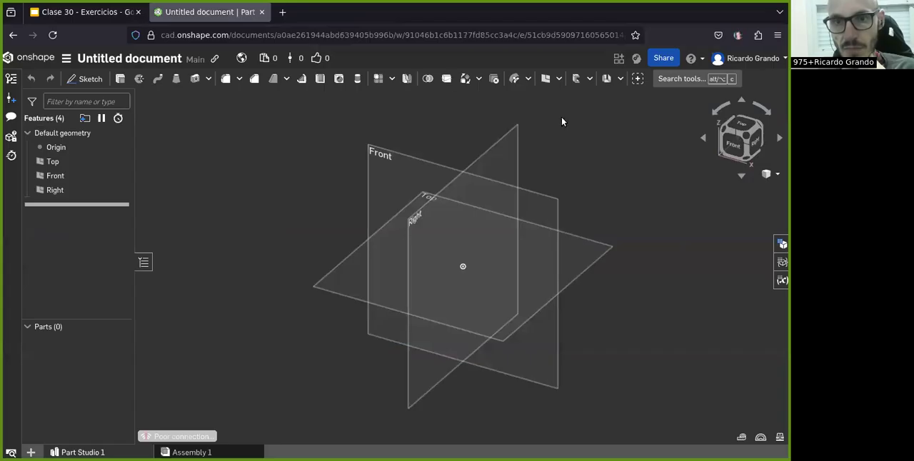
left_click(743, 127)
left_click(101, 79)
left_click(339, 172)
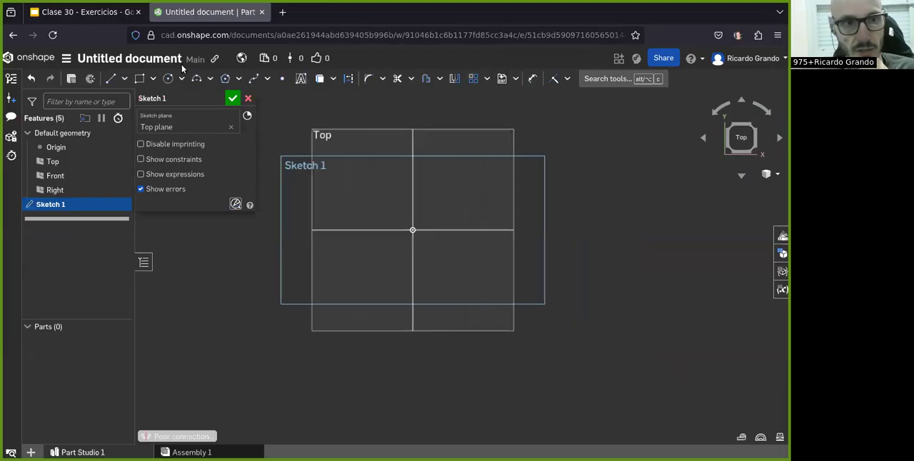
left_click(153, 79)
left_click(162, 118)
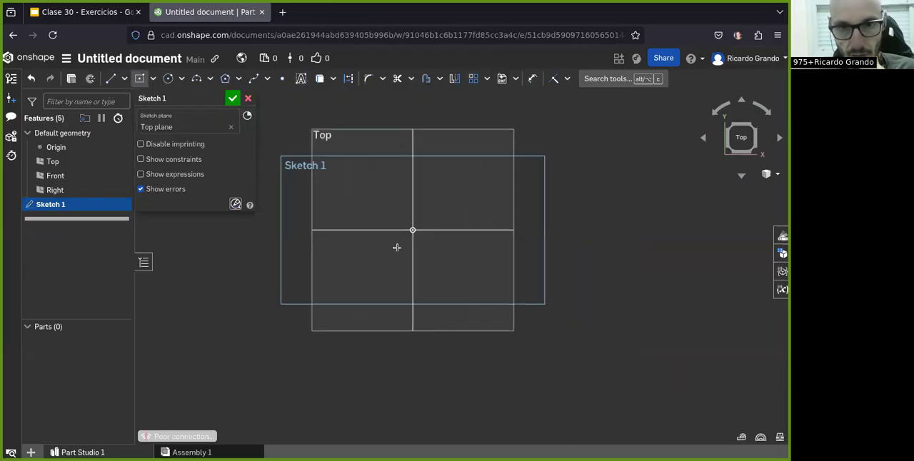
left_click(413, 230)
left_click(465, 259)
Step: Dimension the rectangle 40 mm high and 80 mm wide, and finish the sketch
key("d")
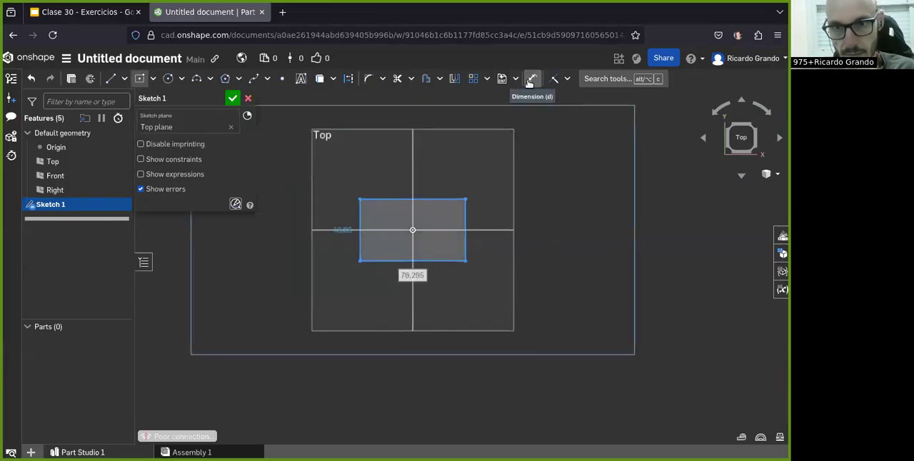
left_click(466, 218)
left_click(578, 255)
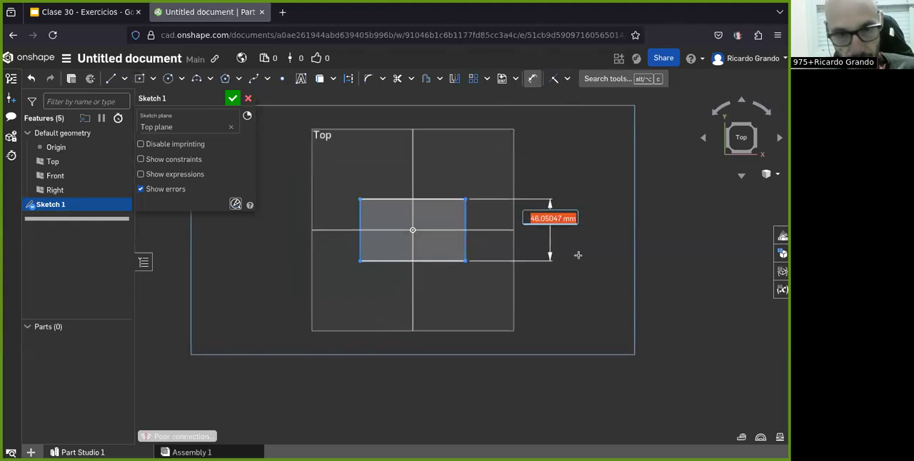
type("40")
key("Return")
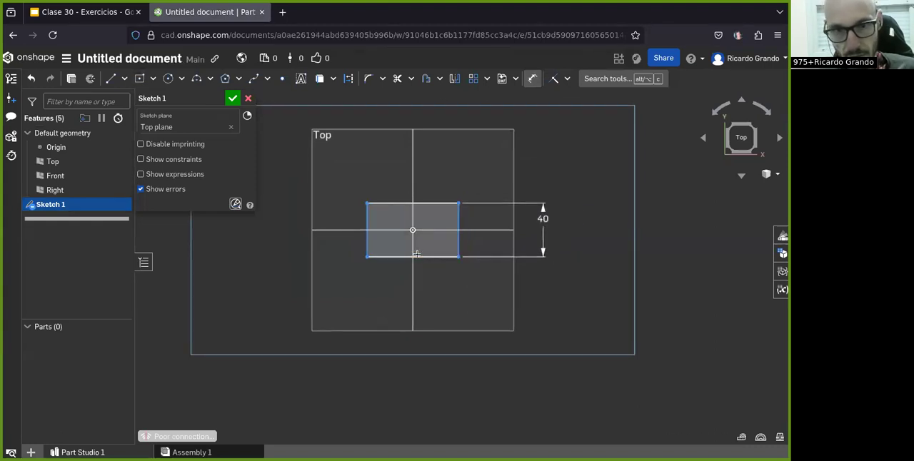
left_click(417, 257)
left_click(435, 307)
type("80")
key("Return")
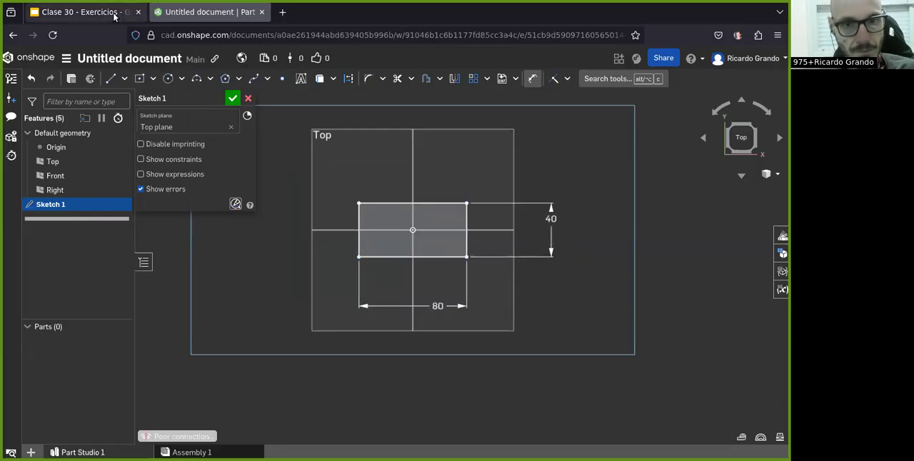
left_click(233, 98)
Step: Create a sheet metal model by thickening the rectangular sketch region, with 2 mm thickness and 2 mm bend radius
mouse_move(300, 125)
right_mouse_down()
mouse_move(396, 247)
mouse_move(406, 218)
mouse_move(377, 224)
mouse_move(567, 119)
right_mouse_up()
left_click(621, 78)
left_click(629, 96)
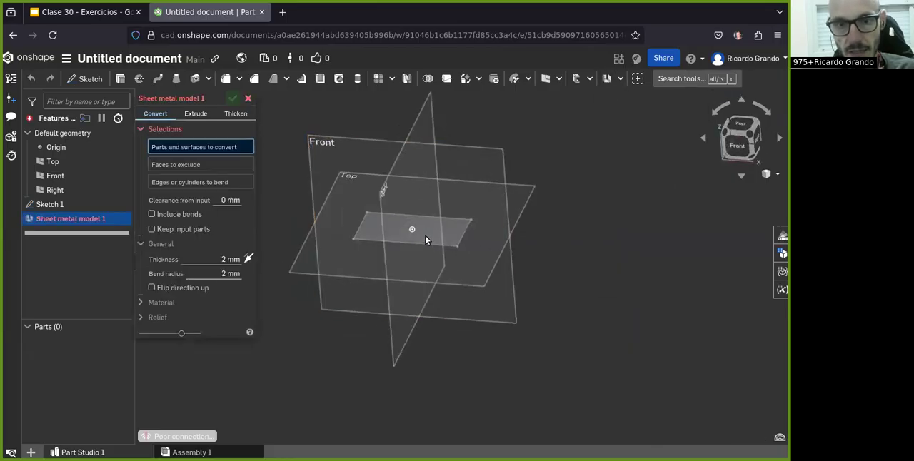
scroll(425, 237, "up", 4)
left_click(234, 114)
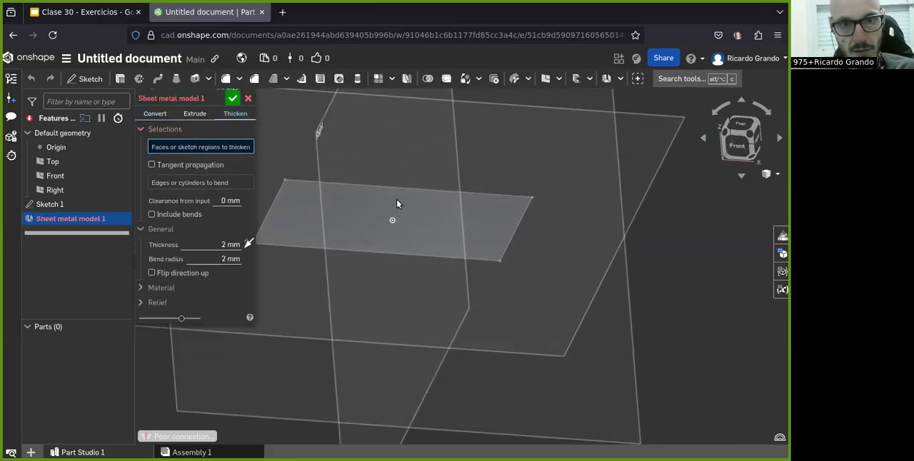
left_click(438, 235)
left_click(233, 99)
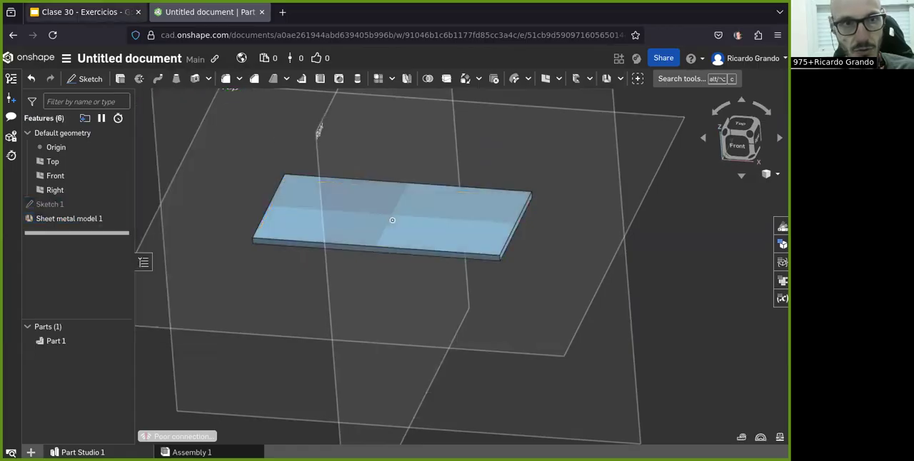
Step: Consult the exercise drawing and review the sheet metal model's relief settings, including the minimal gap
key("ctrl+Tab")
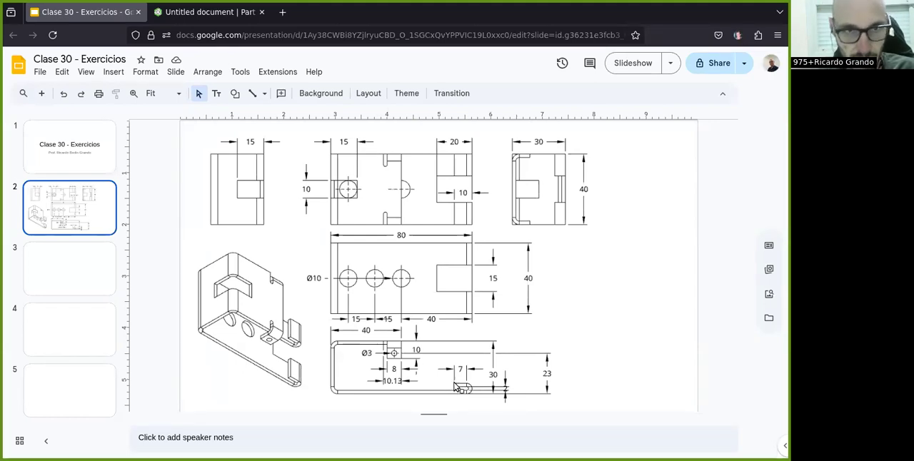
left_click(208, 12)
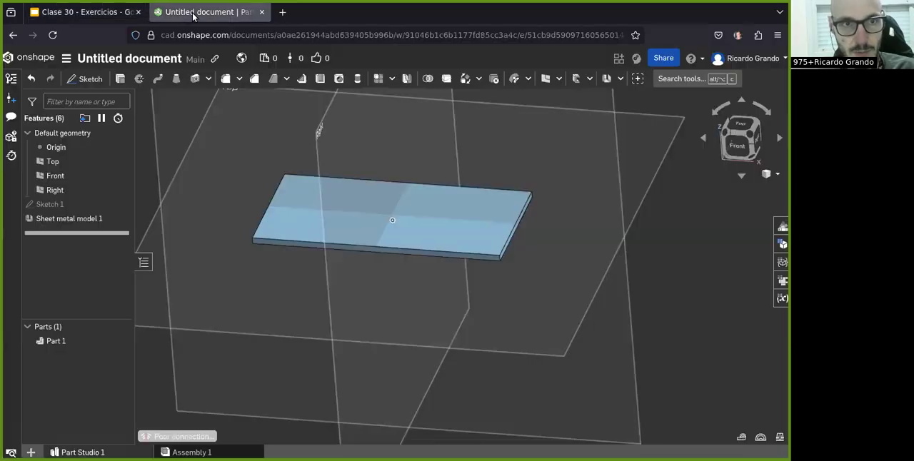
double_click(53, 221)
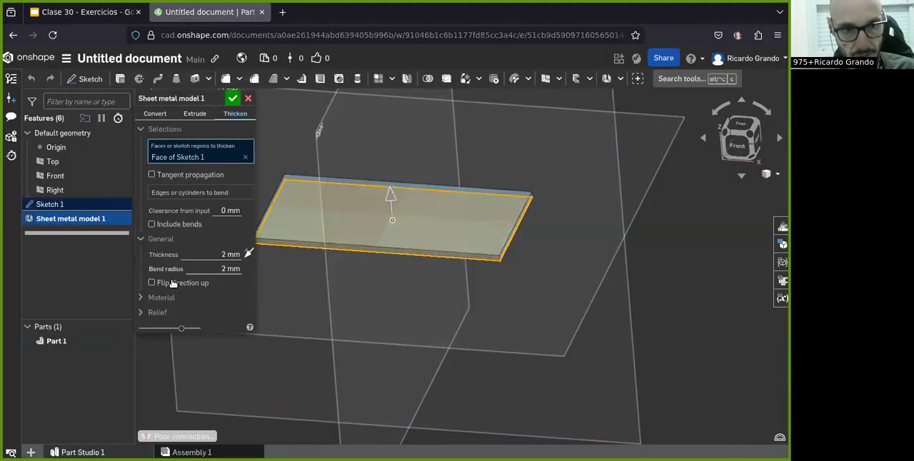
left_click(152, 312)
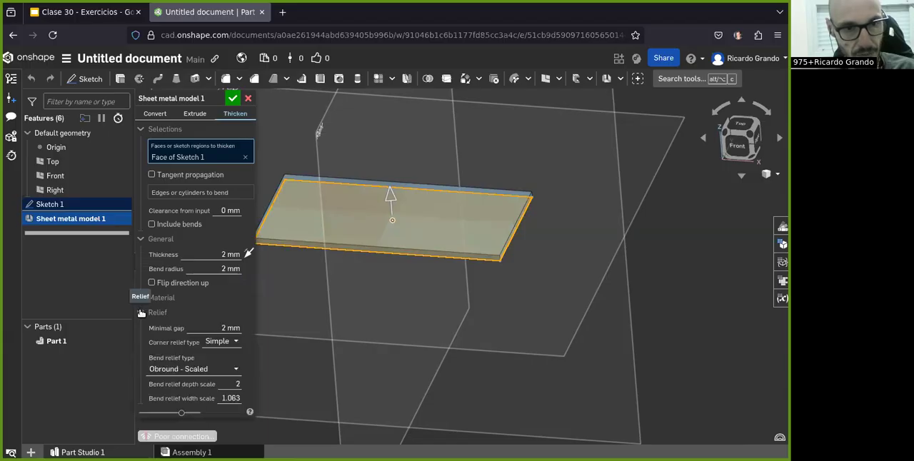
left_click(222, 328)
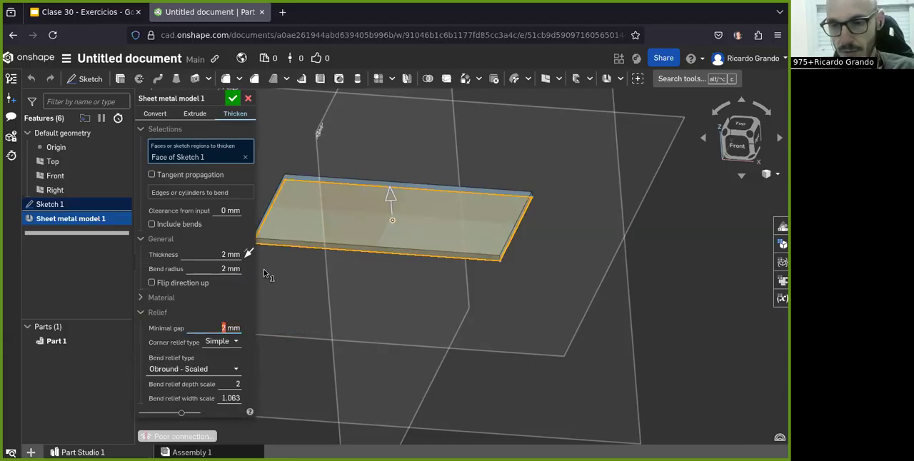
left_click(232, 100)
scroll(437, 221, "up", 2)
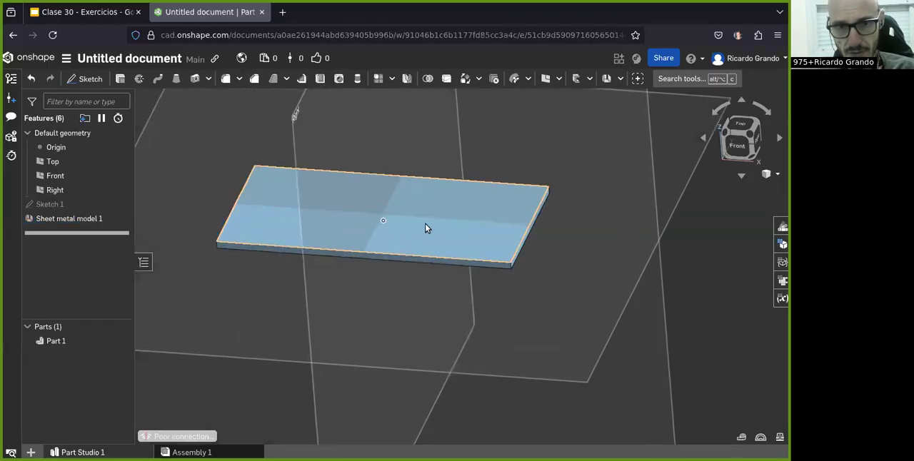
right_click_drag(426, 227, 416, 215)
Step: Following the slide drawing, sketch a center point rectangle about 18.5 by 13.7 mm on the Top plane near the plate's right short edge
left_click(84, 11)
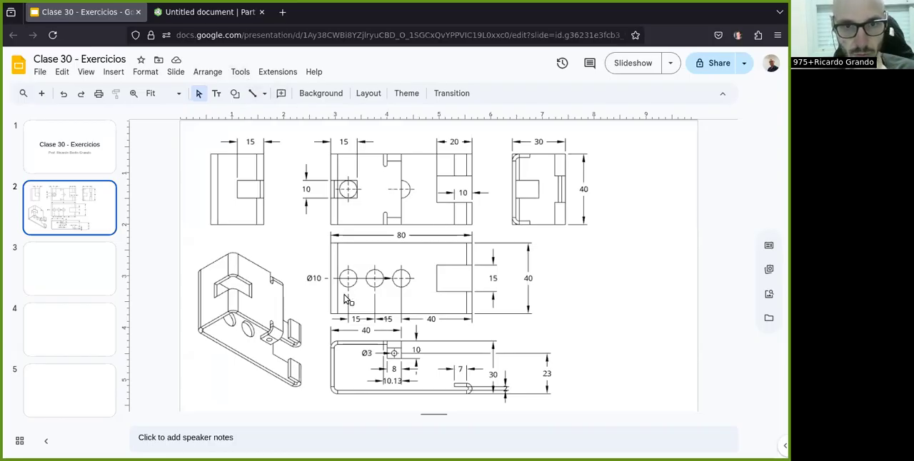
key("Up")
left_click(75, 217)
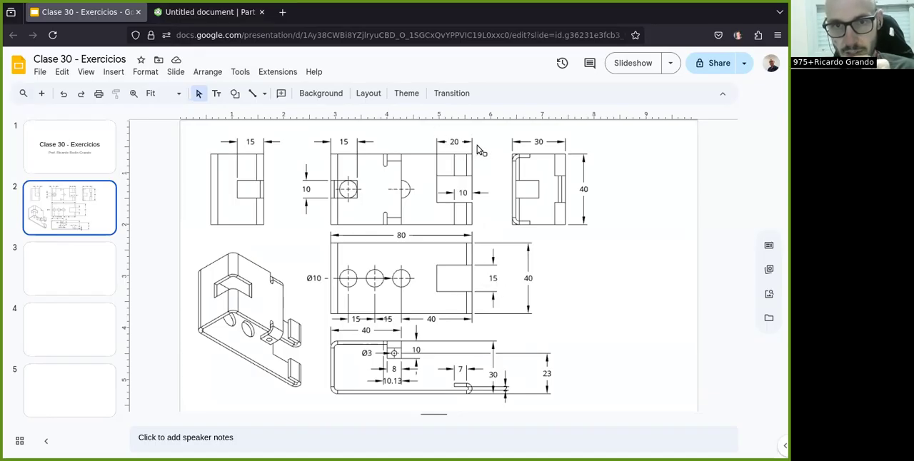
left_click(200, 14)
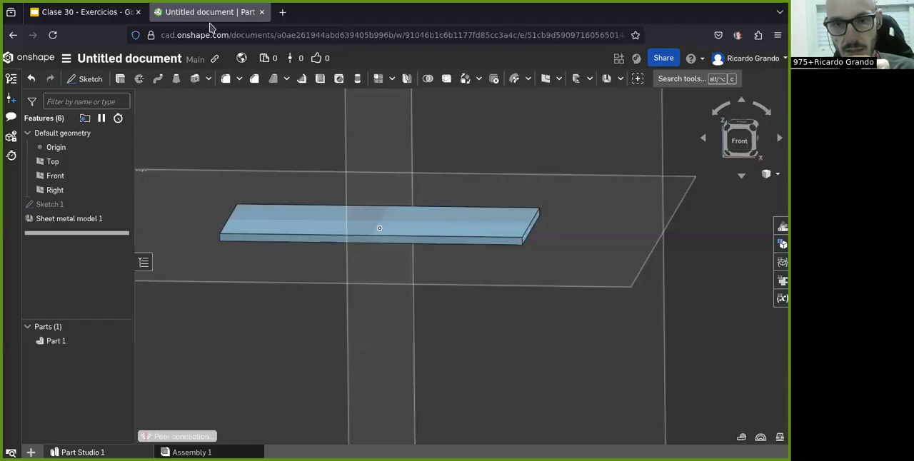
right_click_drag(642, 210, 640, 223)
left_click(742, 125)
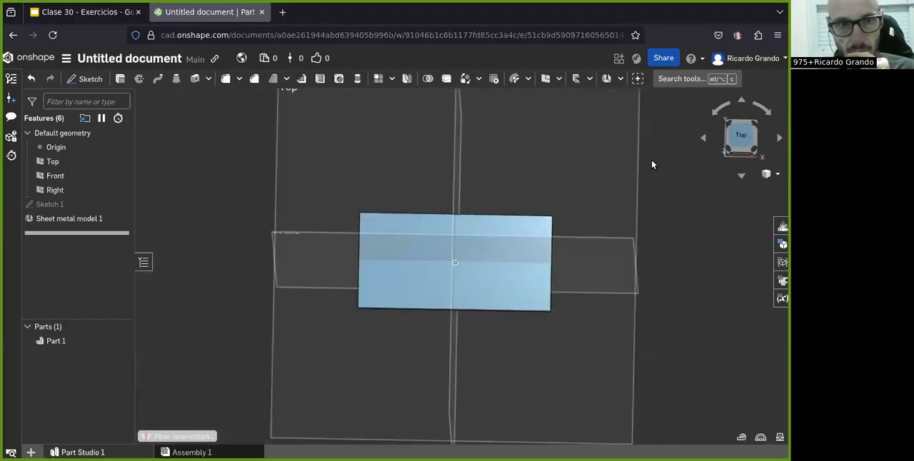
left_click(85, 79)
left_click(423, 166)
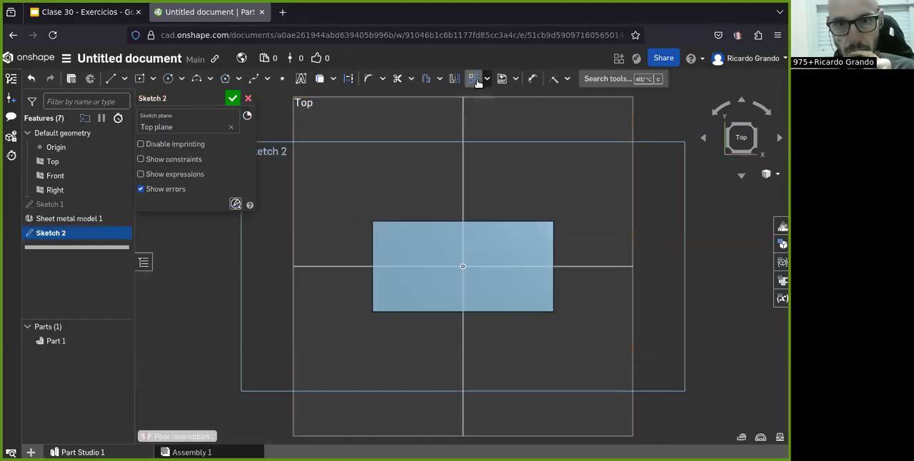
left_click(153, 78)
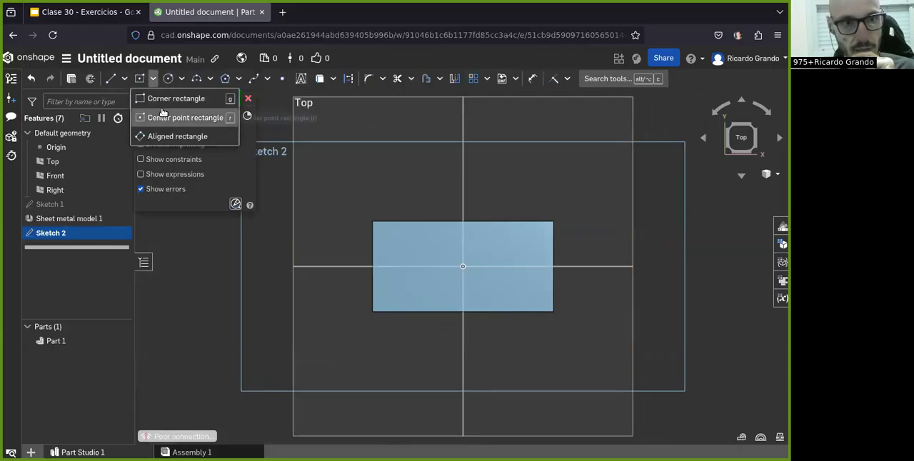
left_click(172, 117)
scroll(562, 269, "up", 2)
left_click(515, 265)
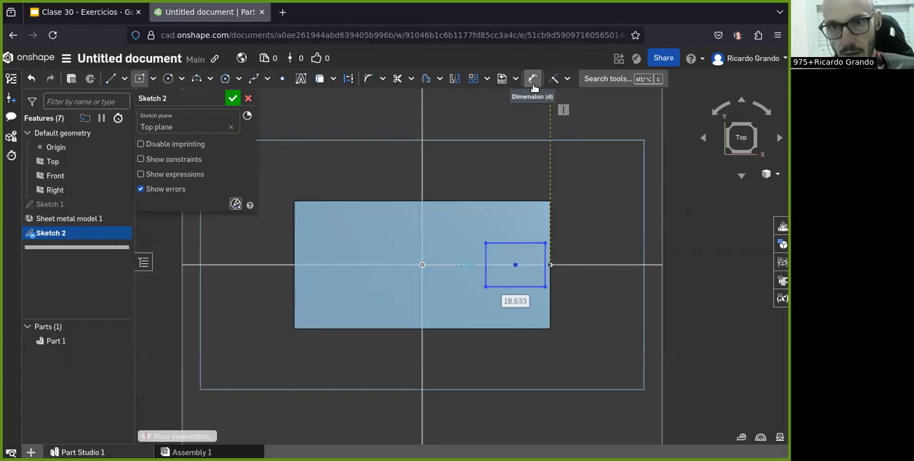
Step: Dimension the small rectangle 15 mm high and 20 mm long, as given in the exercise drawing
left_click(532, 80)
left_click(566, 260)
left_click(604, 256)
key("Return")
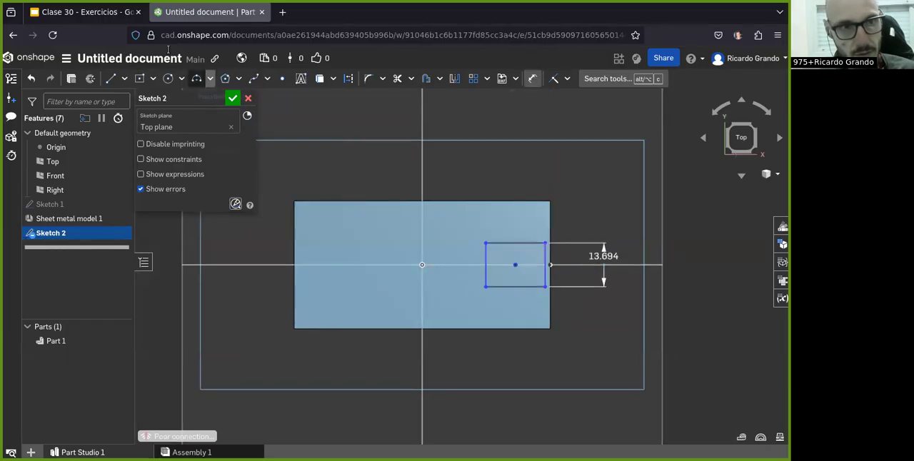
left_click(83, 12)
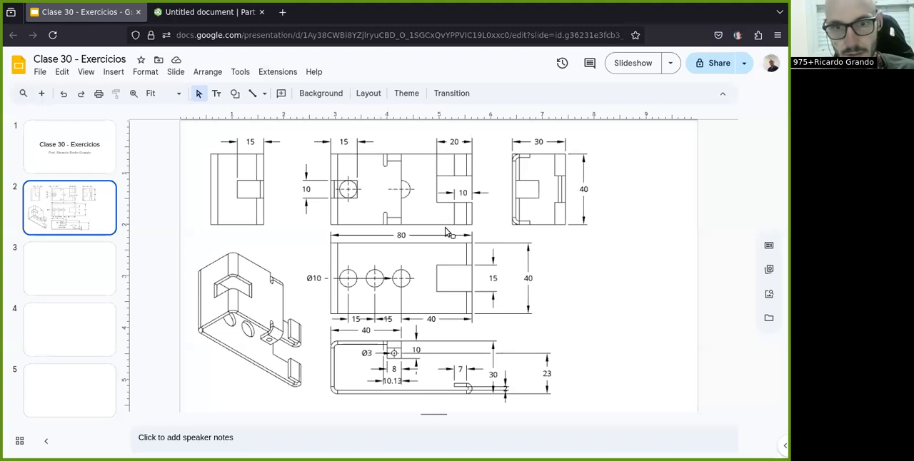
left_click(207, 12)
left_click(512, 238)
left_click(539, 167)
type("20")
key("Return")
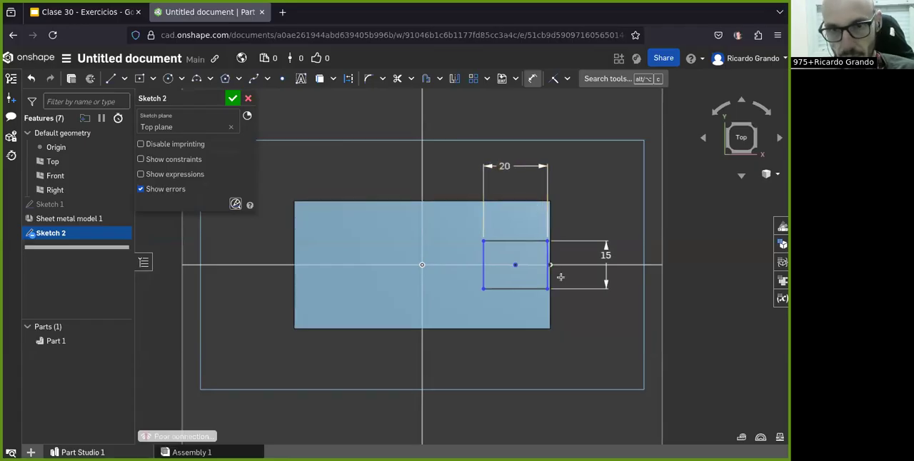
Step: Set the small rectangle's outer edge 40 mm from the vertical centre plane and finish the sketch
left_click(422, 315)
left_click(548, 275)
left_click(509, 363)
type("40")
key("Return")
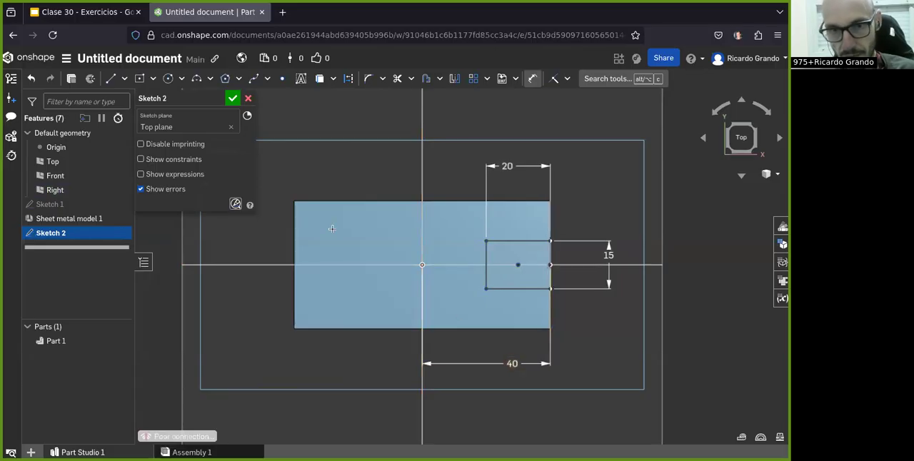
left_click(233, 98)
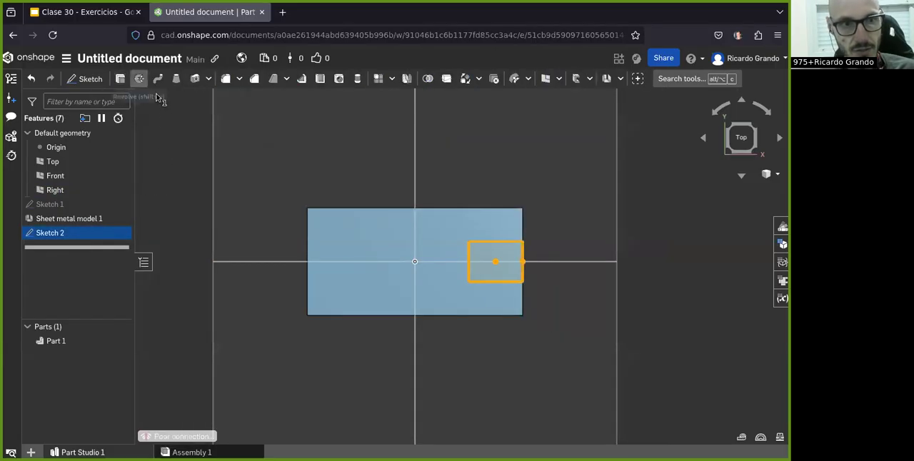
Step: Cut the end notch by extruding the small rectangle as a 2 mm deep Remove, with the direction flipped into the plate
left_click(140, 80)
left_click(199, 129)
right_click_drag(374, 247, 350, 208)
left_click(248, 175)
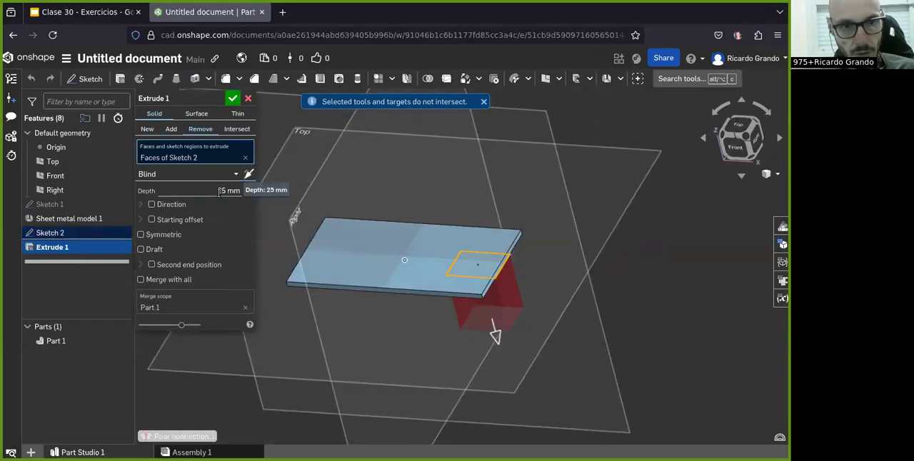
left_click(219, 192)
left_click(220, 191)
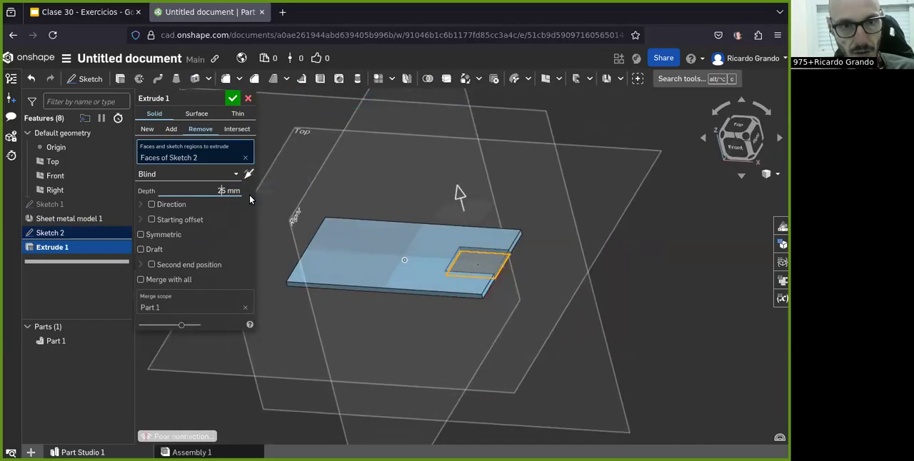
left_click(233, 97)
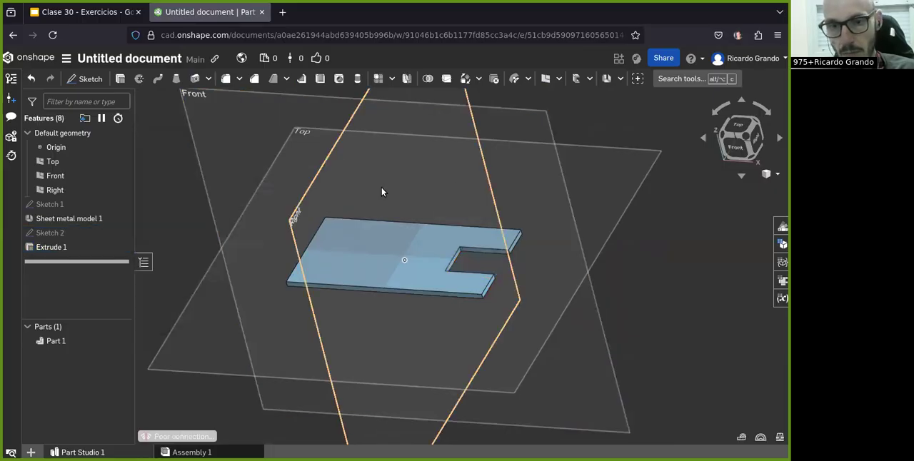
Step: Following the exercise drawing, start a straight, flattened hem with 10 mm total length on the front prong's end edge
left_click(82, 11)
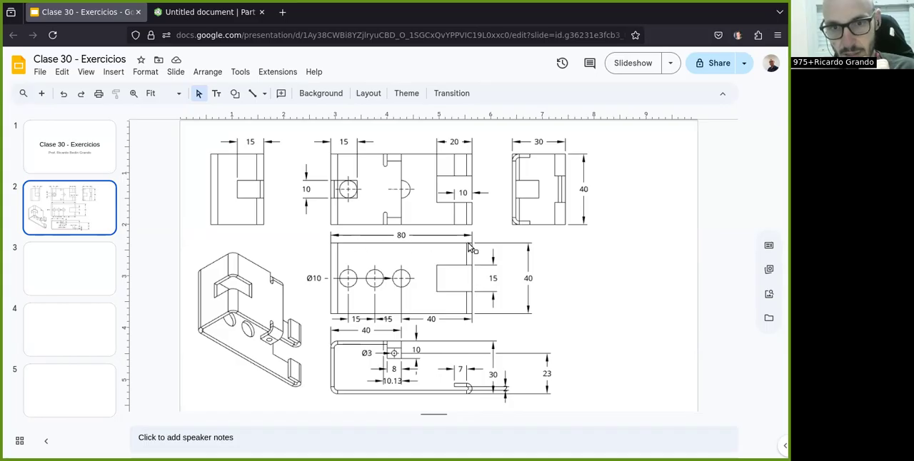
left_click(187, 15)
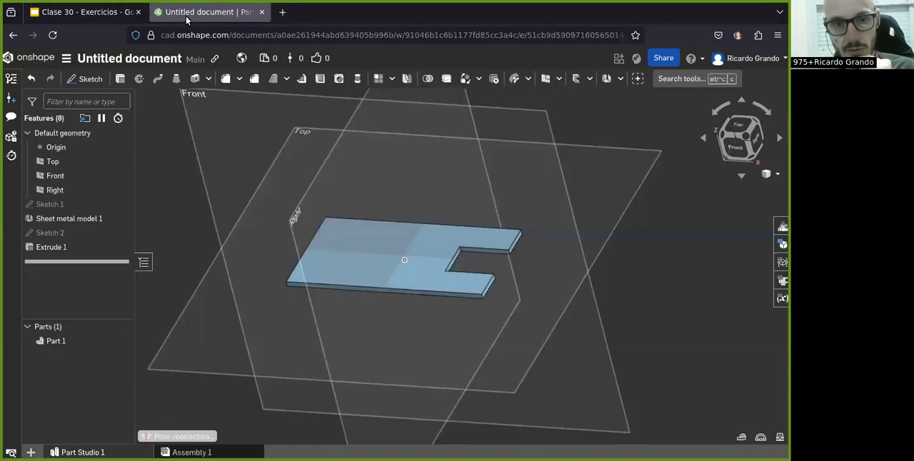
right_click_drag(376, 296, 533, 198)
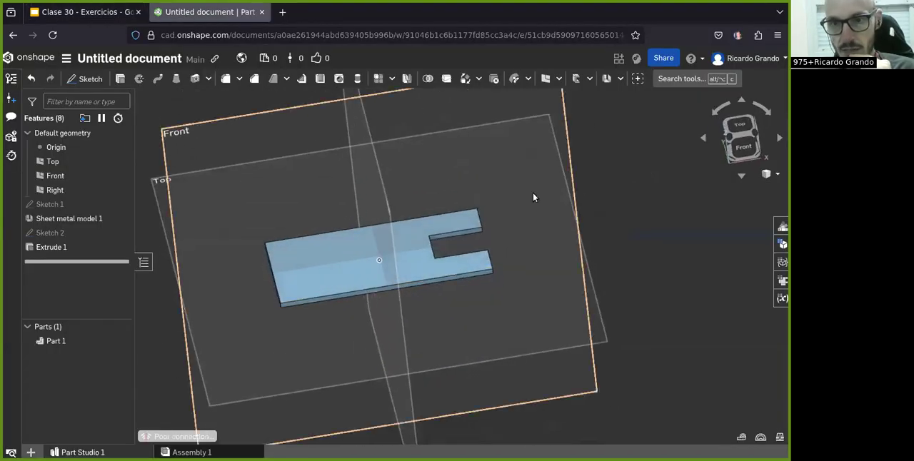
left_click(620, 78)
left_click(625, 134)
scroll(527, 234, "up", 2)
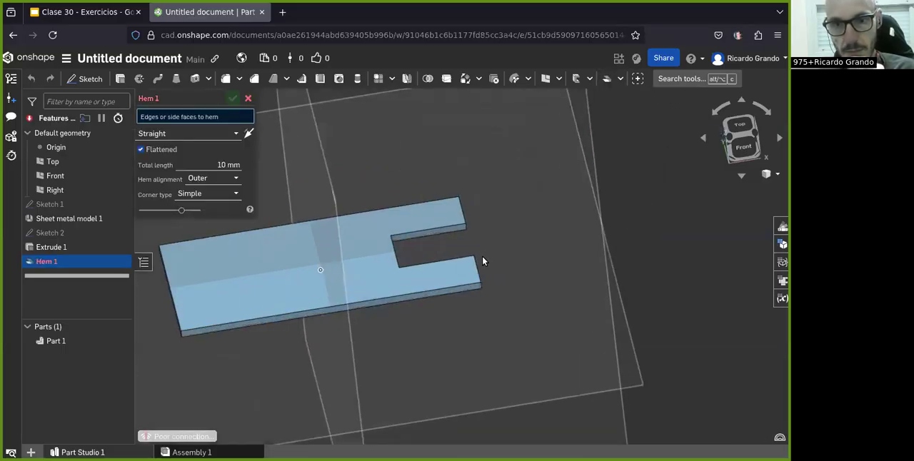
left_click(474, 272)
scroll(504, 220, "up", 2)
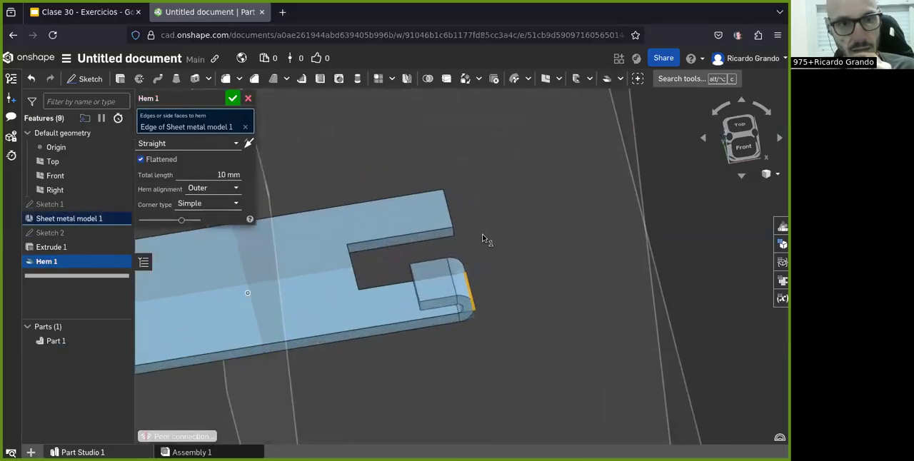
right_click_drag(347, 184, 357, 206)
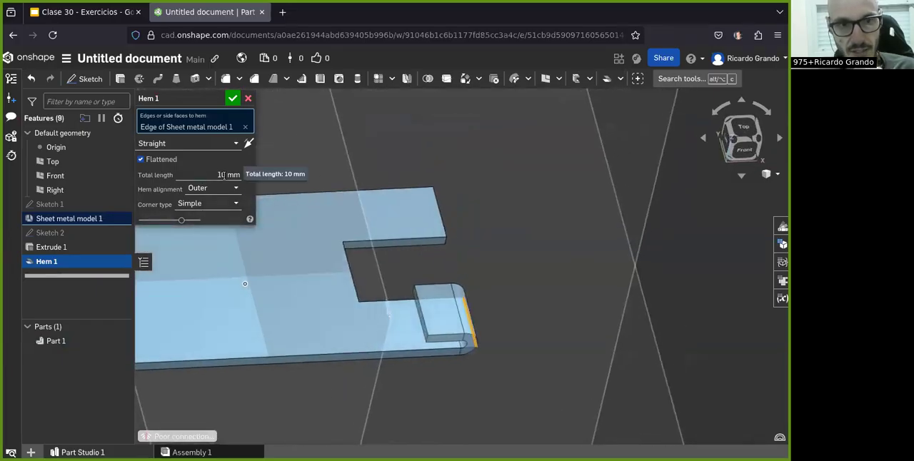
Step: Check the hem against the exercise drawing, compare In place with Outer alignment, and accept it with Outer
left_click(85, 12)
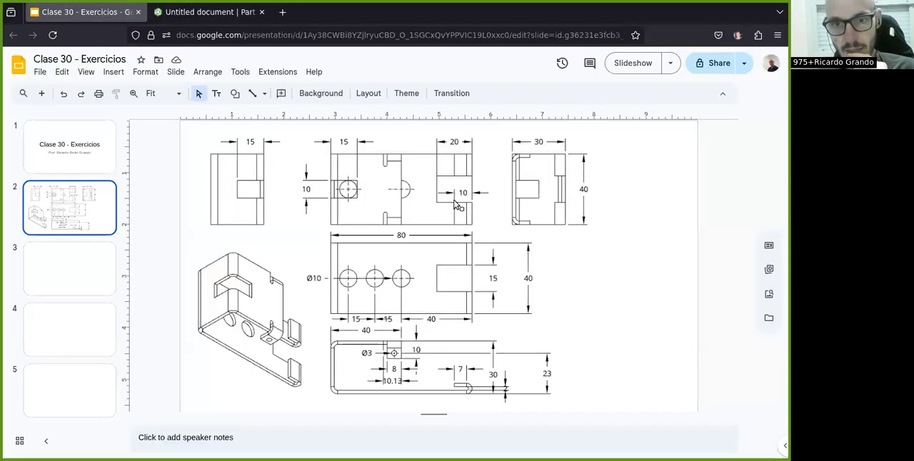
left_click(190, 14)
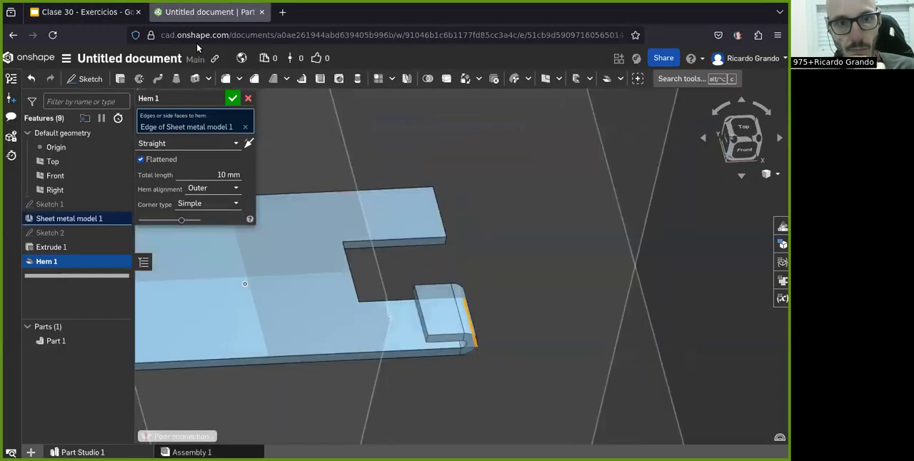
left_click(199, 192)
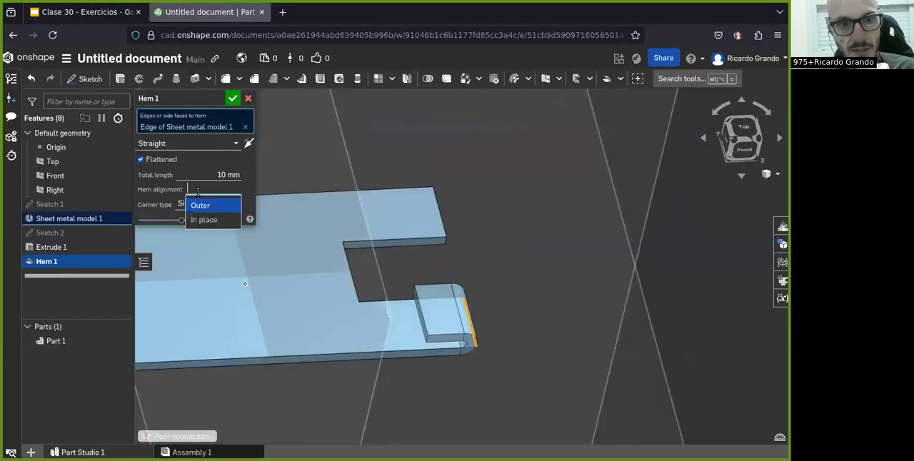
left_click(204, 220)
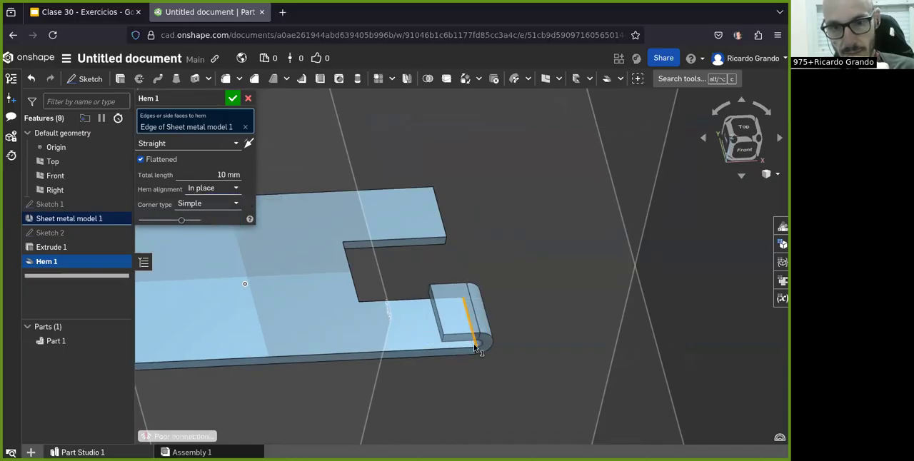
left_click(224, 191)
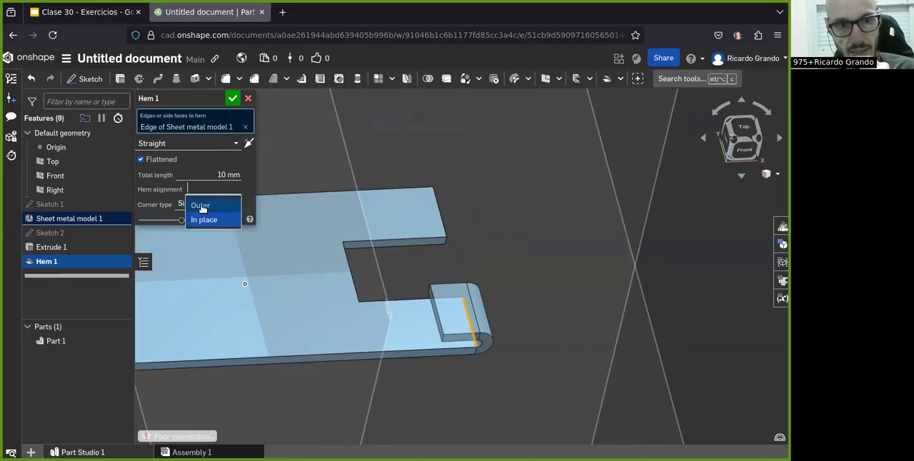
left_click(202, 206)
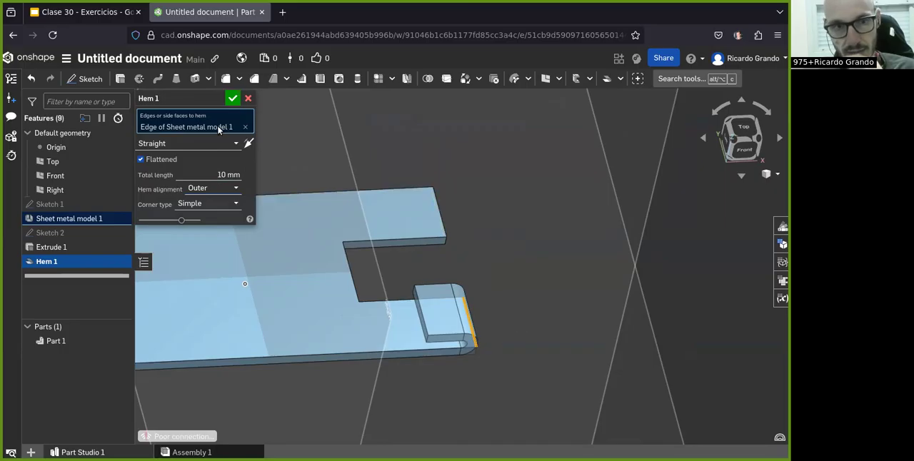
left_click(232, 99)
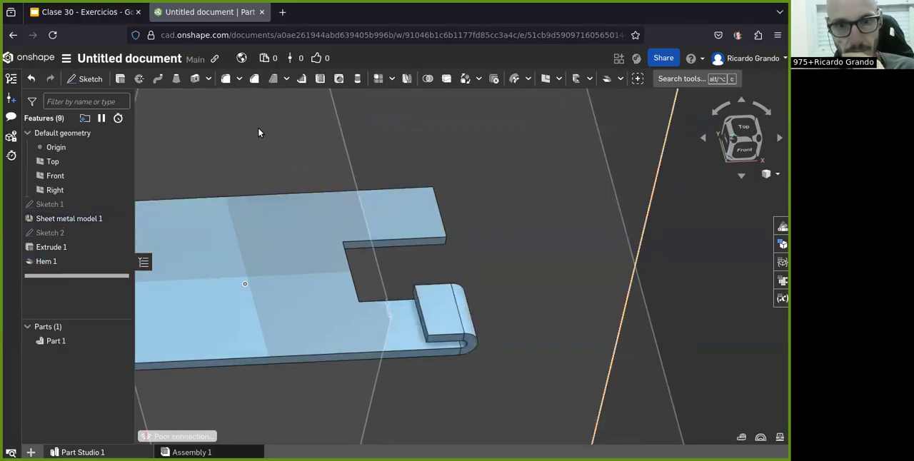
Step: Add a matching straight, flattened 10 mm hem with Outer alignment to the end edge of the notch's other prong
left_click(606, 80)
left_click(440, 216)
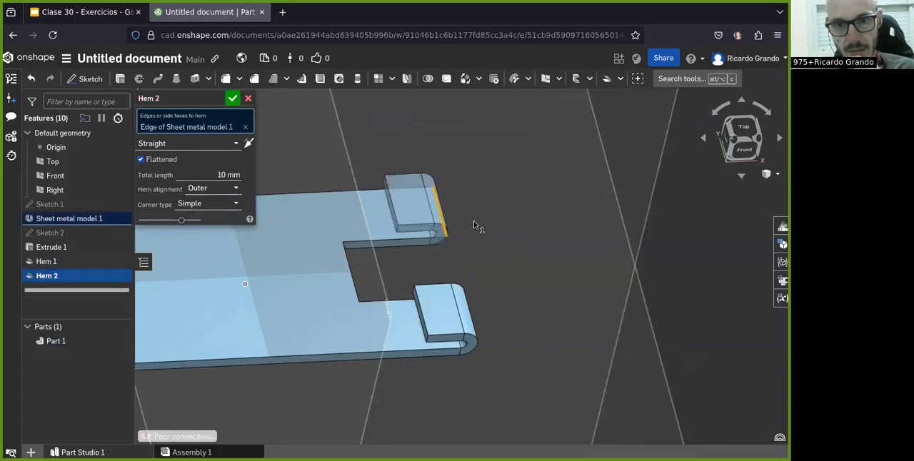
left_click(233, 98)
scroll(379, 181, "down", 2)
right_click_drag(370, 273, 353, 231)
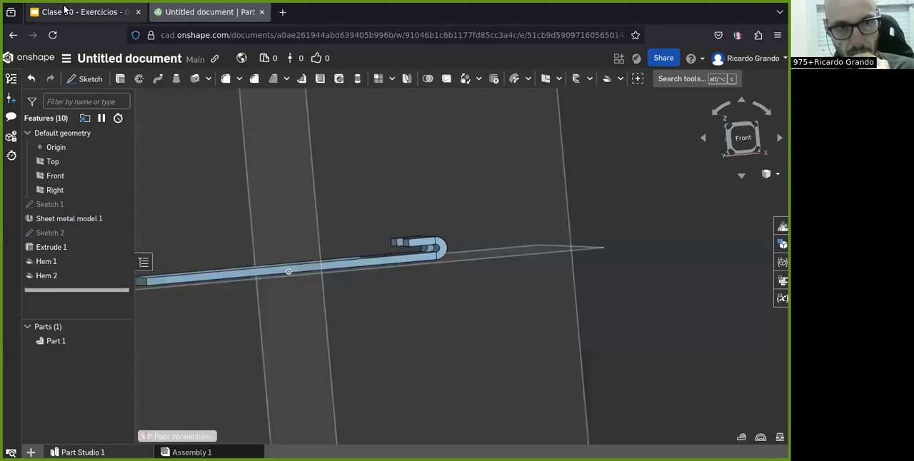
Step: Following the exercise drawing, sketch a circle about 14.8 mm in diameter on the Top plane, on the plate's horizontal centreline beside the origin
left_click(85, 11)
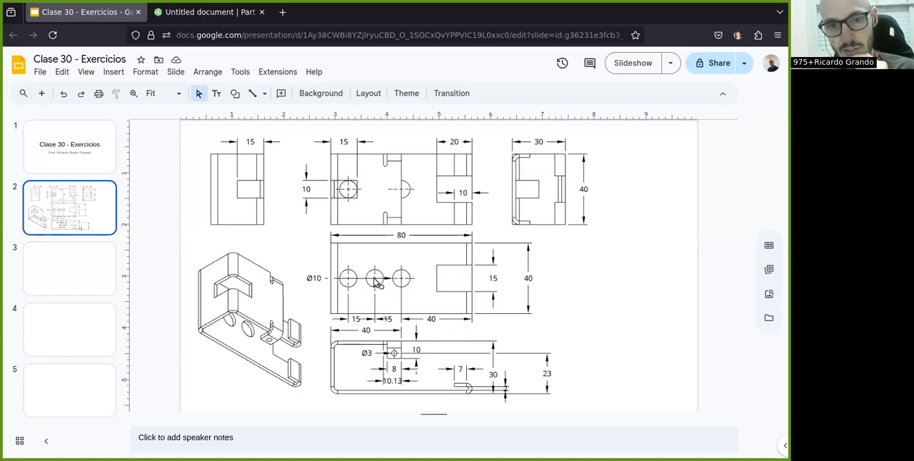
left_click(185, 15)
right_click_drag(353, 248, 357, 311)
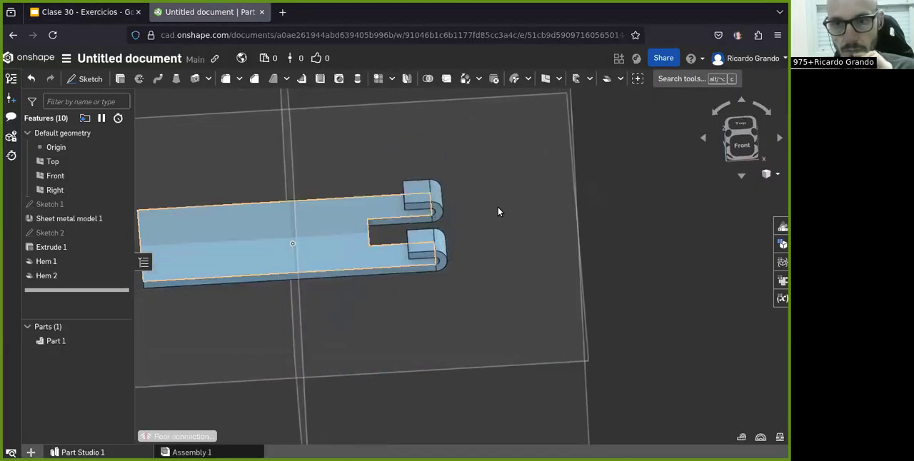
left_click(740, 127)
left_click(92, 78)
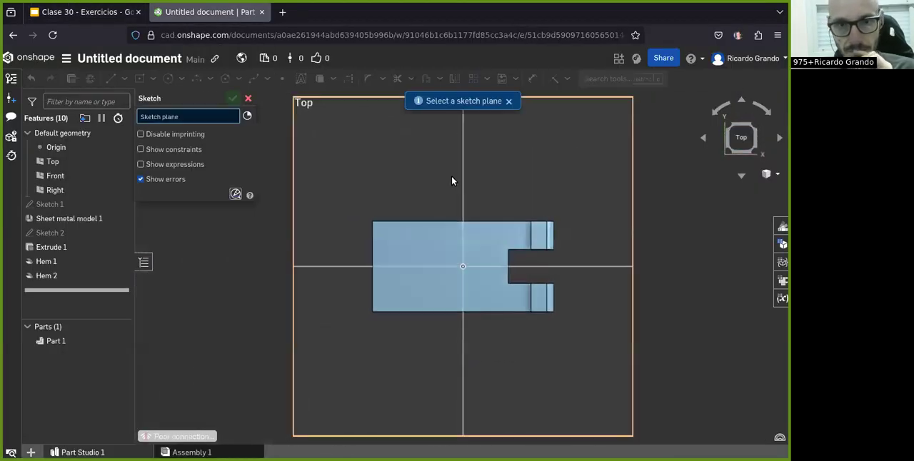
left_click(414, 153)
left_click(169, 80)
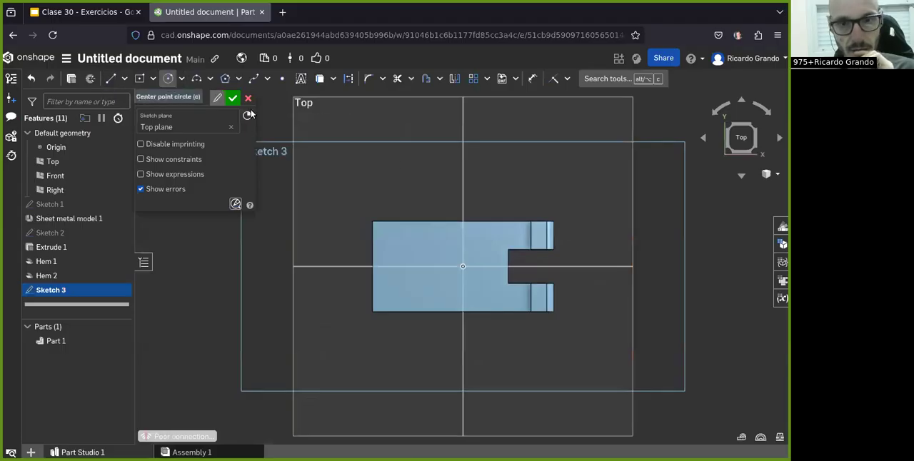
scroll(487, 247, "up", 2)
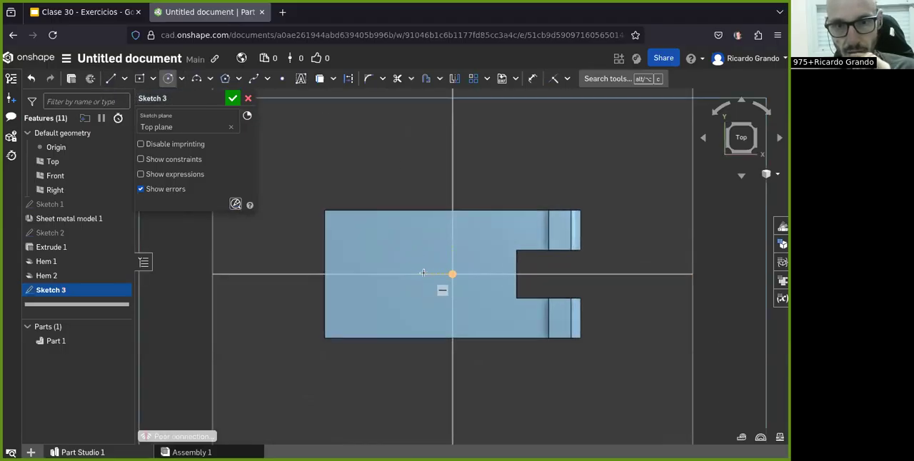
left_click(422, 273)
left_click(448, 275)
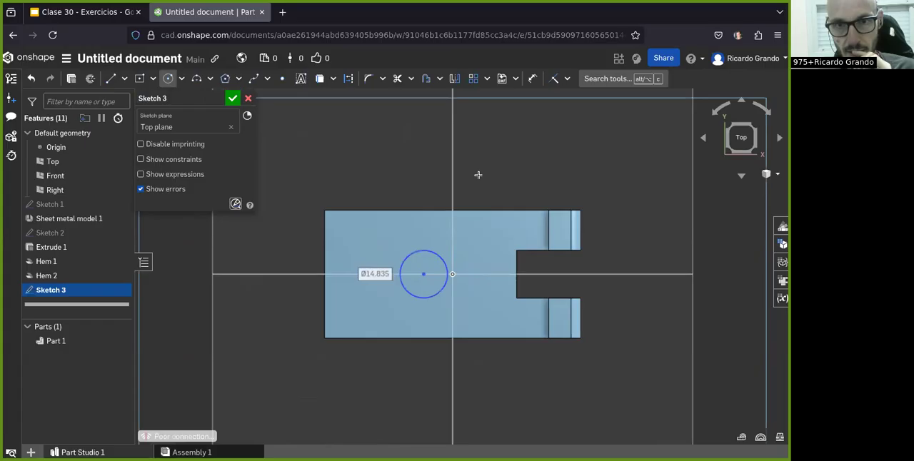
Step: Dimension the circle's diameter as 10 mm, as given in the exercise drawing
left_click(532, 79)
left_click(440, 254)
left_click(492, 188)
left_click(86, 11)
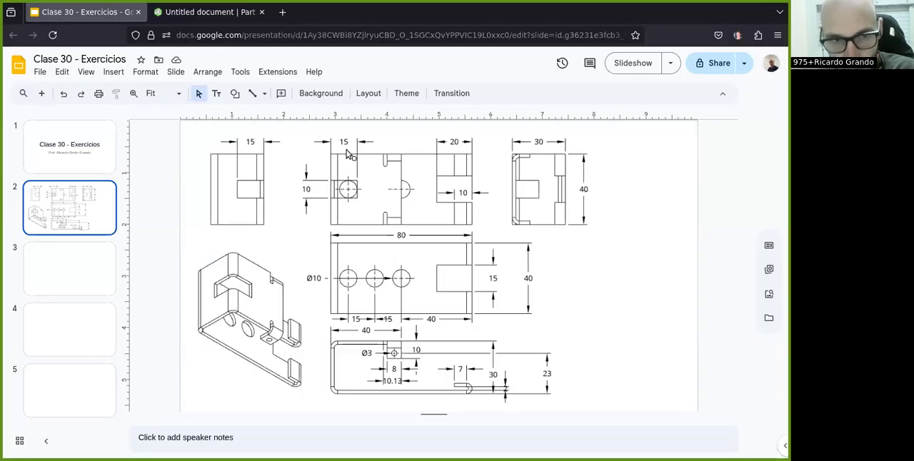
left_click(179, 12)
type("1")
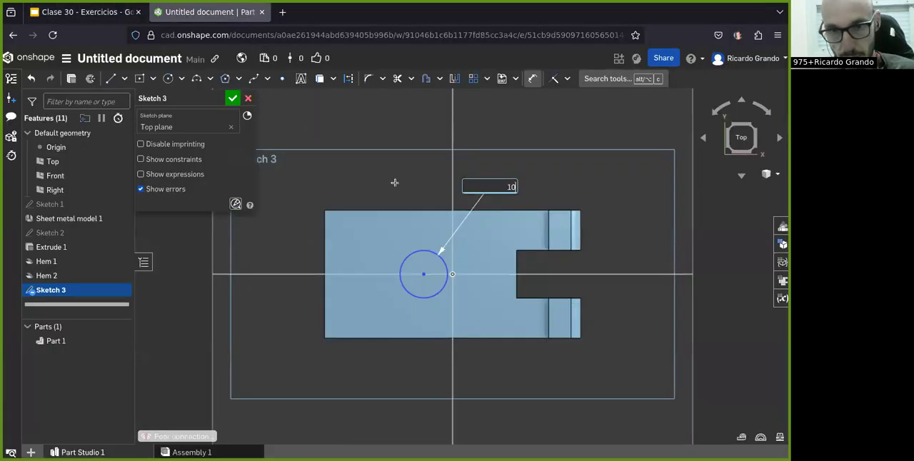
type("0")
key("Return")
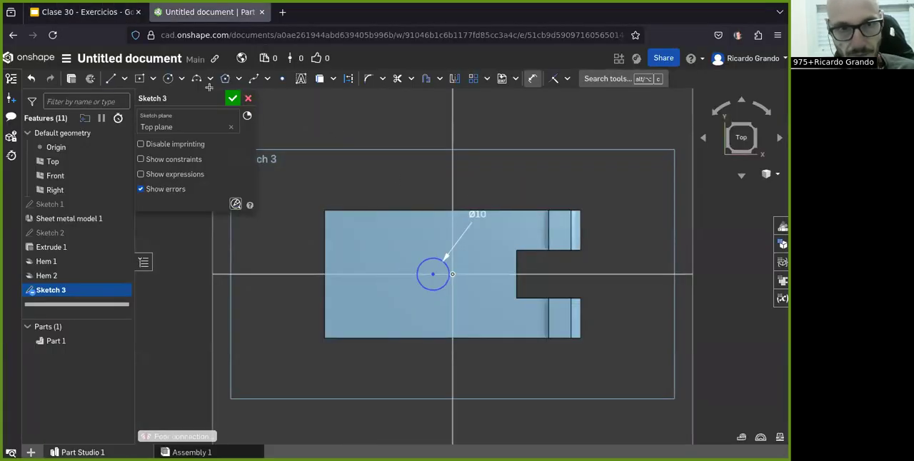
Step: Set the distance between the circle's centre and the Right plane to 0 mm
key("d")
left_click(435, 274)
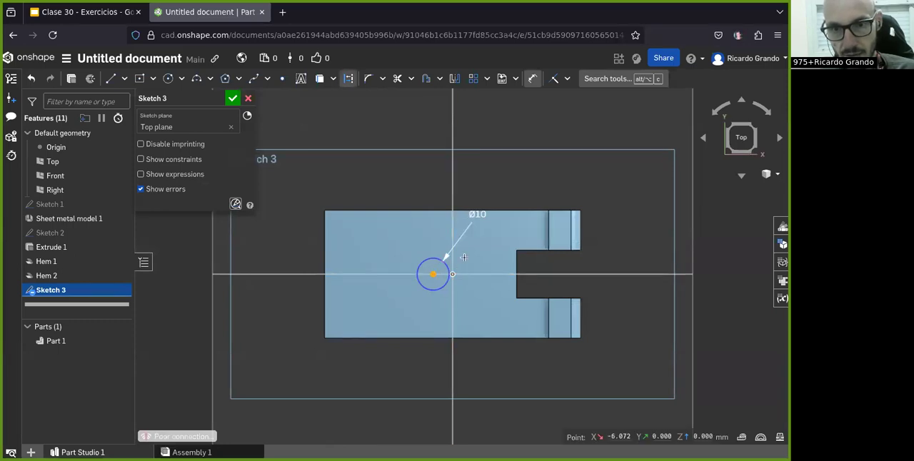
left_click(453, 247)
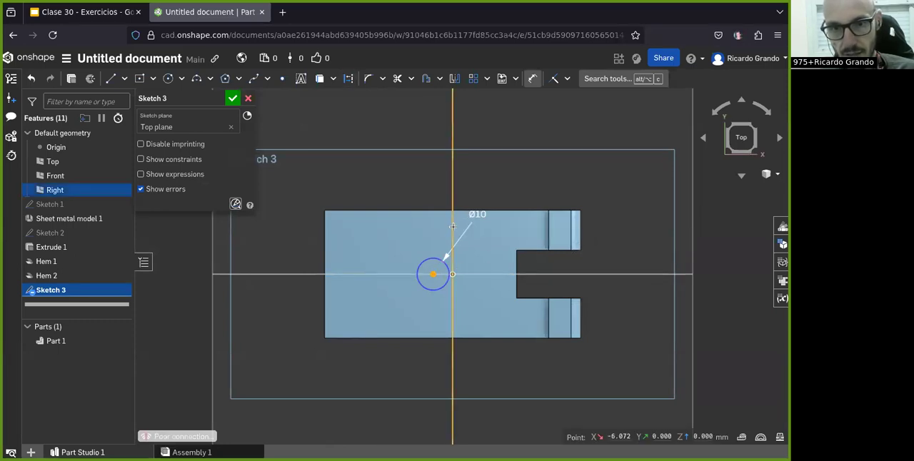
left_click(443, 370)
type("0")
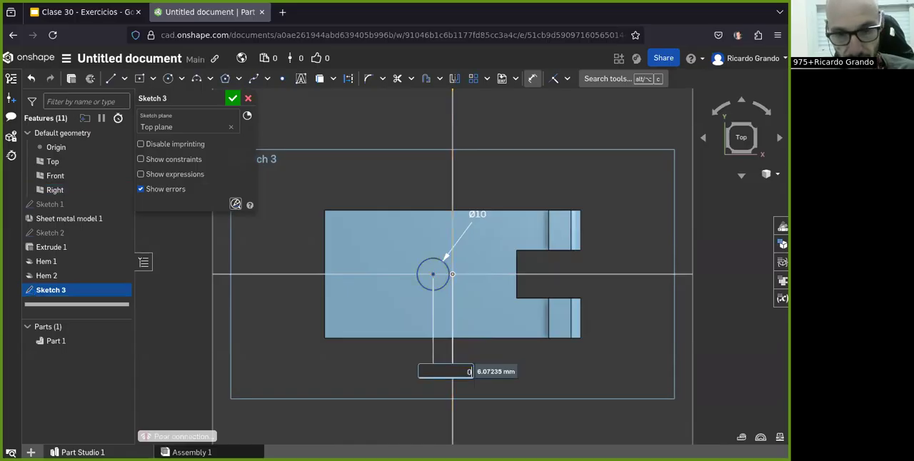
key("Return")
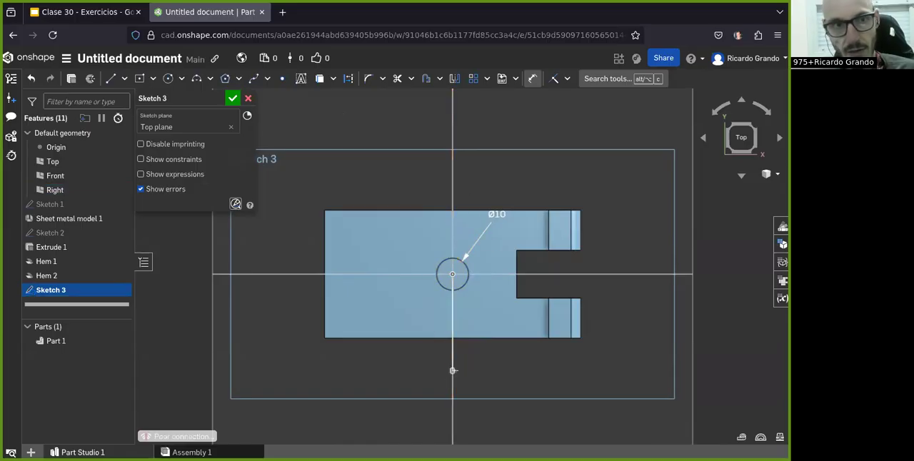
Step: Consult the exercise drawing for the positions and spacing of the row of 10 mm holes
left_click(96, 12)
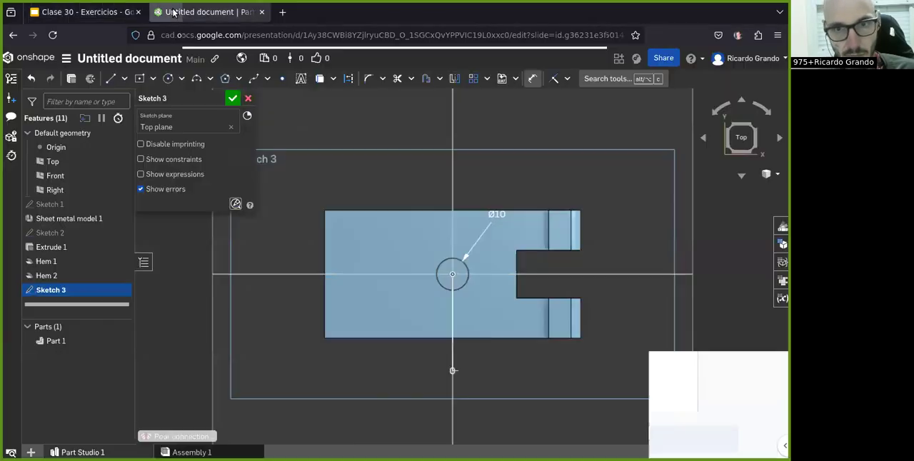
left_click(207, 12)
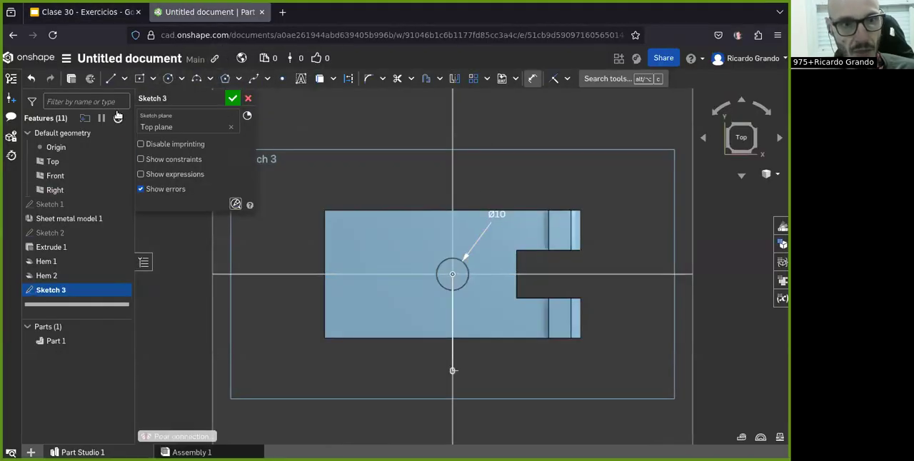
left_click(85, 12)
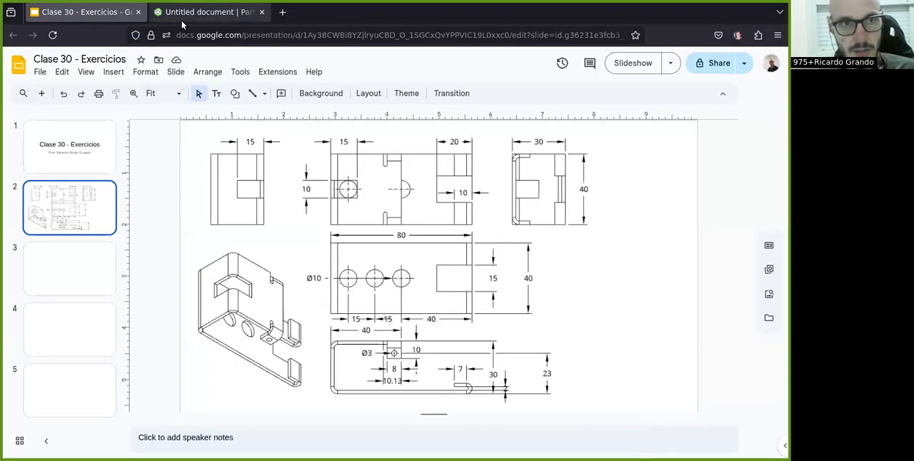
left_click(203, 13)
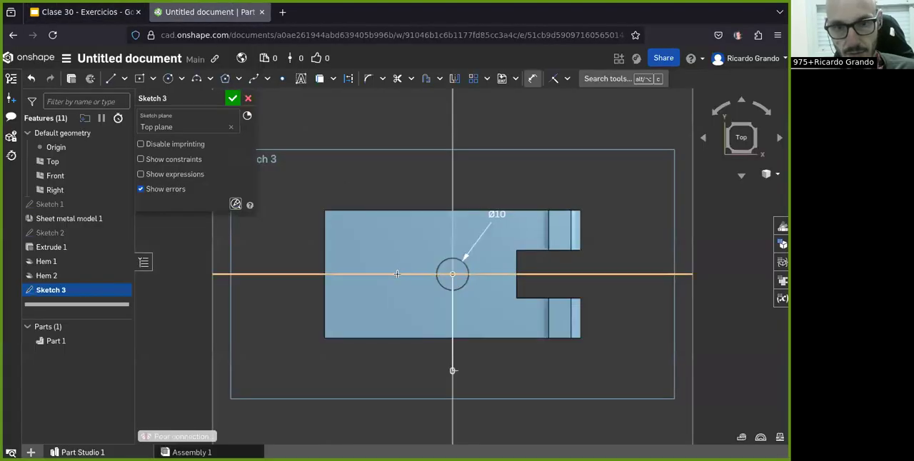
Step: Sketch a second circle about 14.6 mm in diameter on the plate's lengthwise centreline, beside the first circle, away from the notch
left_click(397, 274)
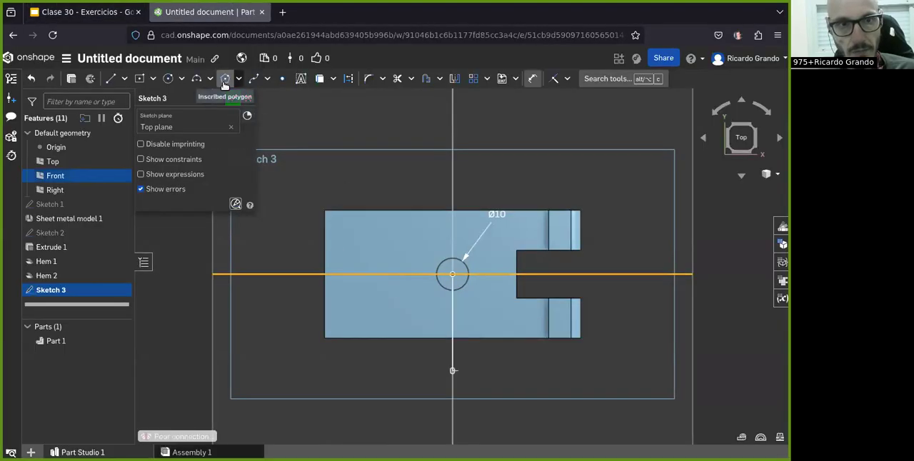
left_click(168, 78)
left_click(401, 275)
left_click(417, 291)
Step: Dimension the second circle's diameter as 10 mm
left_click(532, 77)
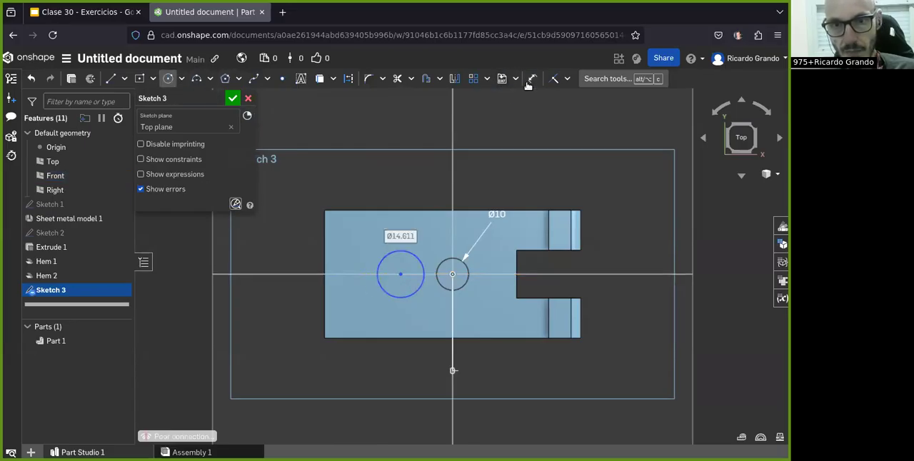
left_click(410, 259)
left_click(447, 194)
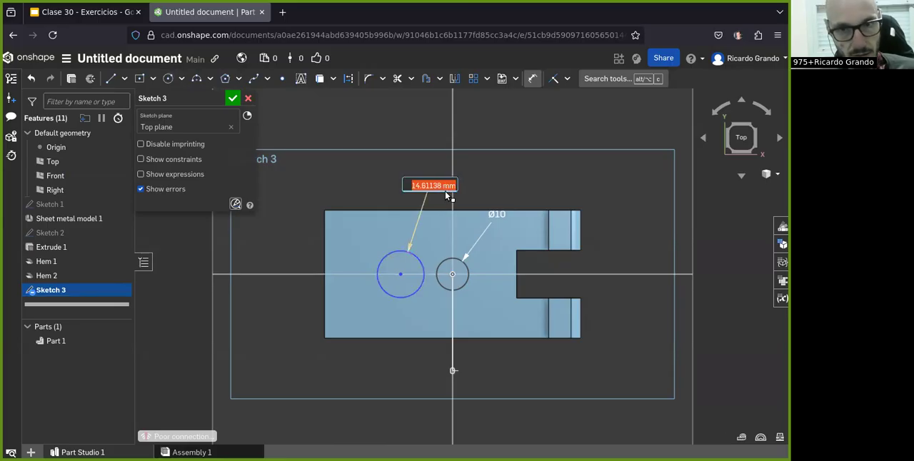
type("10")
key("Return")
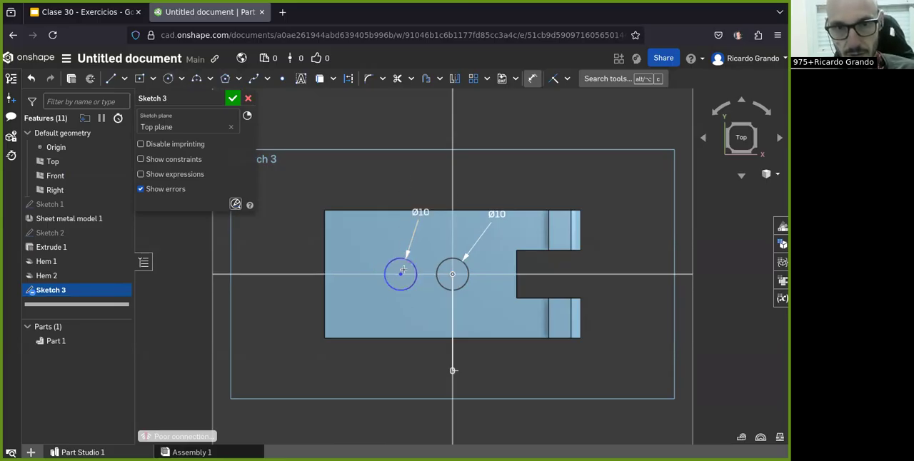
Step: Set the distance between the second circle's centre and the Right plane to 15 mm
left_click(400, 273)
left_click(453, 335)
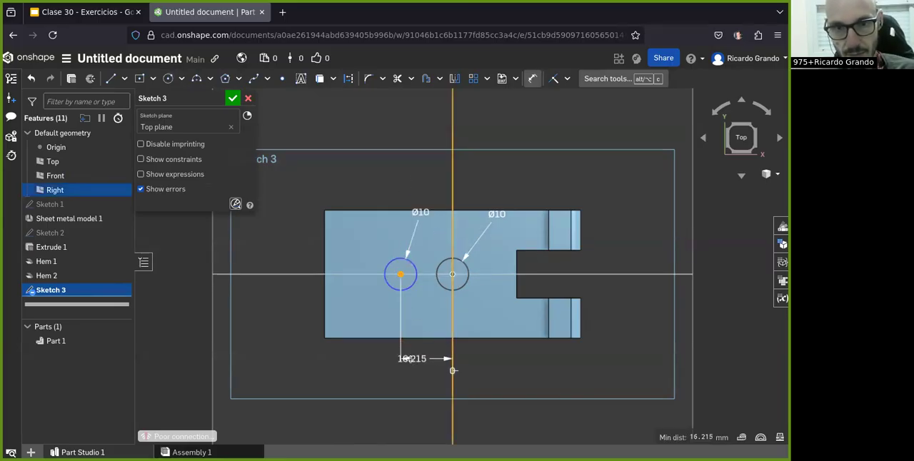
left_click(405, 366)
type("15")
key("Return")
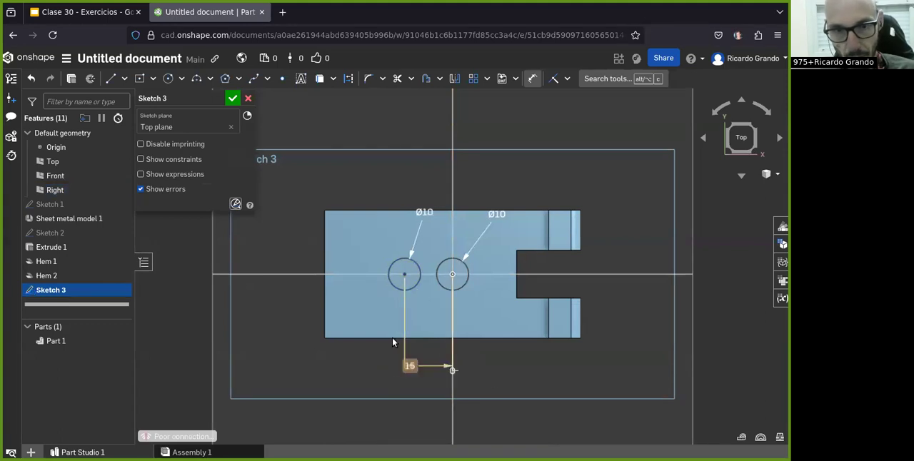
Step: Sketch a third circle on the centreline near the plate's unnotched end and dimension its diameter as 10 mm
key("c")
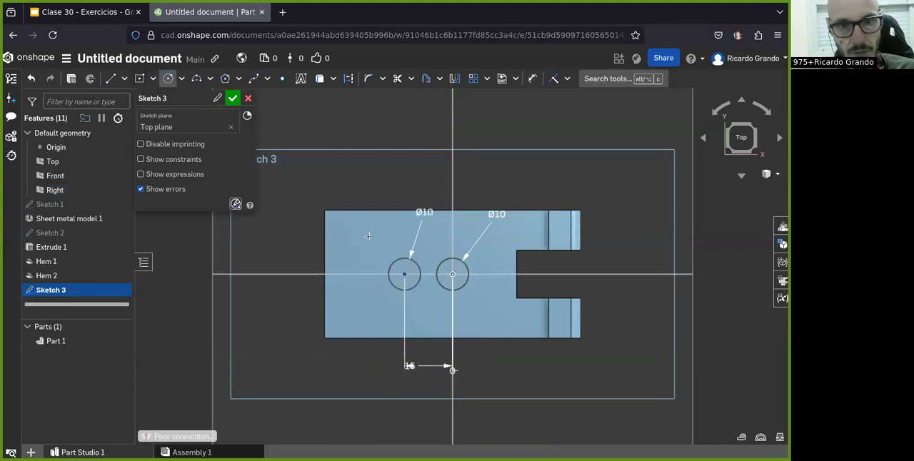
left_click(351, 275)
left_click(362, 287)
left_click(533, 79)
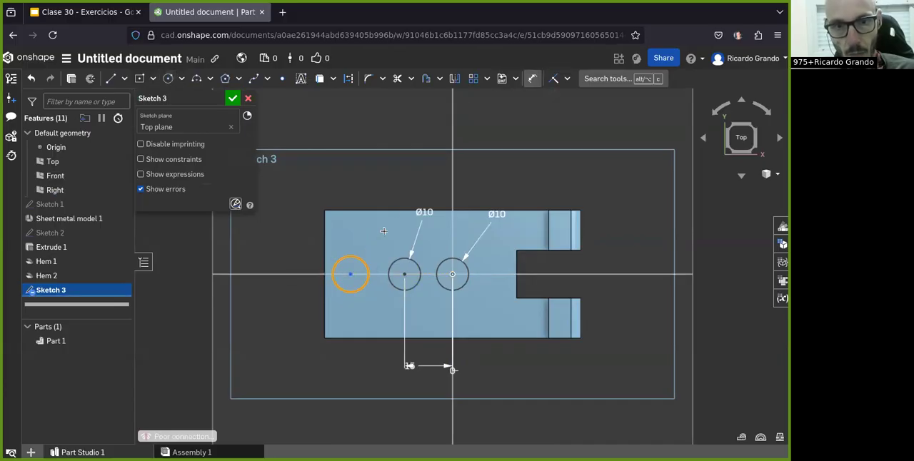
left_click(404, 194)
type("10")
key("Return")
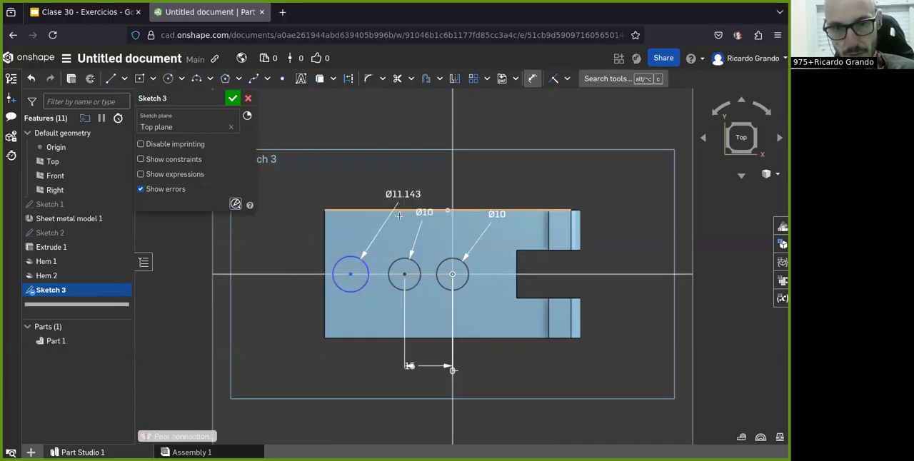
Step: Set the third circle's centre 30 mm from the Right plane, check the spacing against the exercise drawing and finish the sketch
left_click(453, 236)
left_click(375, 391)
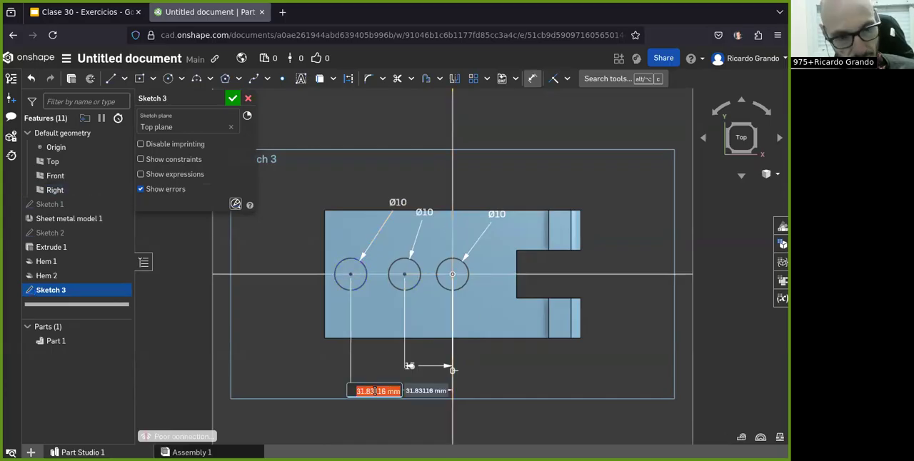
type("30")
key("Return")
left_click(84, 12)
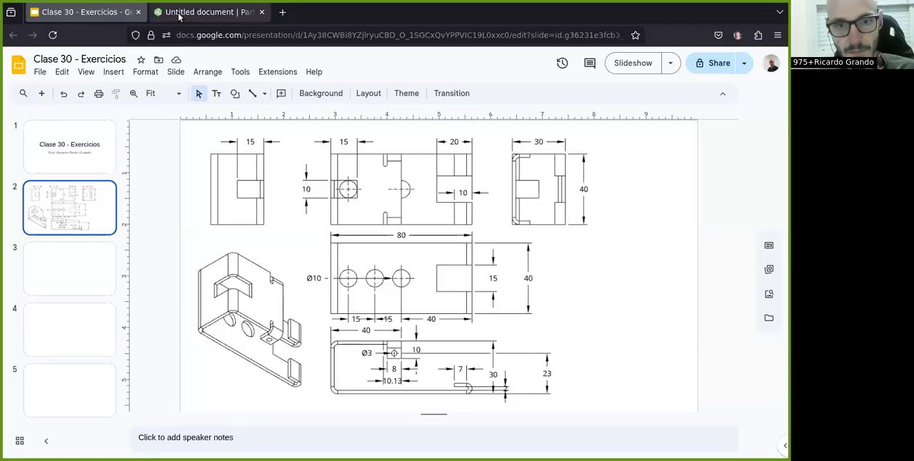
left_click(184, 12)
left_click(232, 99)
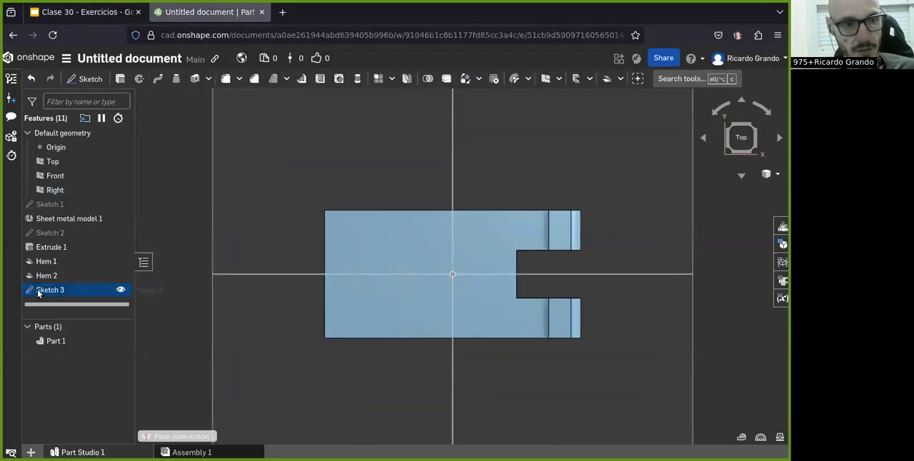
Step: Cut the three circles through the base plate with a blind 25 mm Remove extrude in the reversed direction
left_click(120, 78)
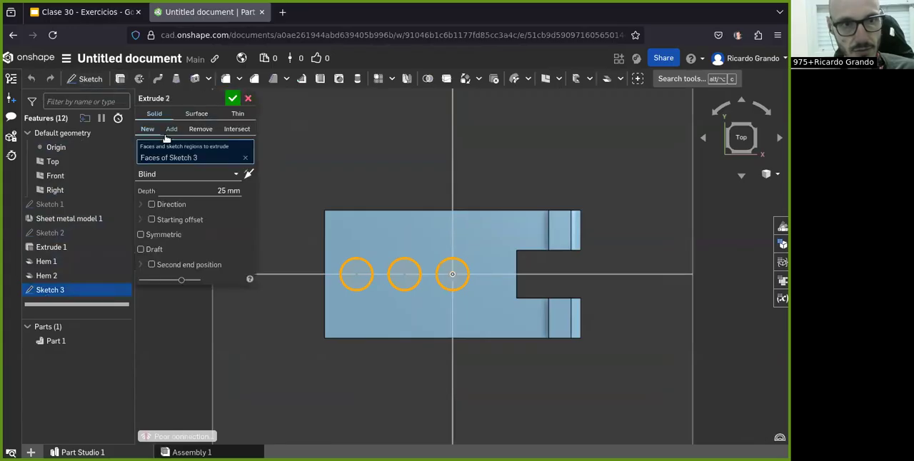
left_click(200, 128)
left_click(247, 174)
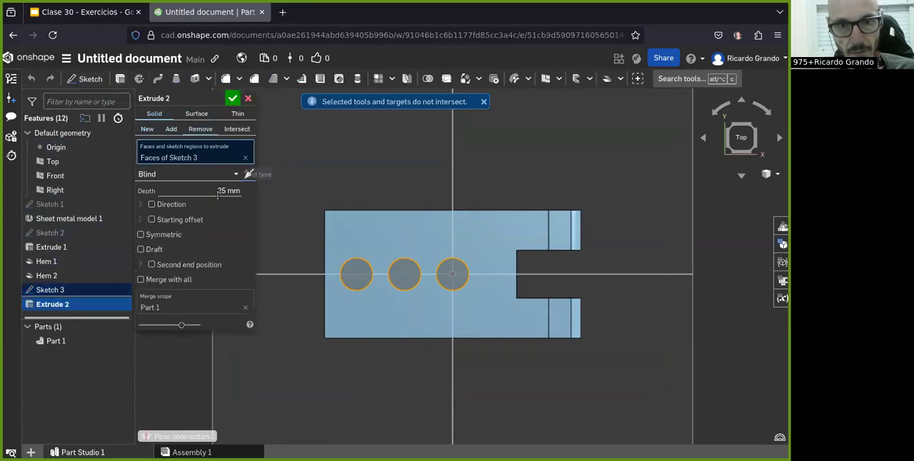
left_click(222, 191)
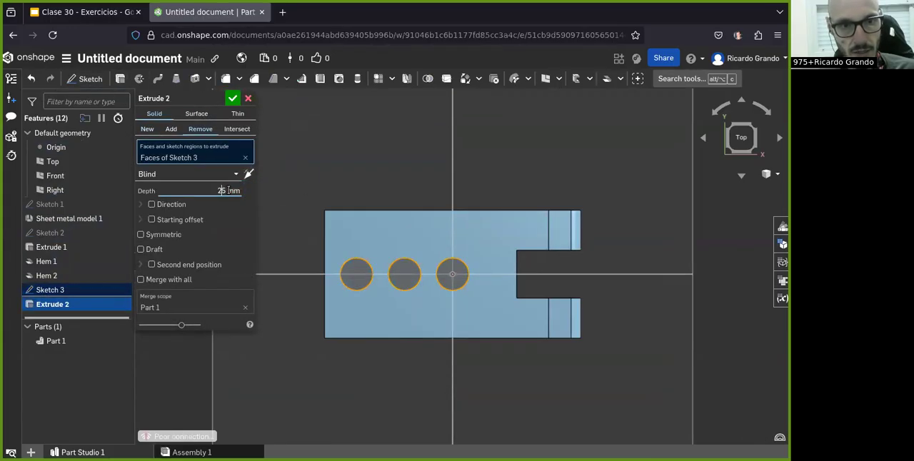
left_click(233, 98)
right_click_drag(313, 260, 302, 296)
Step: Following the exercise drawing, start a 90-degree Flange on the base plate's short edge opposite the notch
left_click(108, 13)
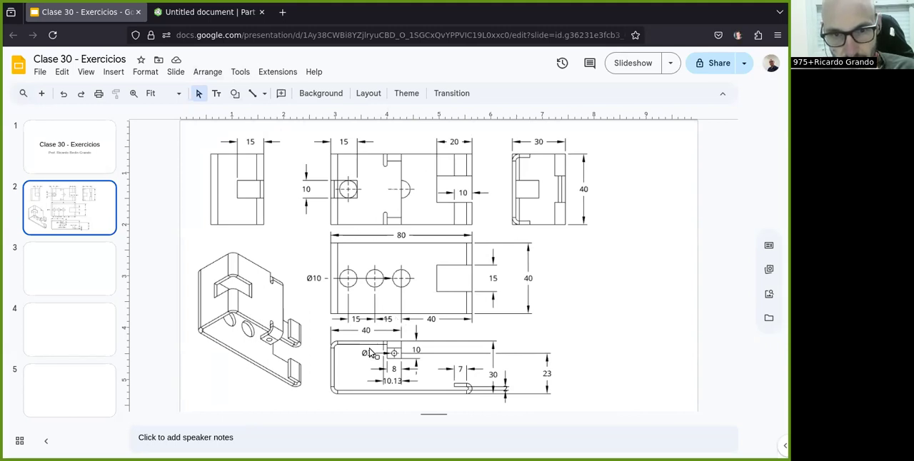
left_click(175, 12)
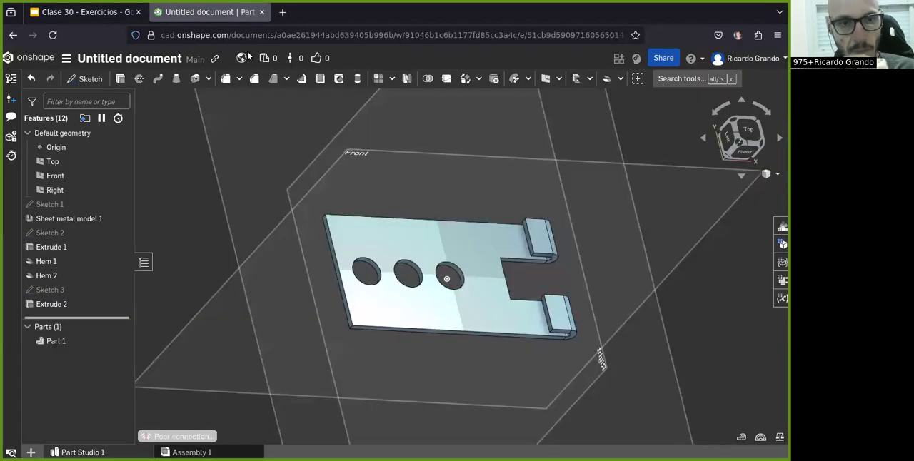
left_click(84, 12)
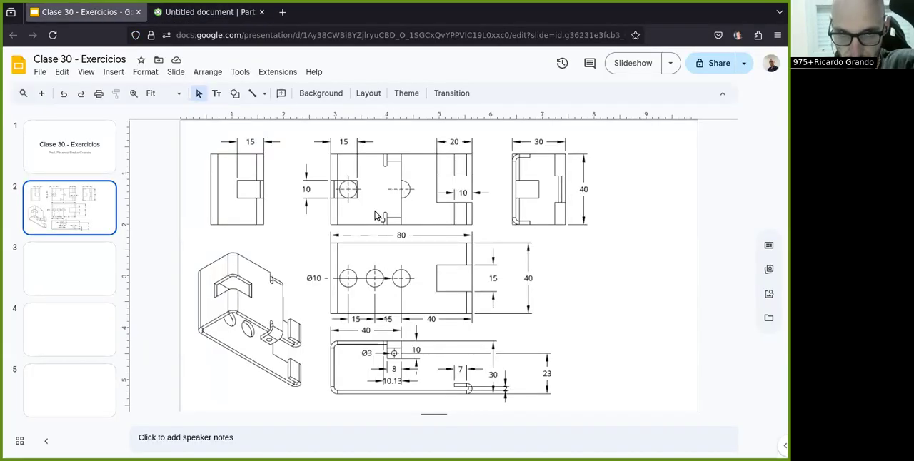
left_click(186, 13)
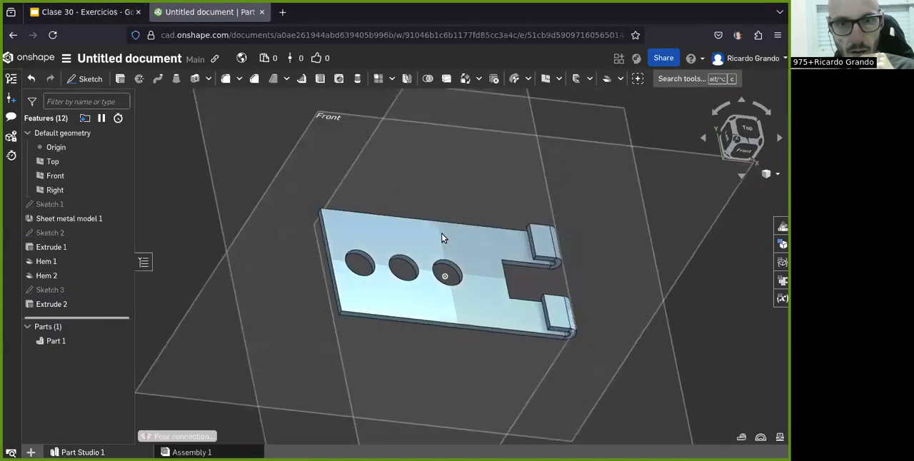
left_click(623, 78)
left_click(618, 116)
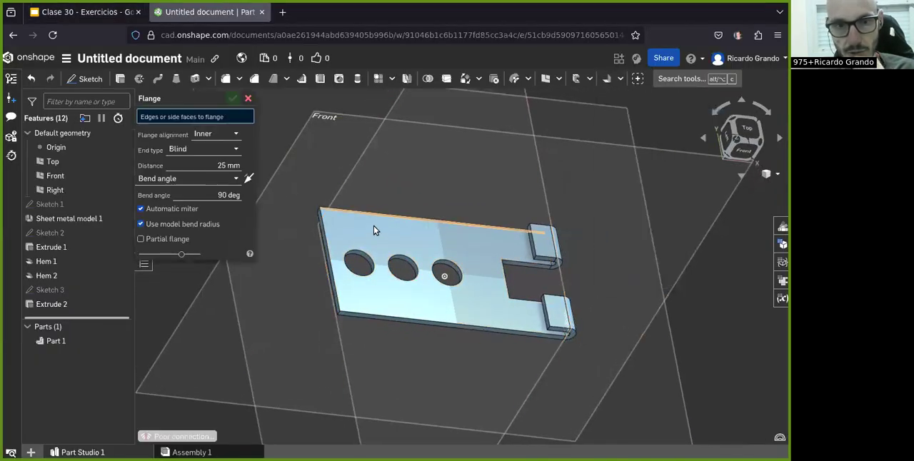
left_click(327, 247)
right_click_drag(327, 248, 296, 231)
Step: Set the end flange's alignment to Outer and its distance to 30 mm
left_click(207, 144)
left_click(214, 176)
left_click(219, 176)
left_click(220, 176)
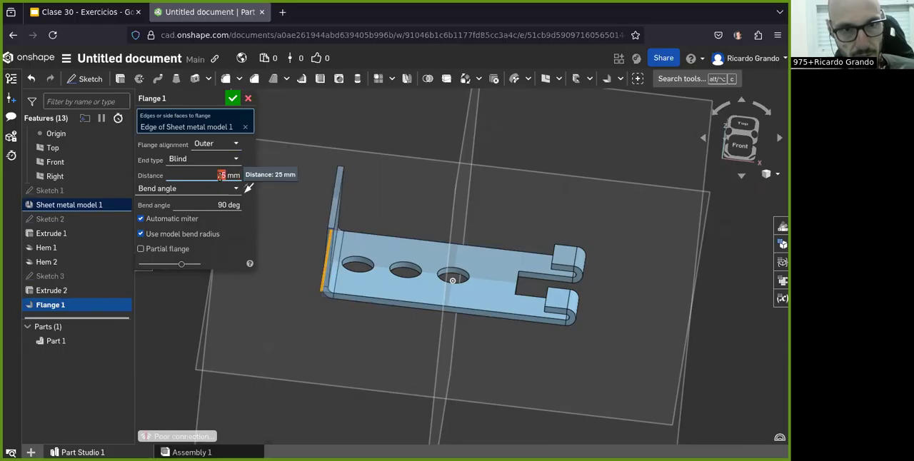
type("30")
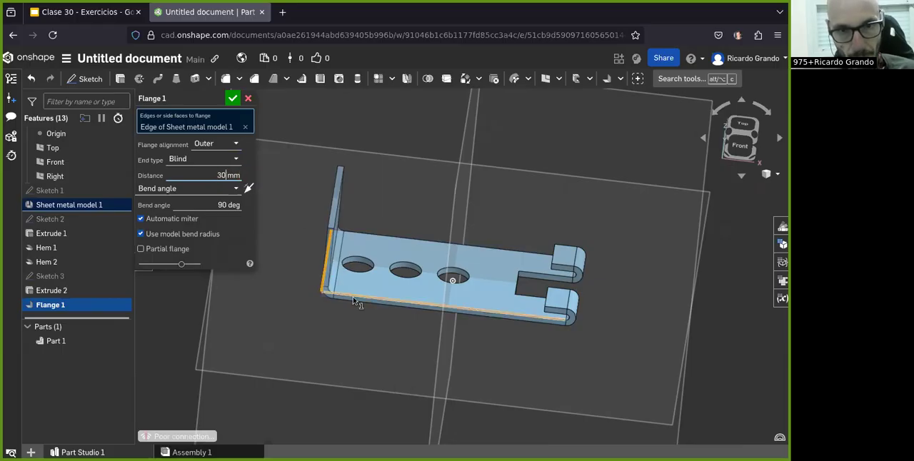
Step: Compare Inner alignment with Outer for the 30 mm flange, keep Outer and accept the flange
left_click(218, 144)
left_click(206, 163)
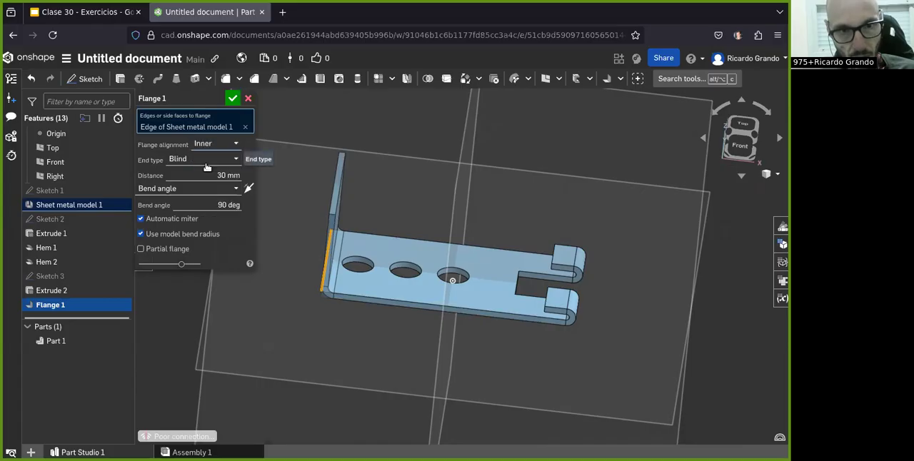
left_click(211, 148)
left_click(207, 176)
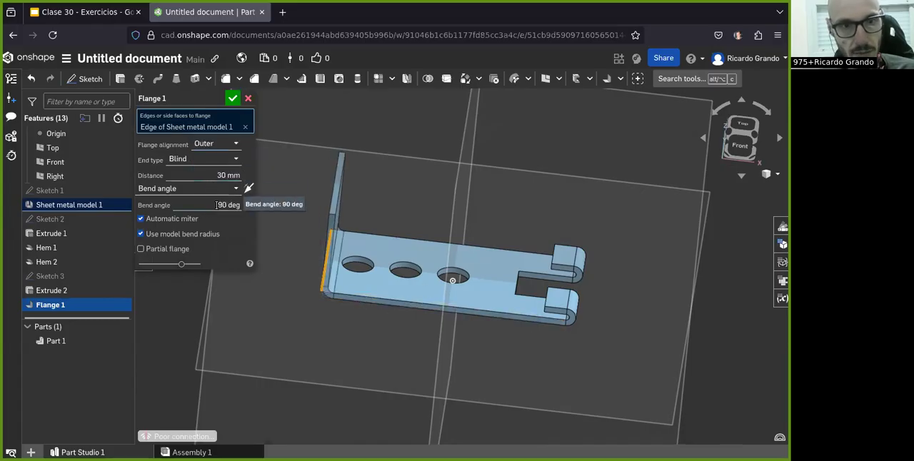
left_click(235, 98)
right_click_drag(321, 200, 333, 225)
Step: Following the exercise drawing, start a second 90-degree Flange on the upright flange's upper outer edge, folding over the base plate
left_click(72, 12)
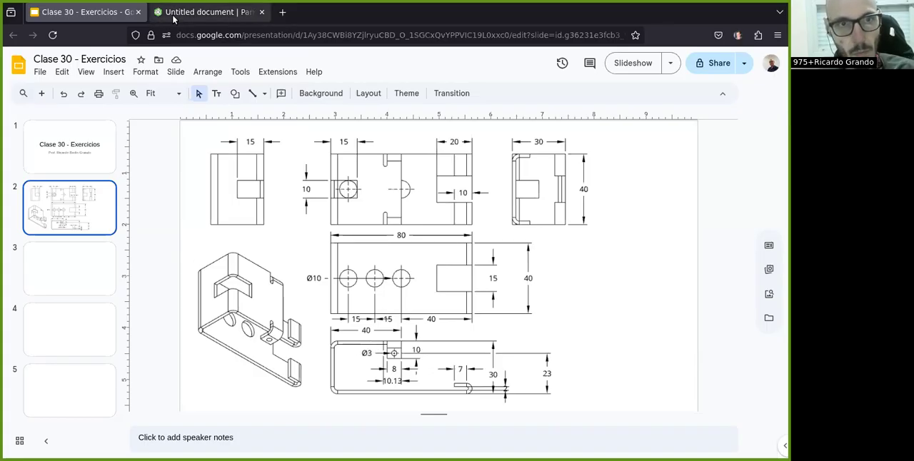
left_click(207, 12)
left_click(615, 84)
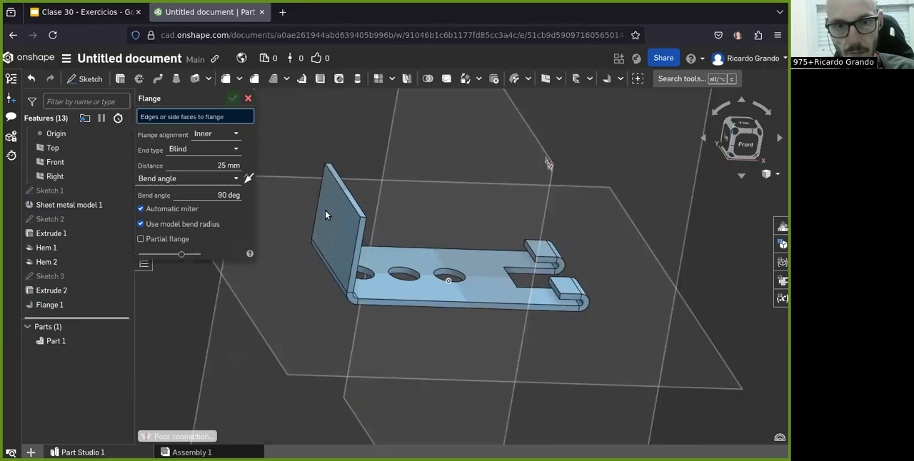
left_click(351, 206)
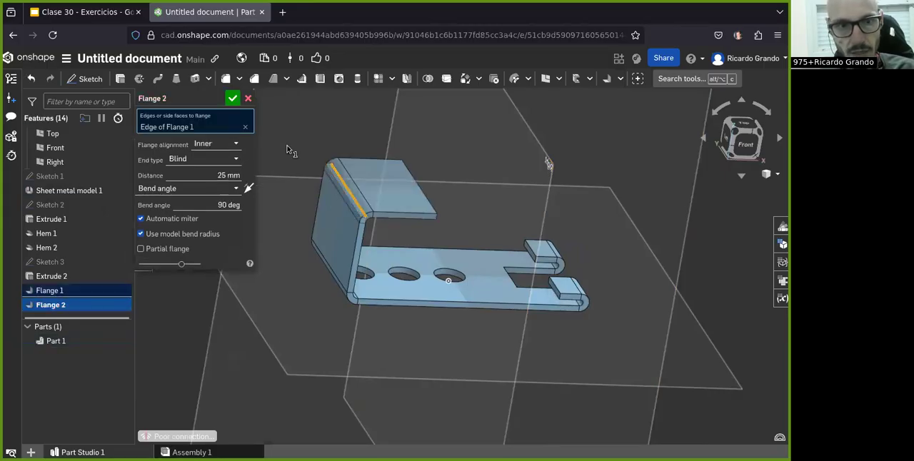
Step: Set the second flange's alignment to Outer and its distance to 40 mm, and accept it
left_click(217, 144)
left_click(206, 176)
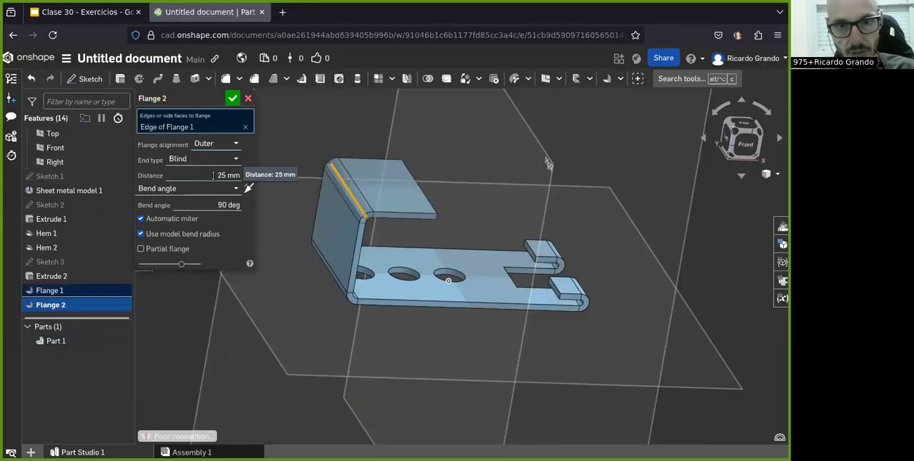
double_click(220, 175)
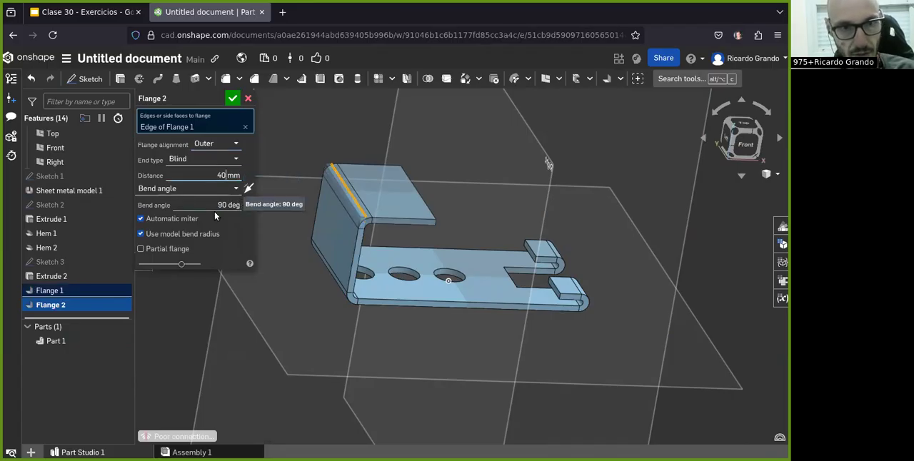
key("Return")
right_click_drag(387, 321, 357, 285)
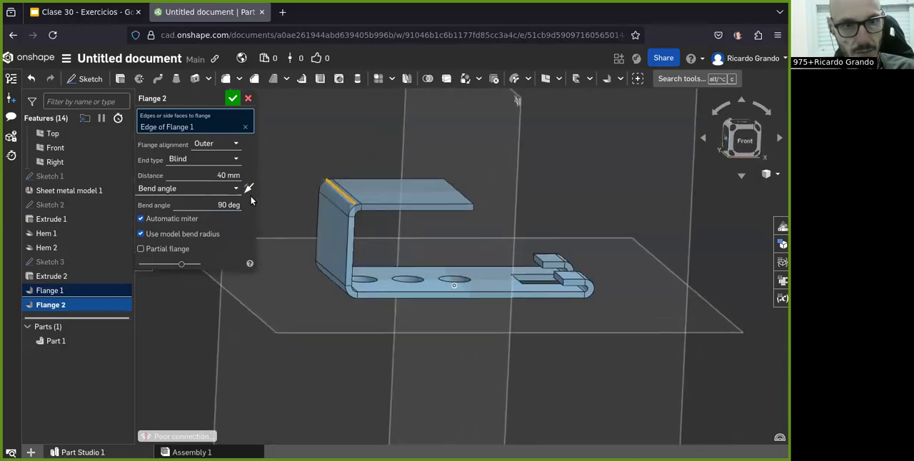
left_click(233, 98)
mouse_move(360, 236)
right_mouse_down()
mouse_move(365, 250)
mouse_move(368, 225)
mouse_move(349, 228)
right_mouse_up()
Step: Examine the exercise drawing for the remaining cut-outs and small tabs, and review the available sheet metal tools
left_click(88, 13)
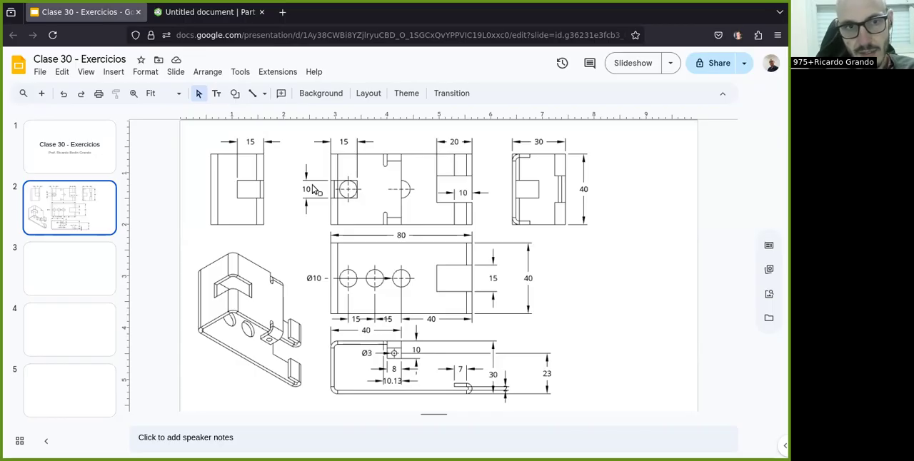
left_click(179, 13)
left_click(620, 79)
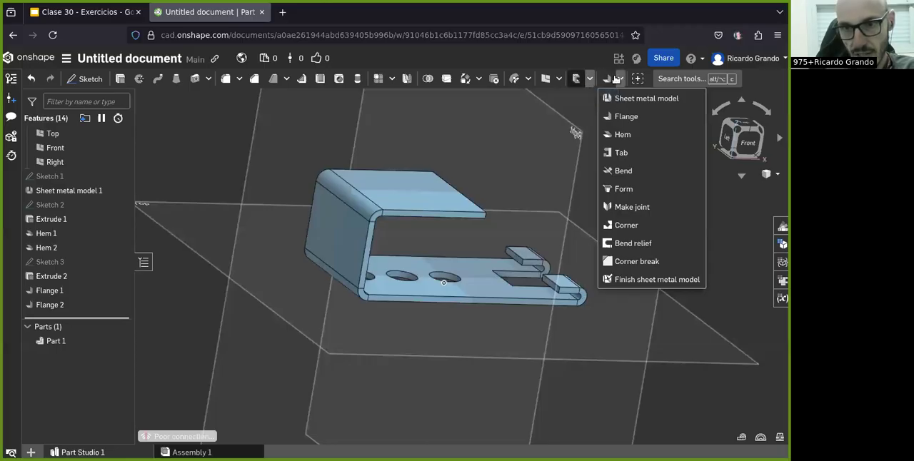
left_click(620, 79)
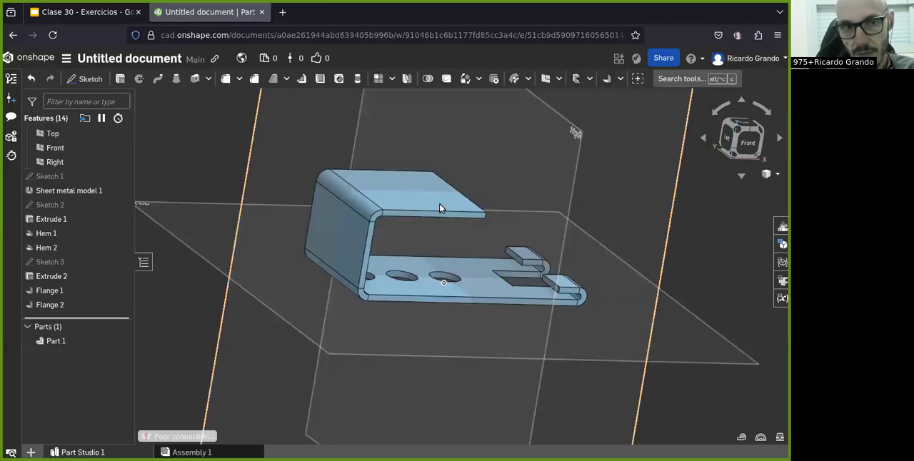
left_click(84, 12)
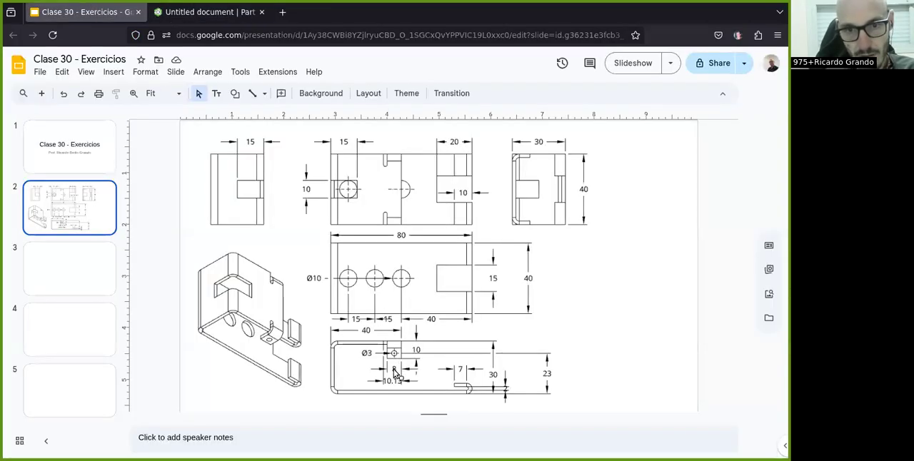
left_click(184, 12)
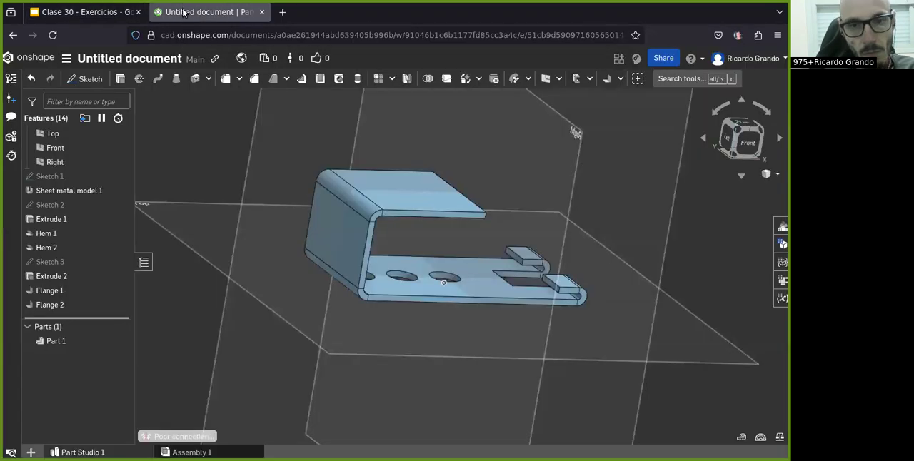
Step: Start a 90-degree partial Flange on the 40 mm flange's front side edge and set its distance to 10 mm
key("shift+1")
left_click(619, 78)
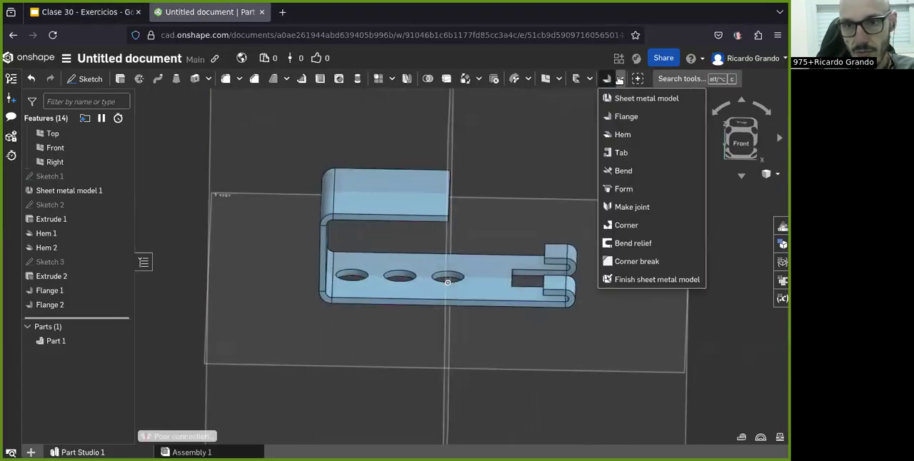
left_click(623, 117)
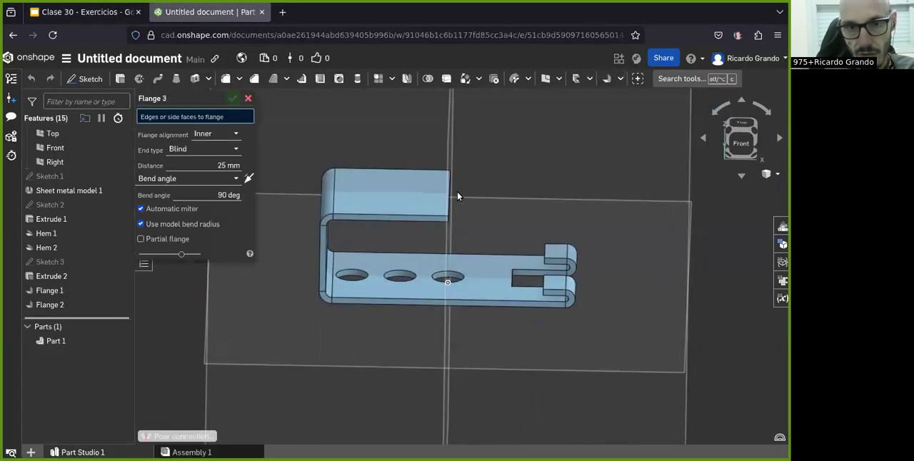
left_click(419, 216)
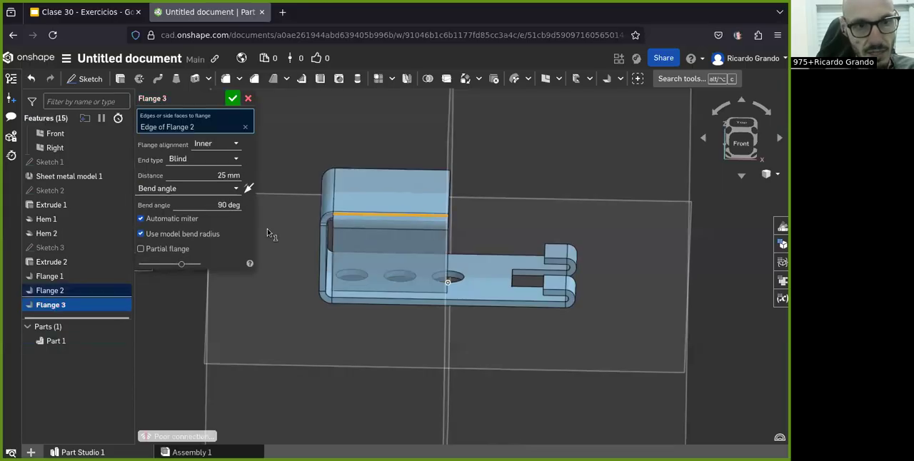
left_click(151, 248)
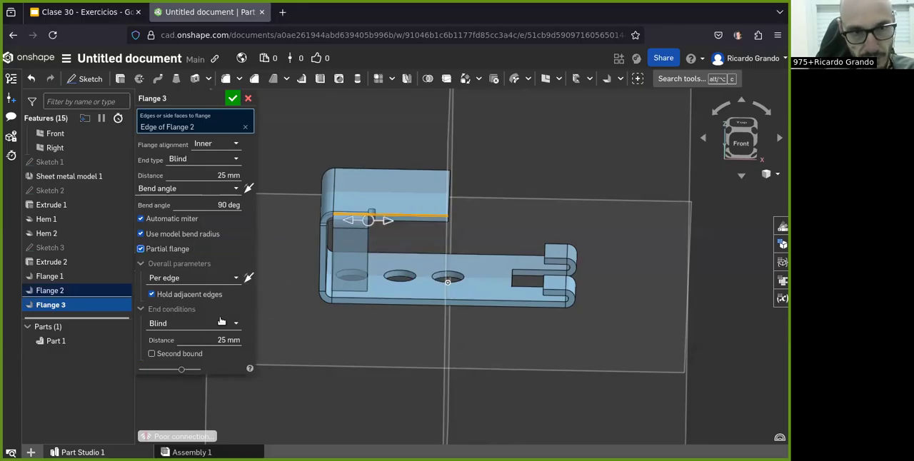
double_click(222, 179)
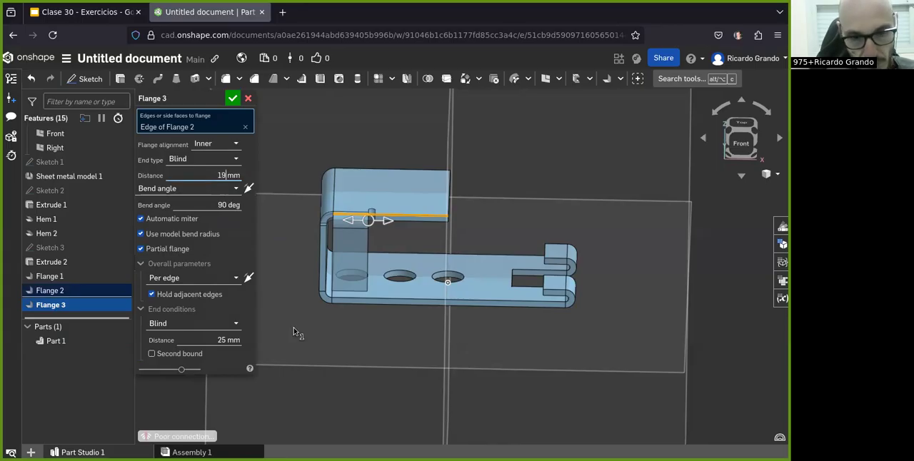
type("10")
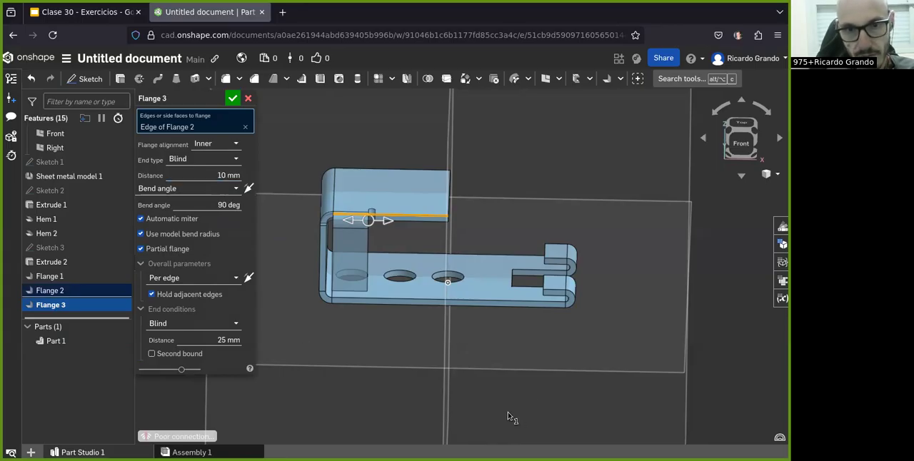
Step: Check the small tab's dimensions in the exercise drawing and set the partial flange's alignment to Outer
left_click(83, 14)
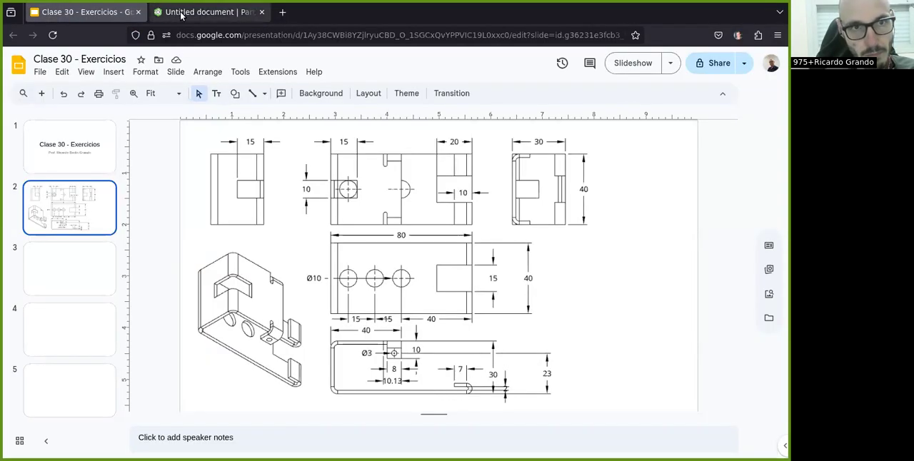
left_click(166, 13)
left_click(204, 142)
left_click(219, 175)
right_click_drag(363, 216, 406, 282)
Step: Try end-condition distances of 30 mm and 10 mm for the partial flange
left_click(223, 338)
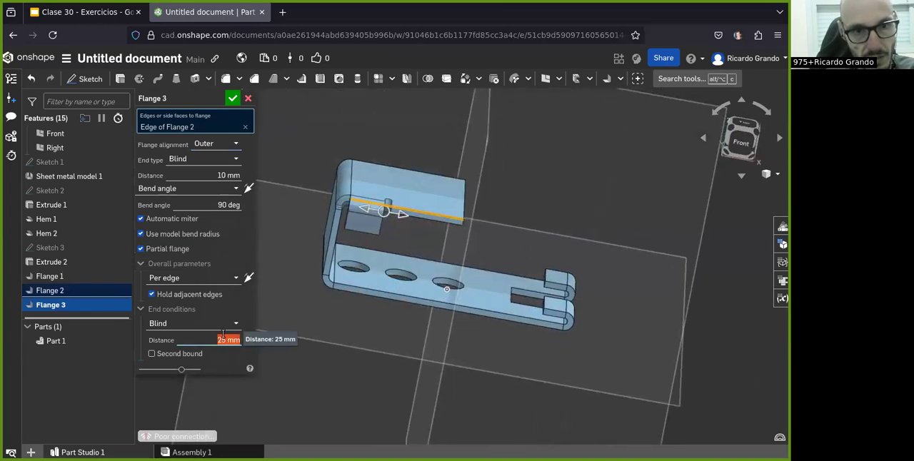
double_click(222, 338)
type("3")
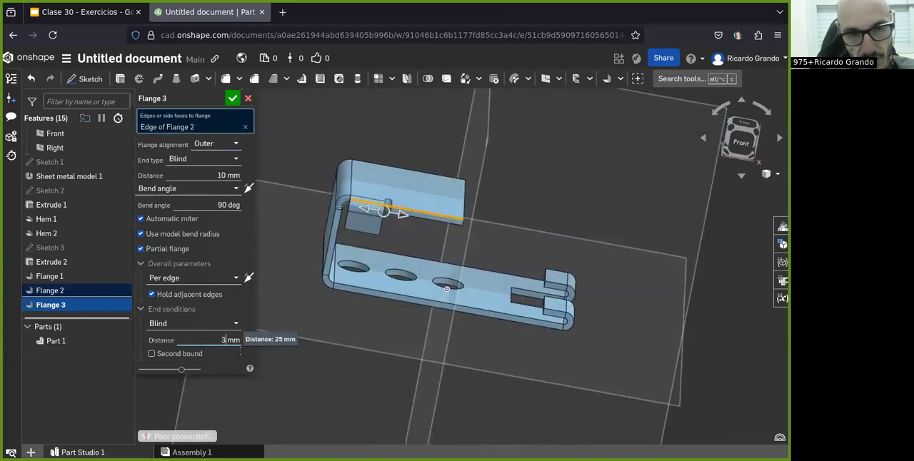
type("0")
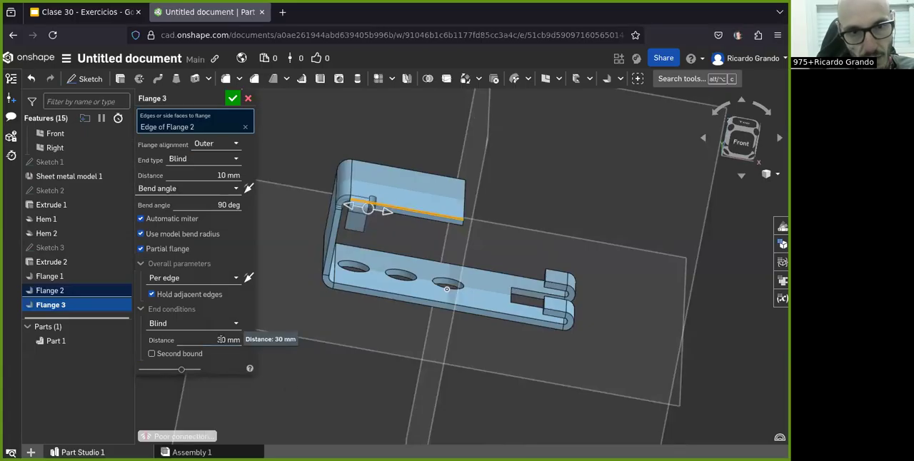
double_click(223, 339)
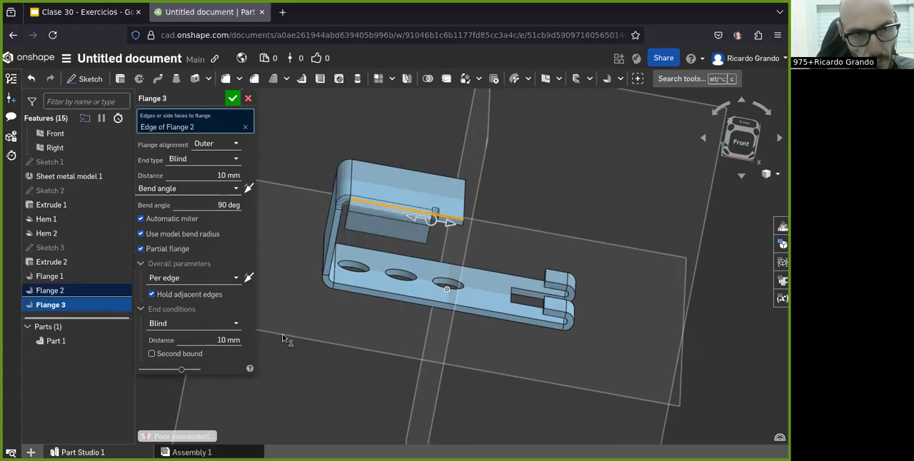
Step: Try a 30 mm flange distance with a 10 mm end distance, and return the flange distance to 10 mm
double_click(220, 175)
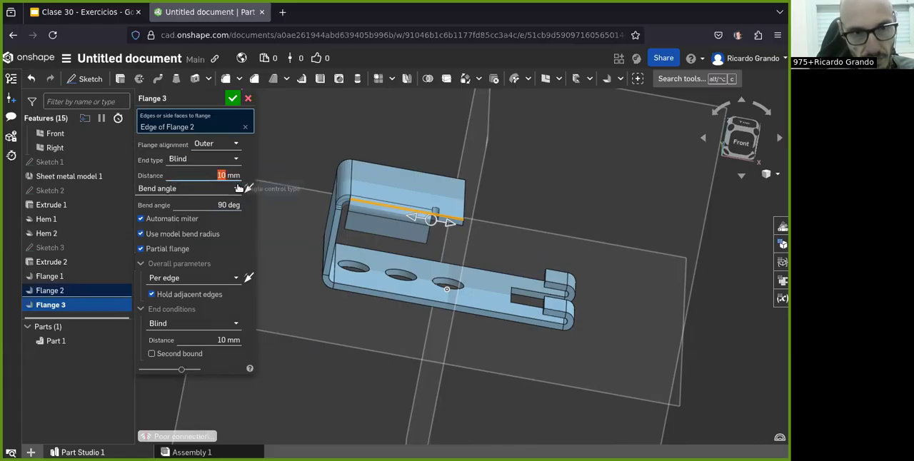
double_click(220, 339)
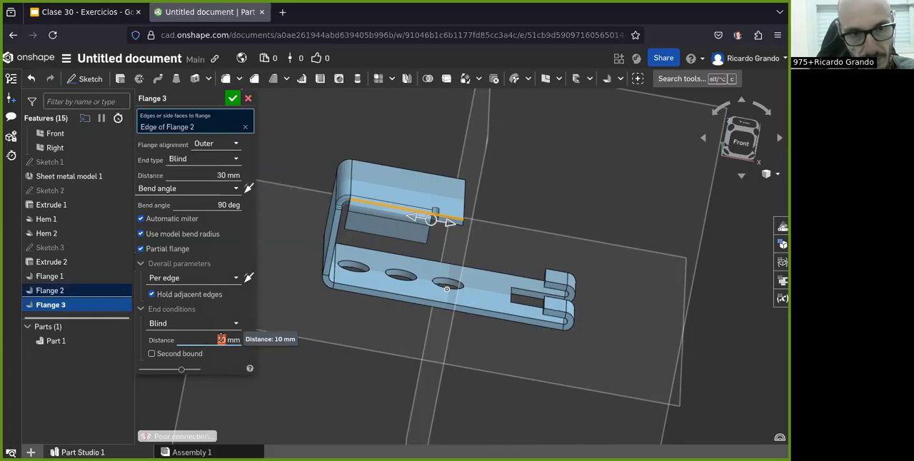
type("10")
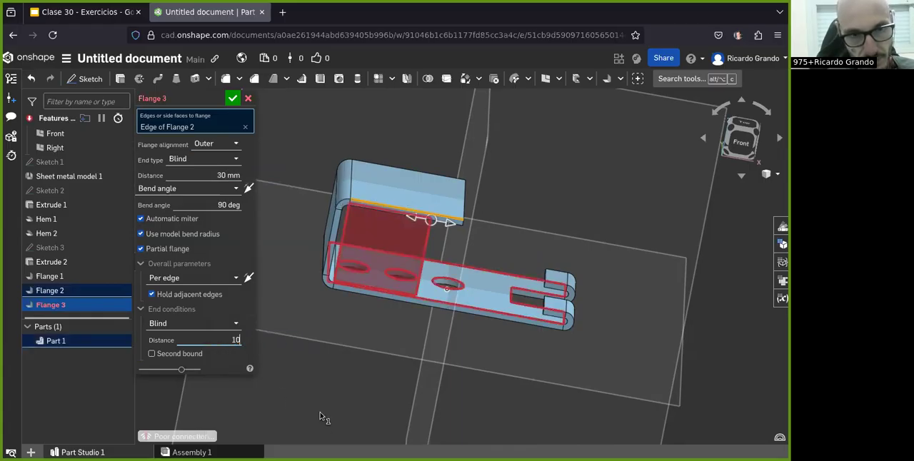
key("Return")
double_click(221, 175)
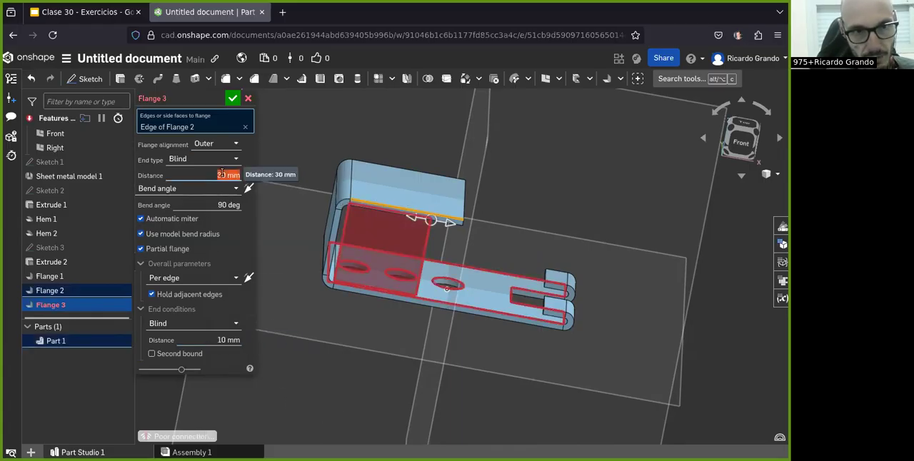
type("10")
key("Return")
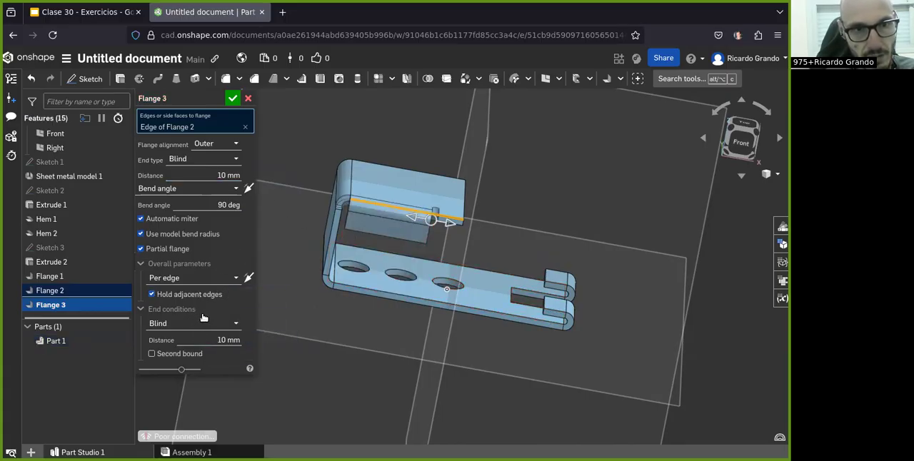
Step: Try flipping the bend direction, restore it, and set the end-condition distance to 30 mm
left_click(250, 190)
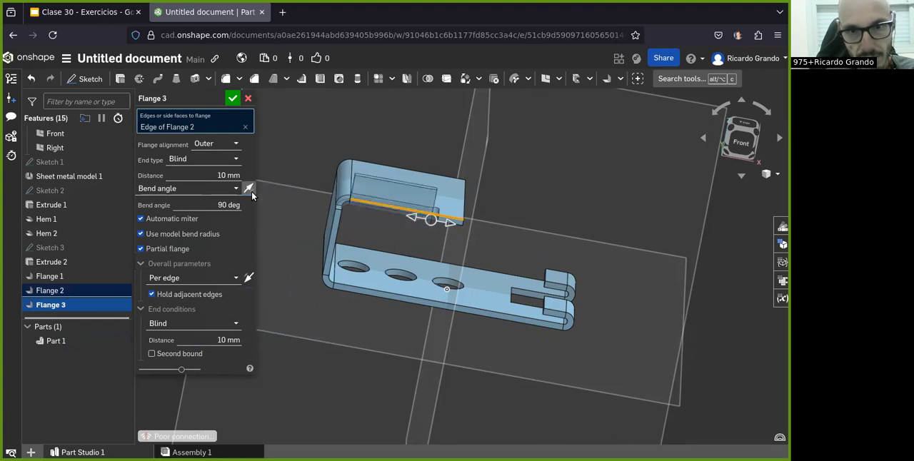
left_click(223, 340)
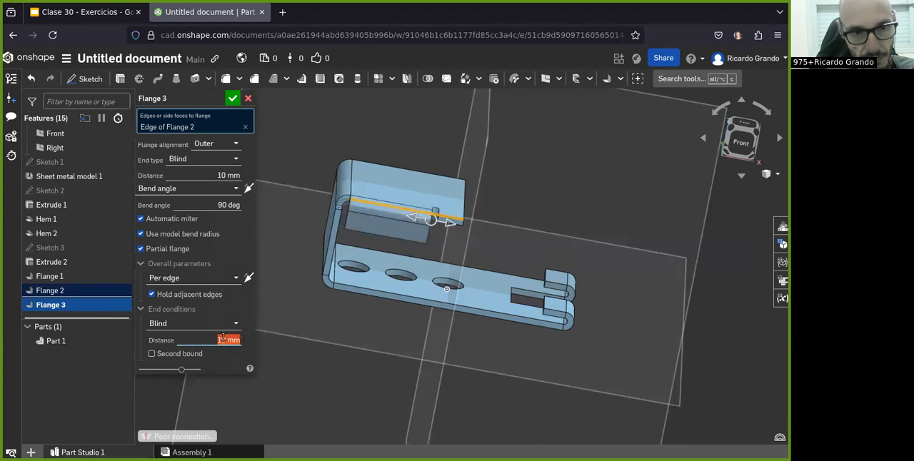
left_click(328, 410)
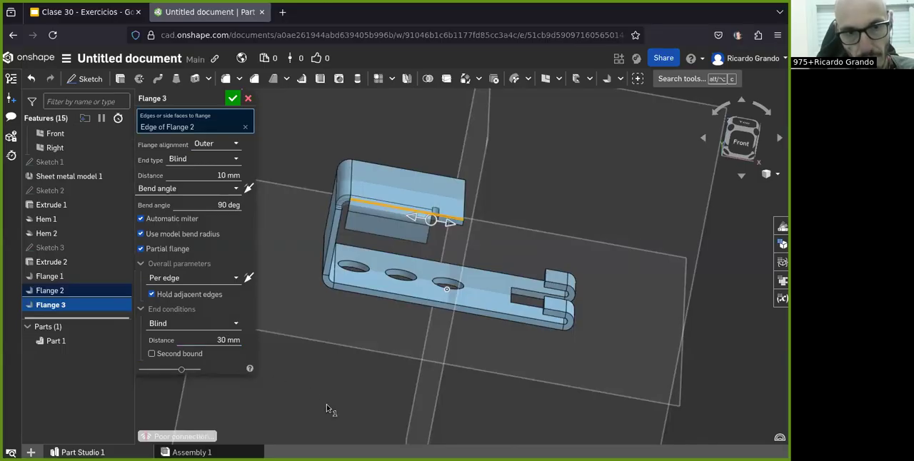
Step: Shift the partial flange's limit freehand along the edge to an end distance of 6.5 mm
mouse_move(349, 391)
right_mouse_down()
mouse_move(370, 363)
mouse_move(365, 391)
mouse_move(362, 383)
right_mouse_up()
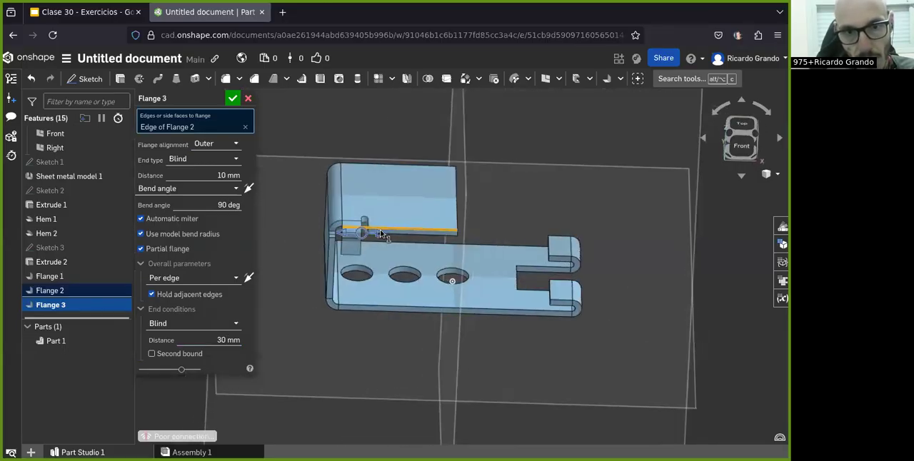
left_click_drag(378, 235, 446, 235)
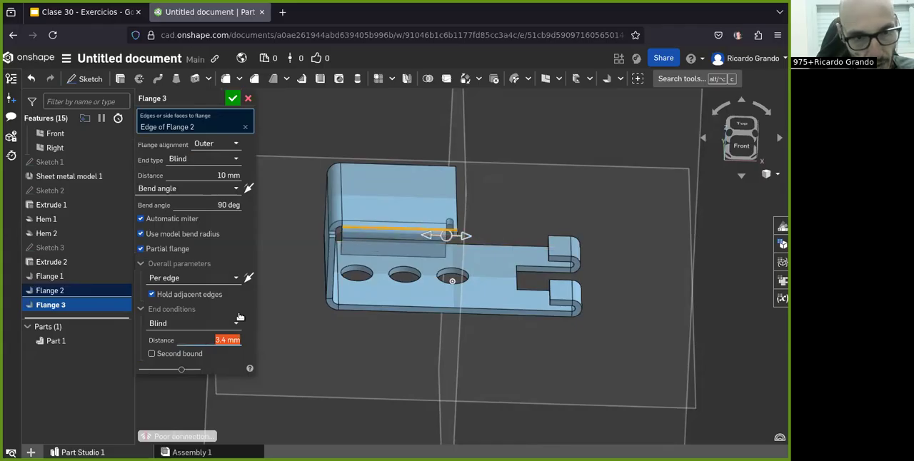
left_click_drag(426, 238, 416, 237)
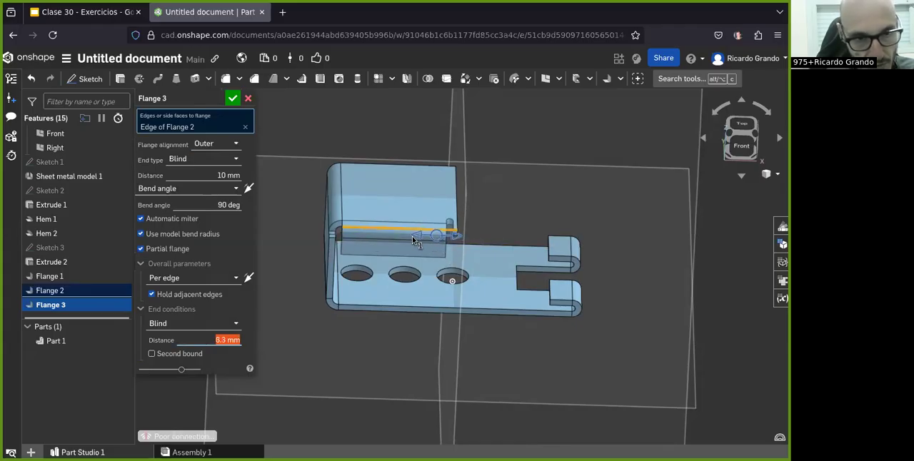
Step: Enable the partial flange's second bound and set the first end distance to 0 mm
left_click(152, 355)
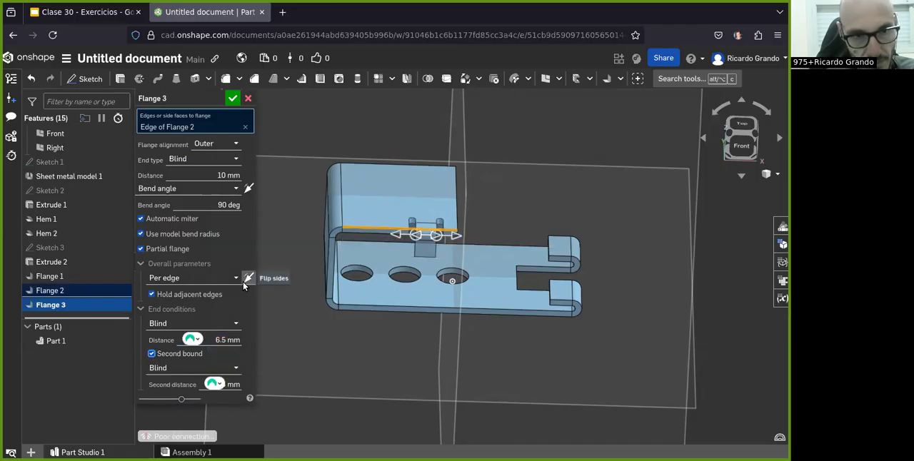
double_click(222, 341)
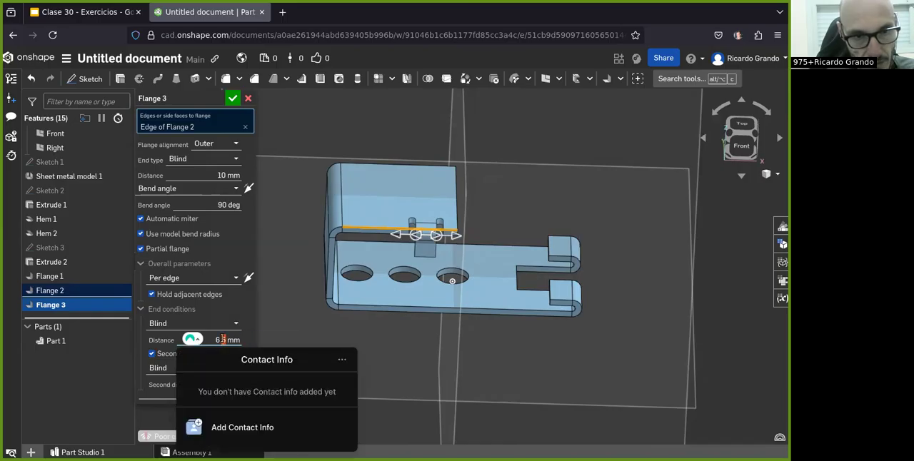
key("BackSpace")
key("BackSpace")
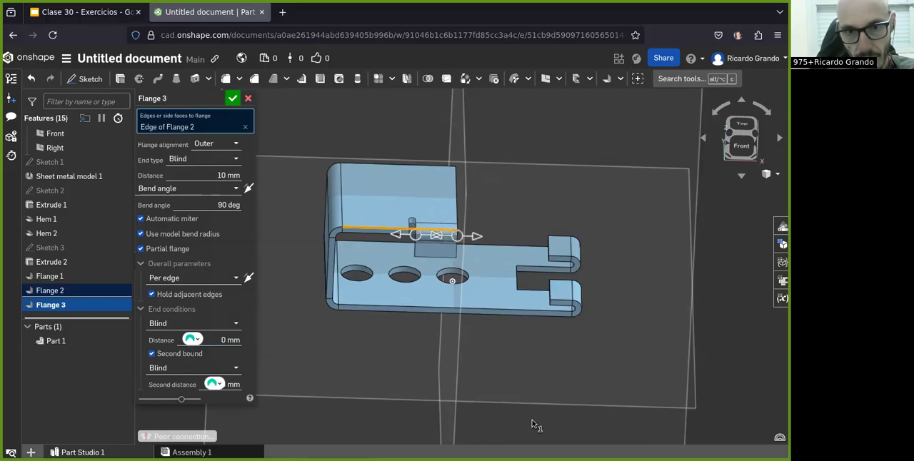
Step: Check the tab's width and position in the exercise drawing and try a second distance of 10 mm
scroll(456, 202, "up", 1)
right_click_drag(406, 243, 466, 245)
left_click(85, 12)
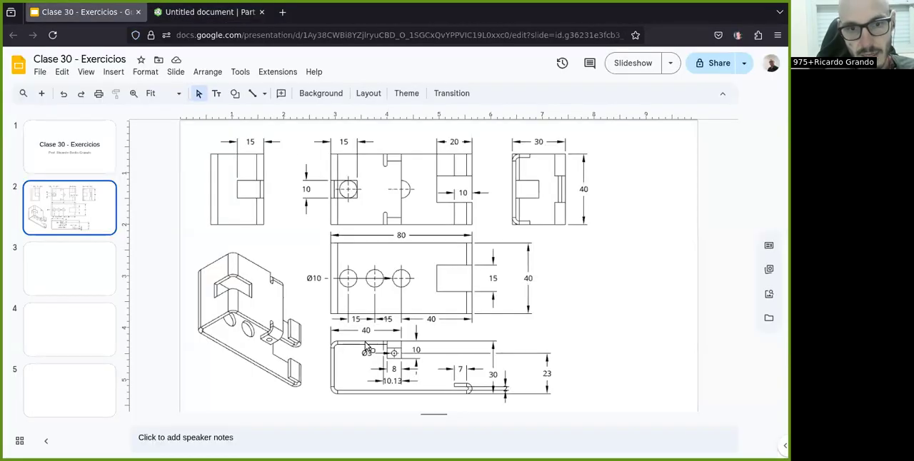
left_click(188, 12)
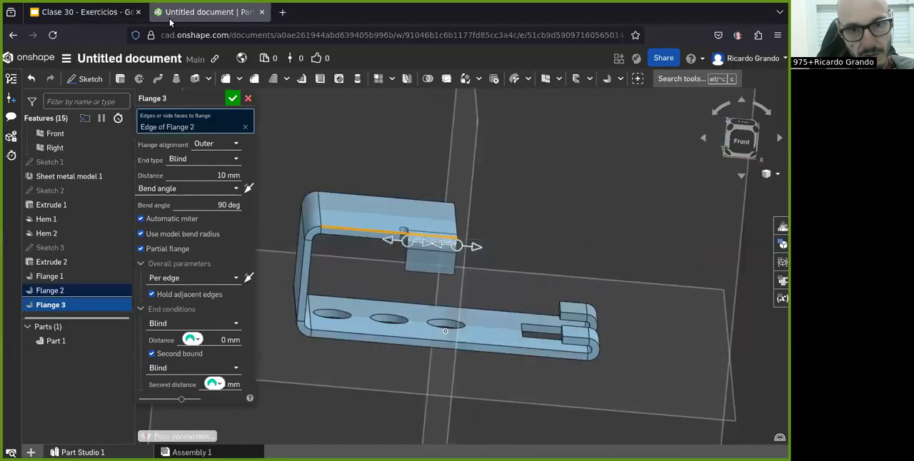
scroll(416, 280, "up", 1)
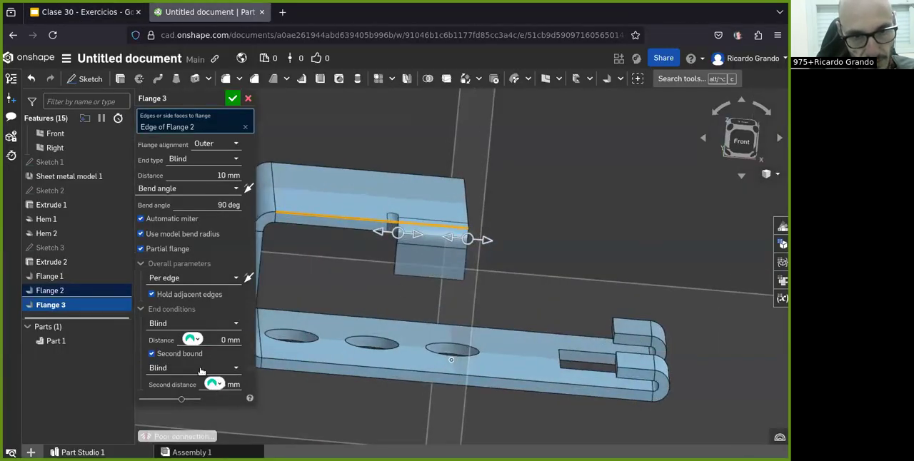
left_click(235, 385)
key("BackSpace")
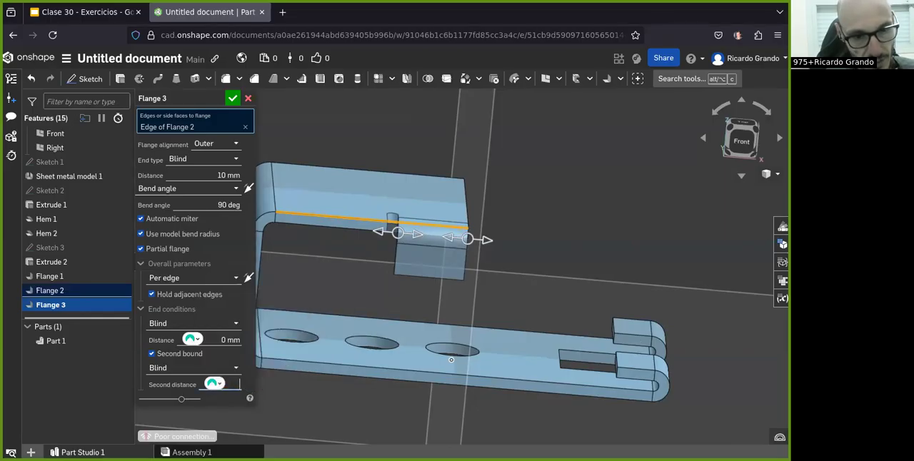
type("10")
key("Return")
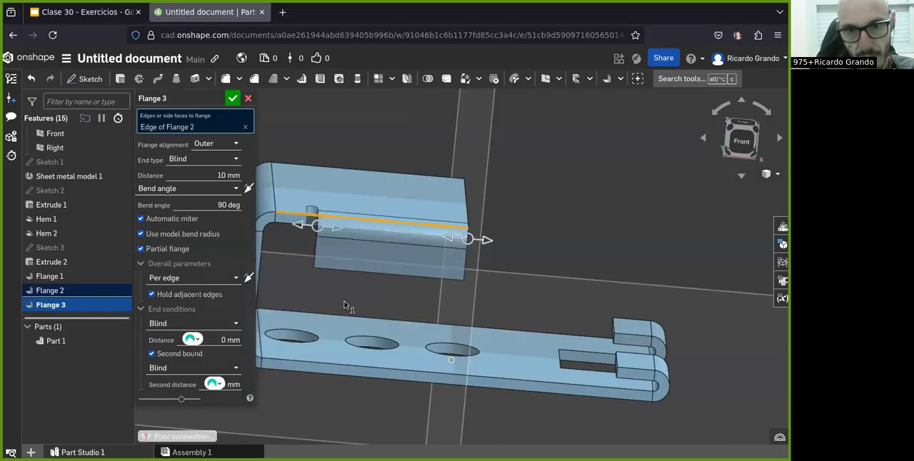
Step: Increase the second distance to narrow the tab at the flange's free end, and inspect the tab against the bracket
left_click(238, 385)
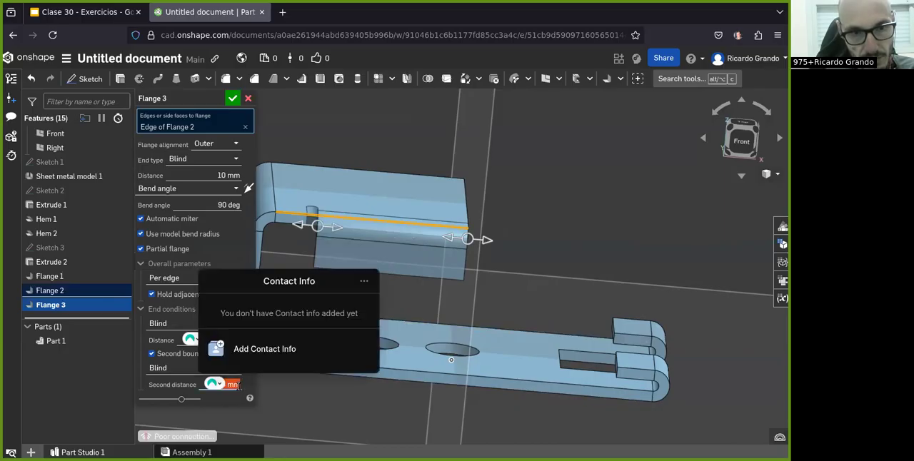
type("30")
key("Return")
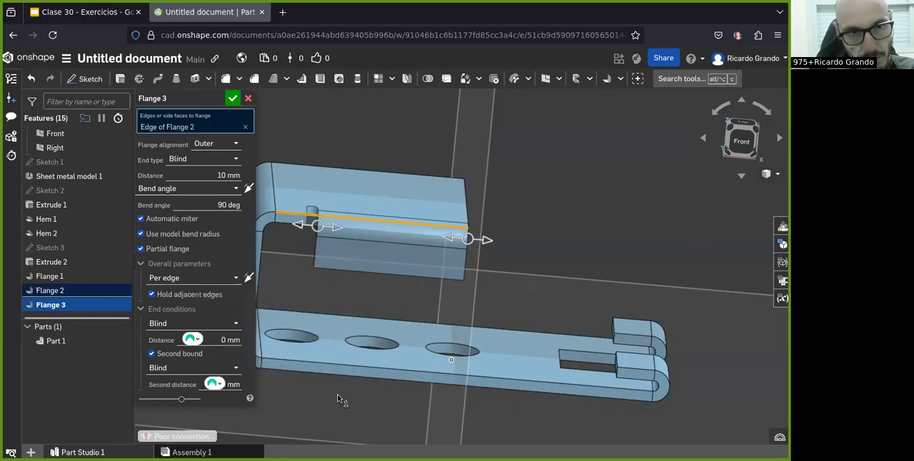
right_click_drag(421, 284, 405, 293)
scroll(369, 293, "down", 4)
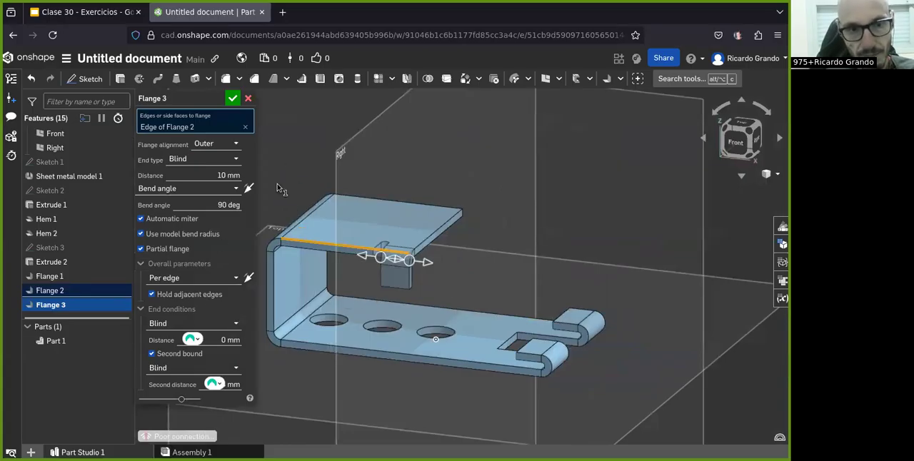
left_click(228, 340)
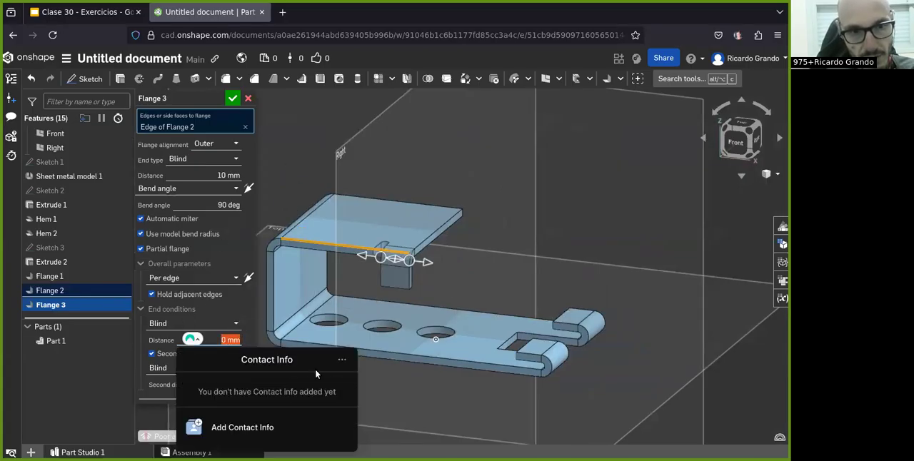
left_click(336, 300)
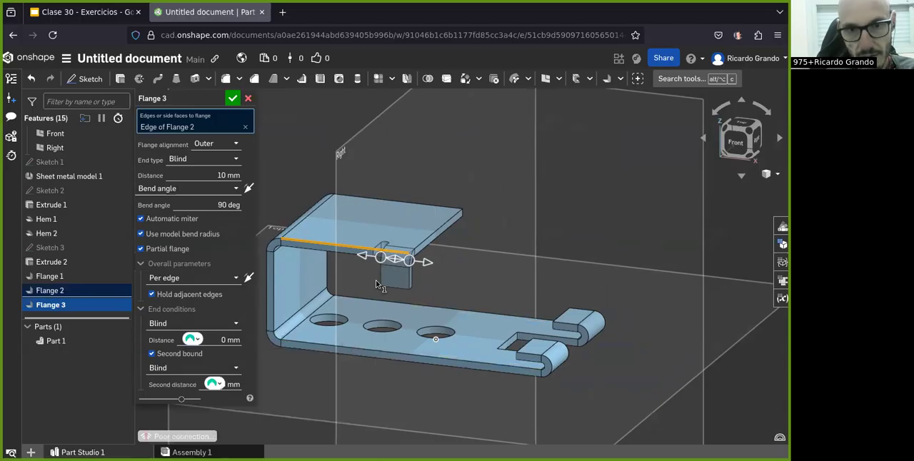
Step: Inspect the 10 mm partial flange at the upper flange's free end and accept it
right_click_drag(388, 269, 380, 303)
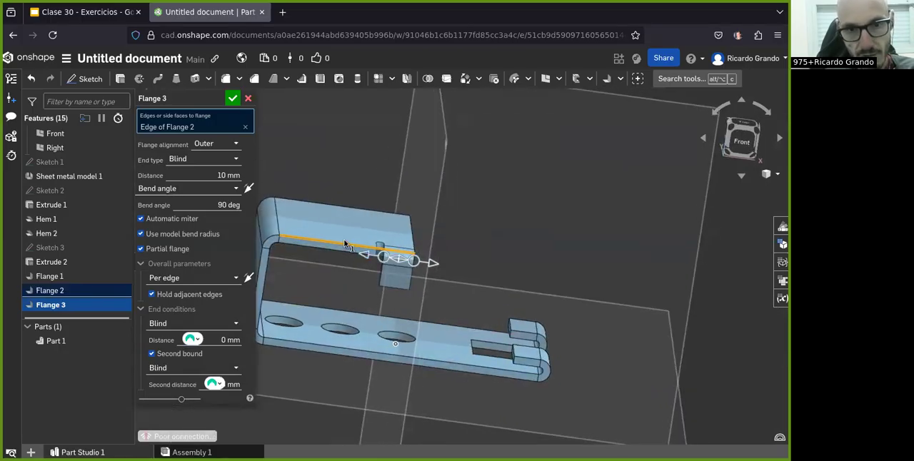
right_click_drag(397, 268, 398, 279)
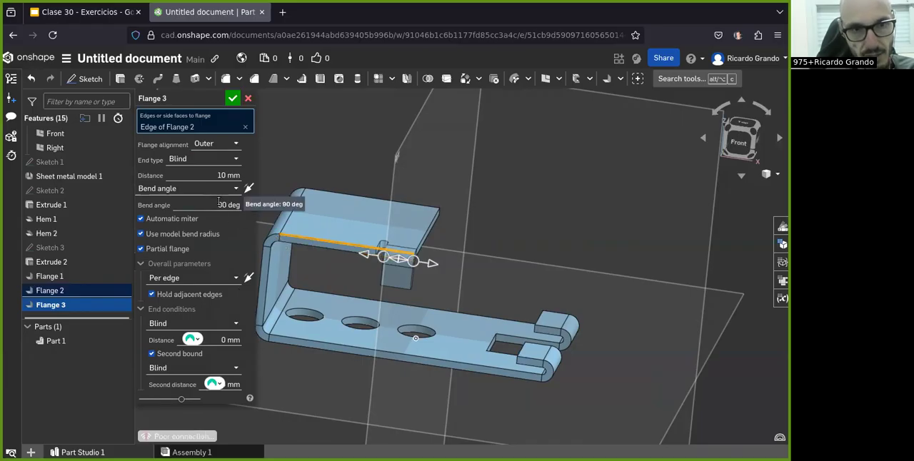
left_click(232, 99)
right_click_drag(476, 271, 378, 297)
left_click(607, 79)
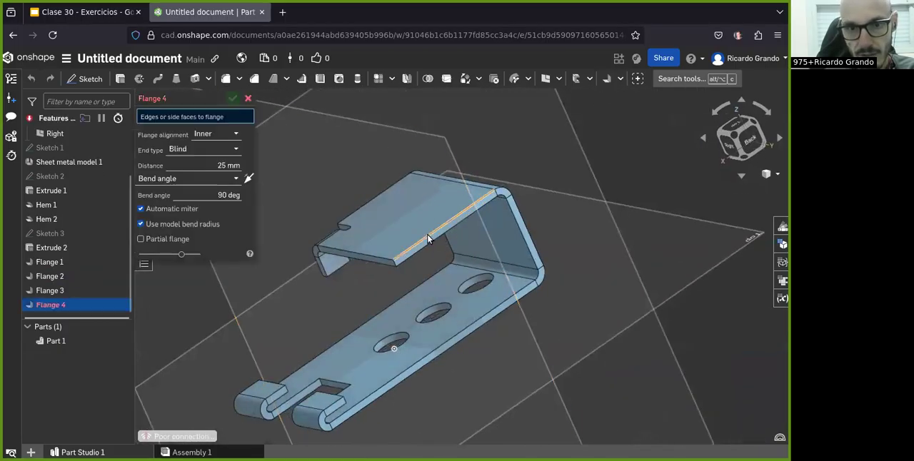
left_click(457, 219)
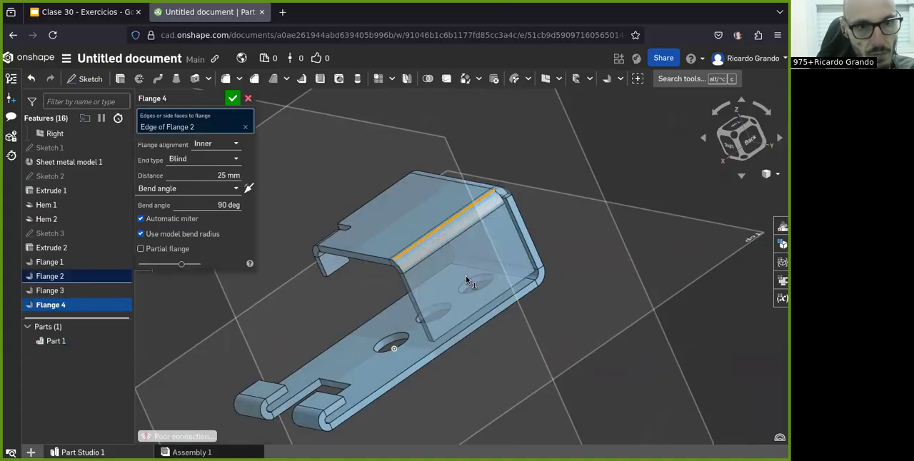
left_click(215, 144)
left_click(208, 175)
left_click(152, 249)
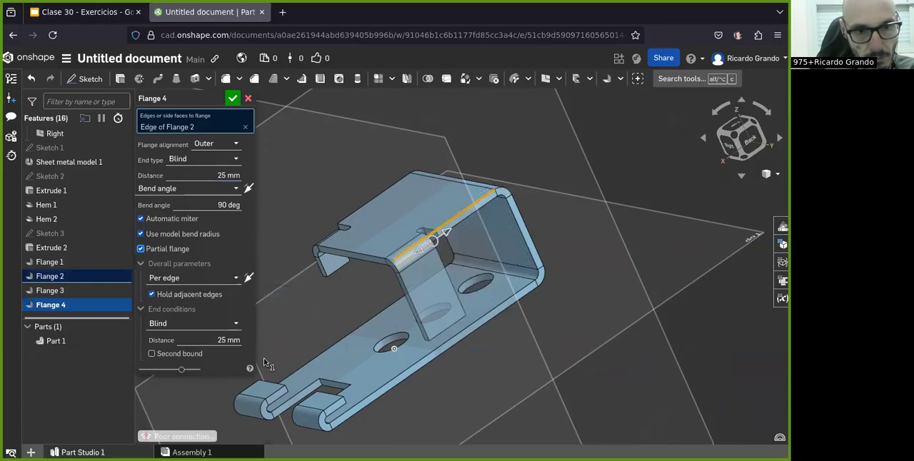
left_click(192, 352)
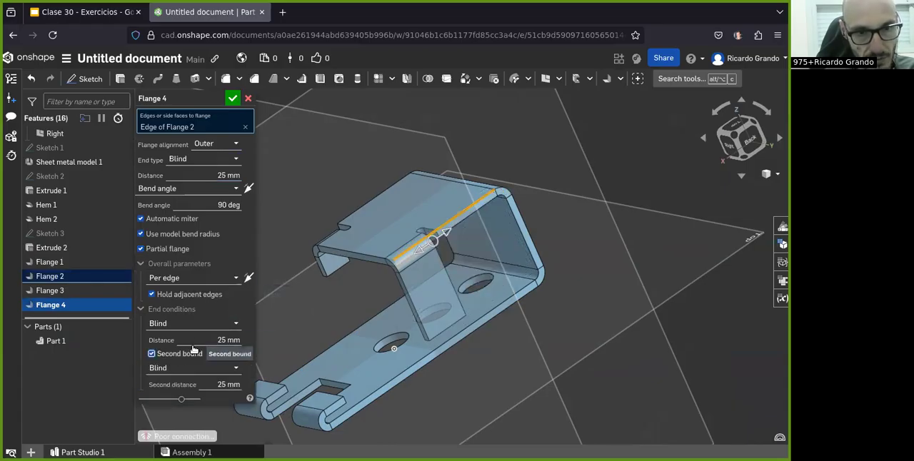
left_click(234, 384)
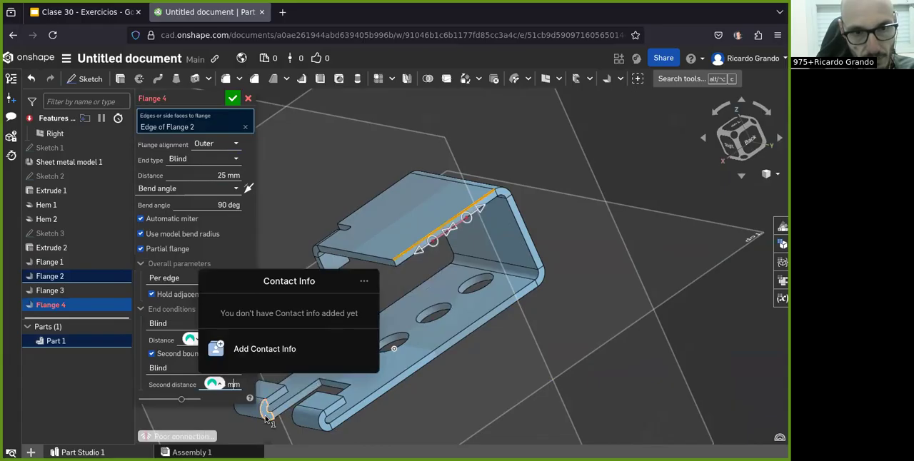
left_click(508, 415)
left_click(238, 384)
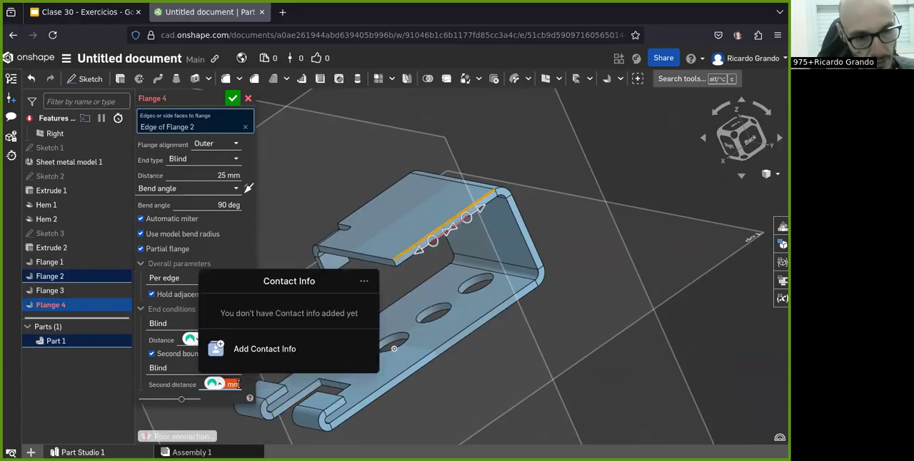
type("30")
key("Return")
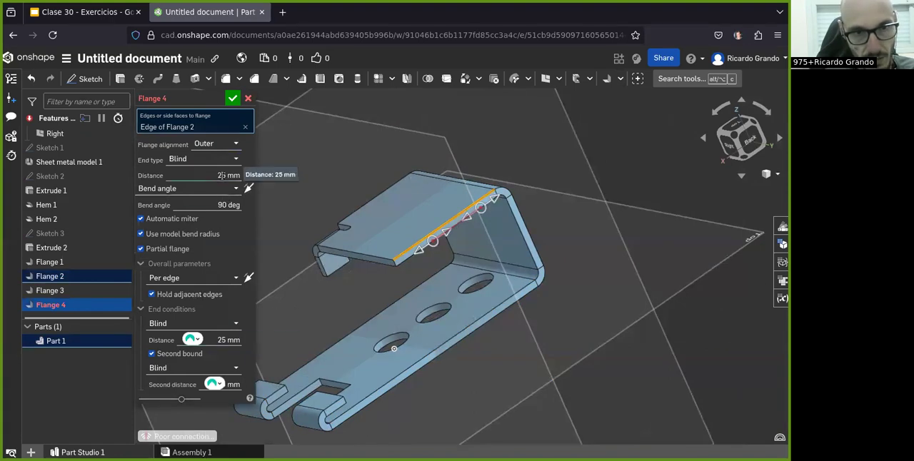
type("10")
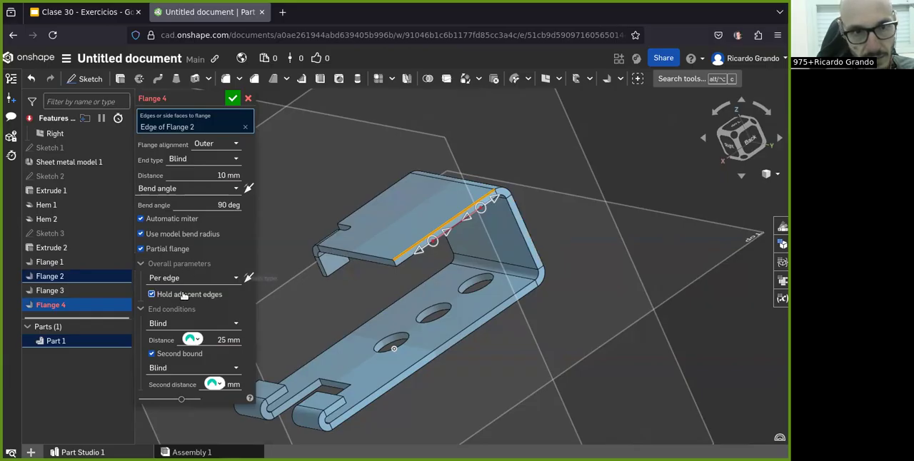
left_click(222, 341)
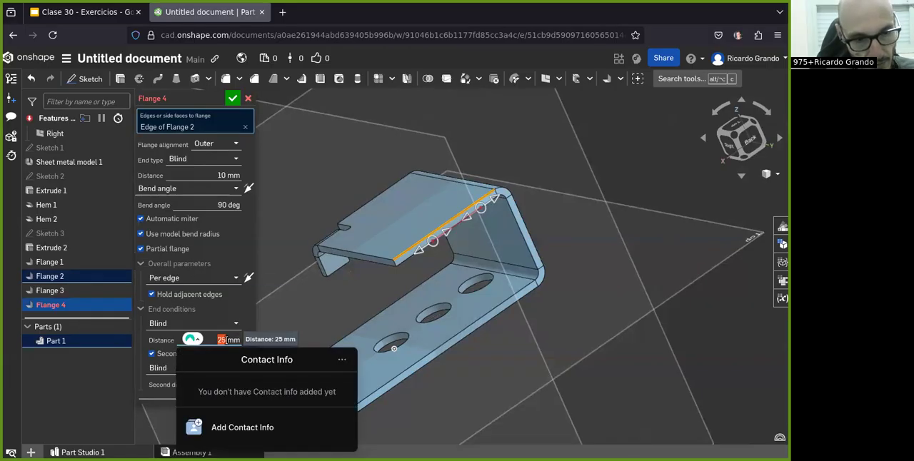
type("30")
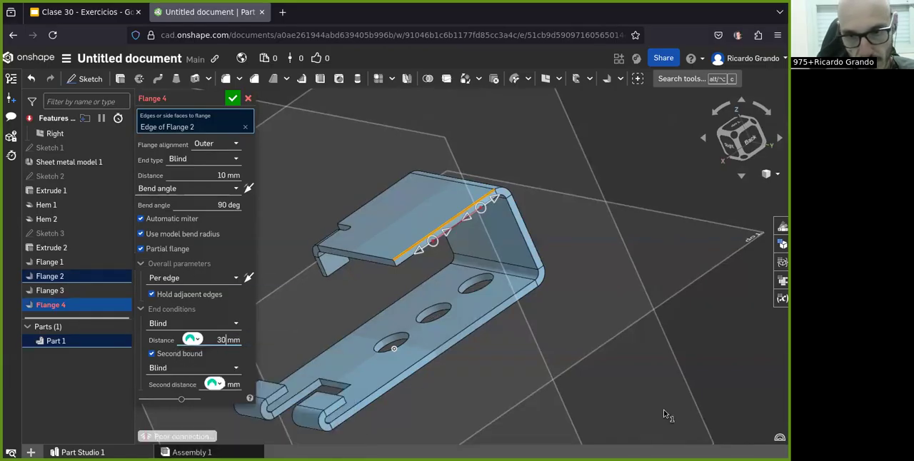
right_click_drag(618, 398, 315, 325)
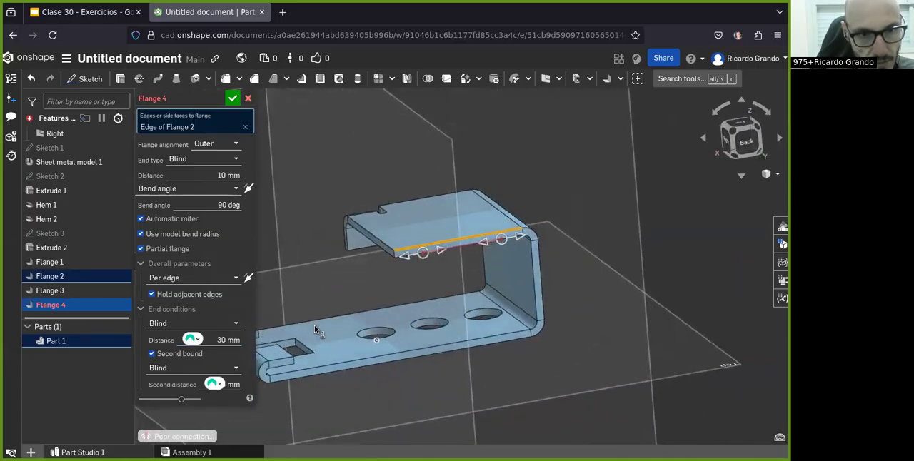
left_click(247, 187)
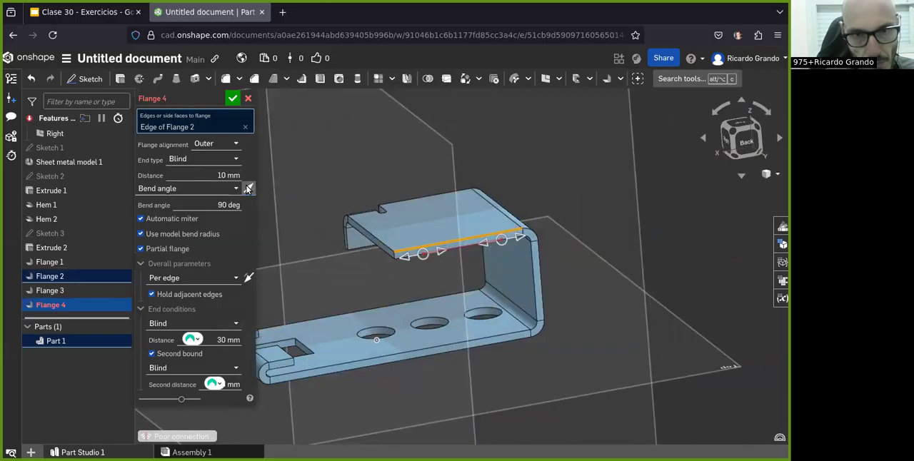
left_click(248, 97)
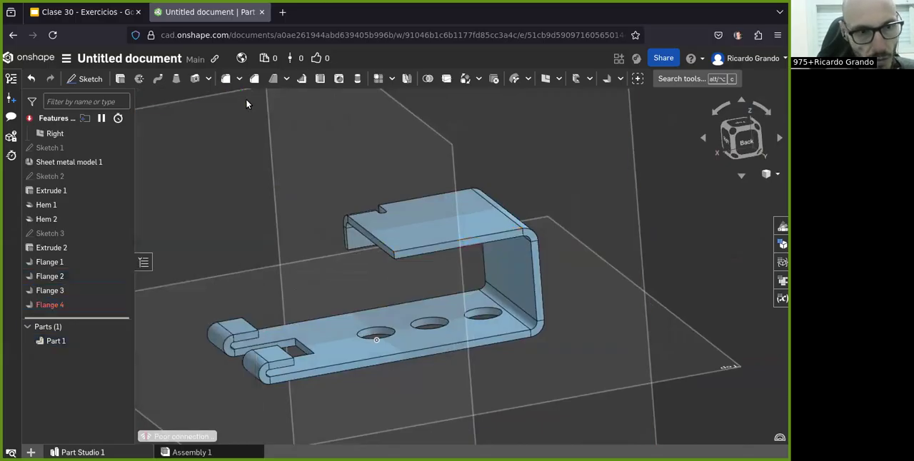
Step: Start a flange on the upper flange's other long edge, with outer alignment, and make it a partial flange
left_click(607, 78)
left_click(452, 245)
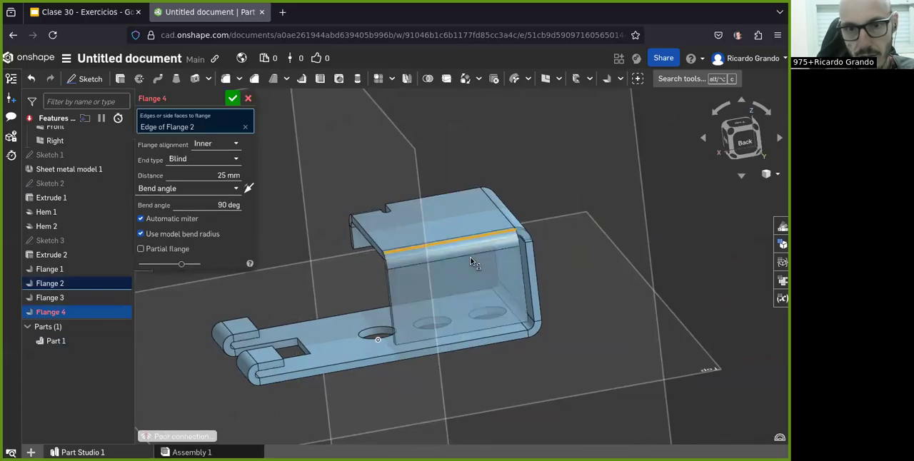
scroll(333, 302, "up", 3)
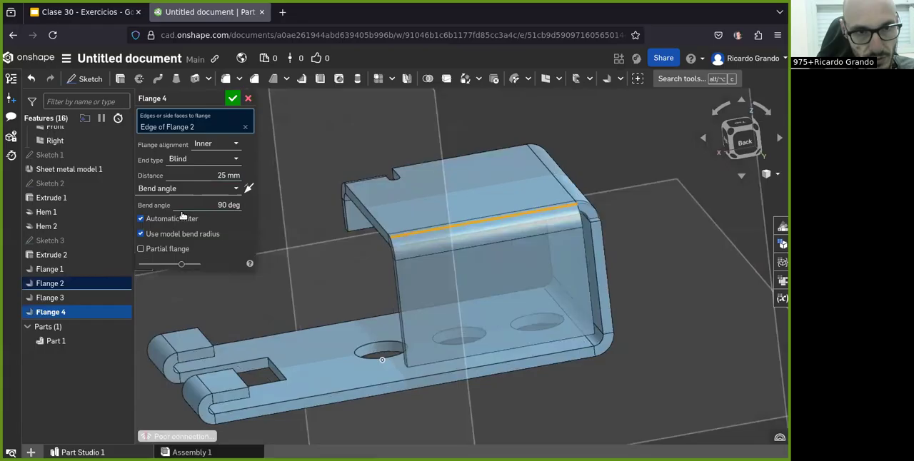
left_click(214, 144)
left_click(206, 176)
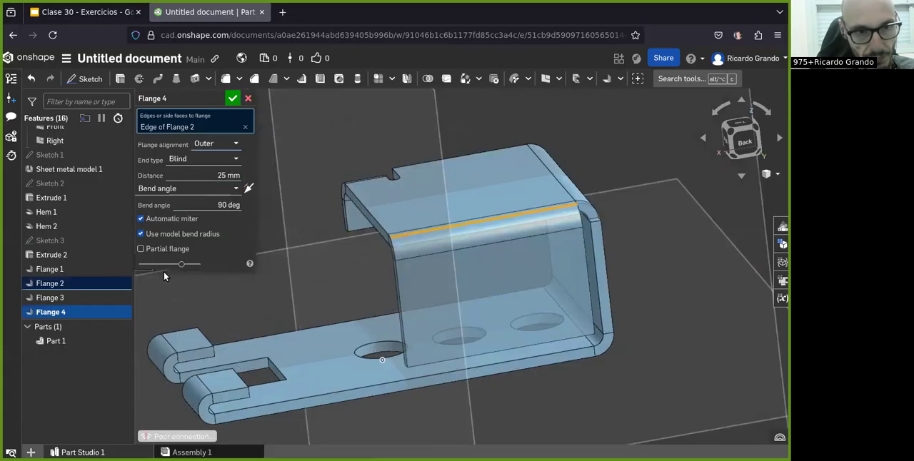
left_click(141, 248)
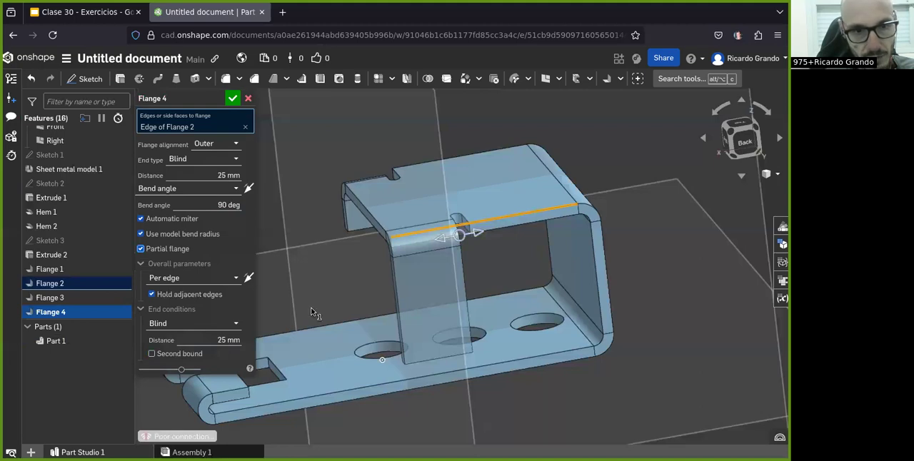
Step: Set the partial flange's end distance to 30 mm and its flange distance to 10 mm
left_click(221, 340)
type("30")
key("Return")
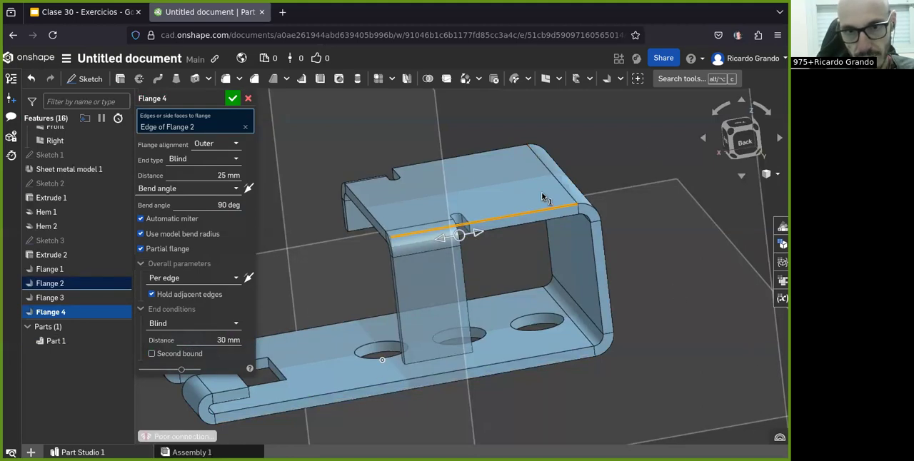
right_click_drag(432, 259, 426, 291)
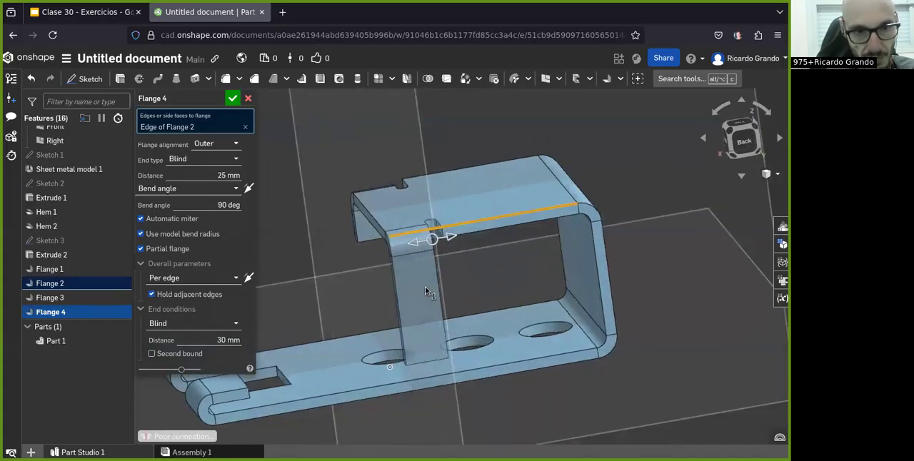
double_click(222, 176)
type("10")
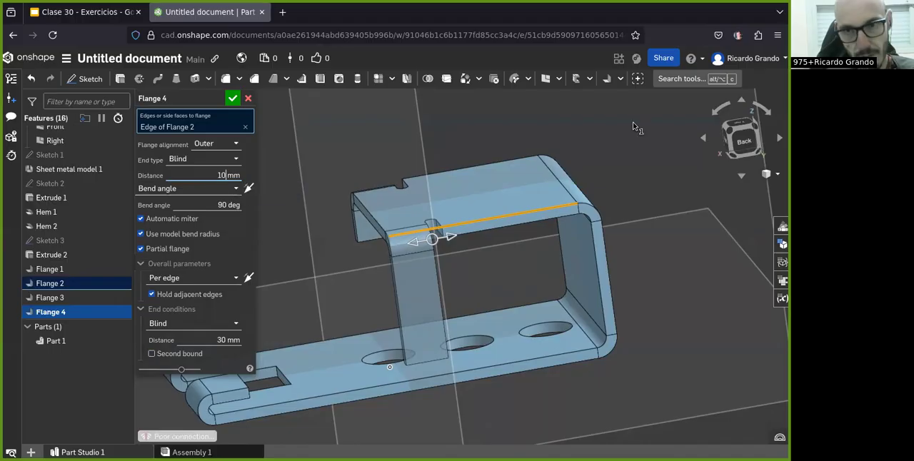
right_click_drag(402, 224, 403, 224)
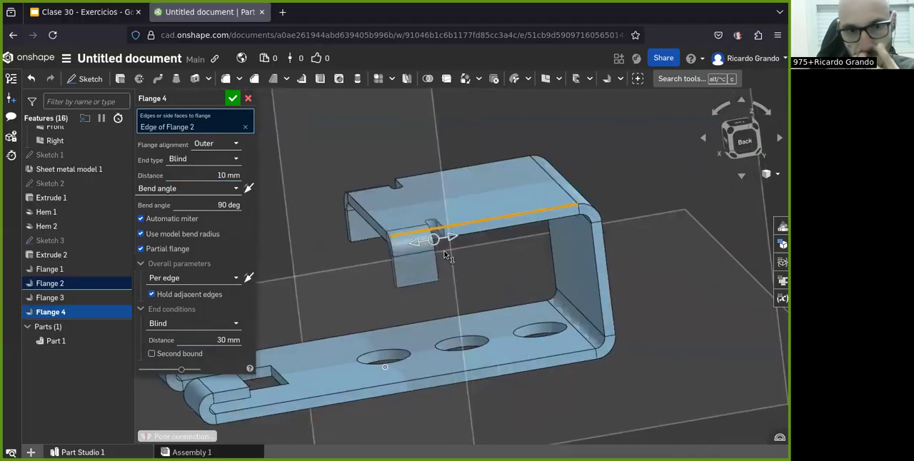
Step: Compare the second tab's shape, width and position with the side and isometric views in the exercise drawing
key("ctrl+Page_Up")
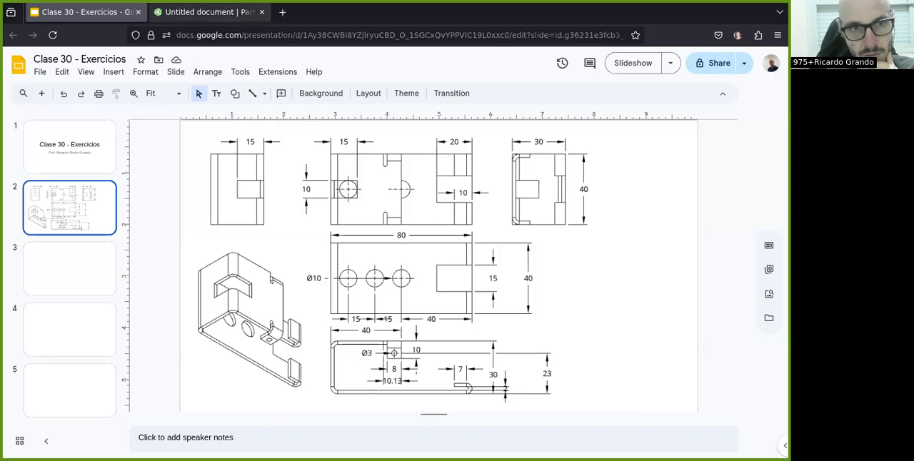
left_click(182, 13)
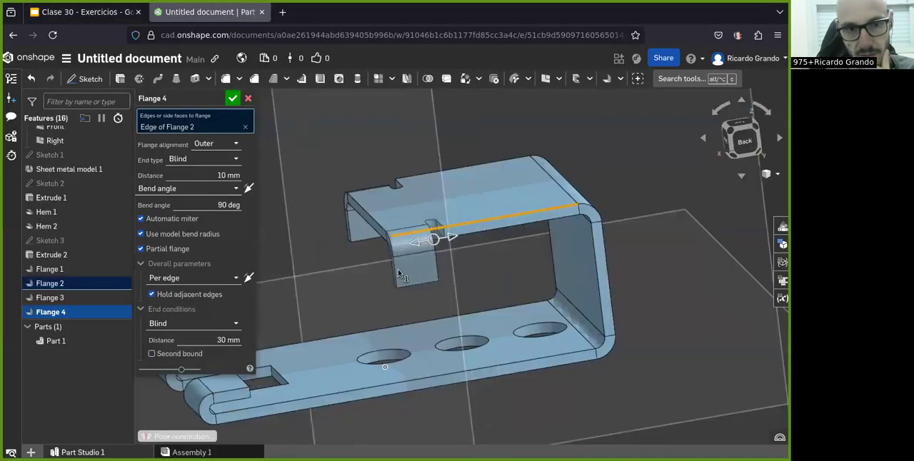
right_click_drag(441, 267, 427, 222)
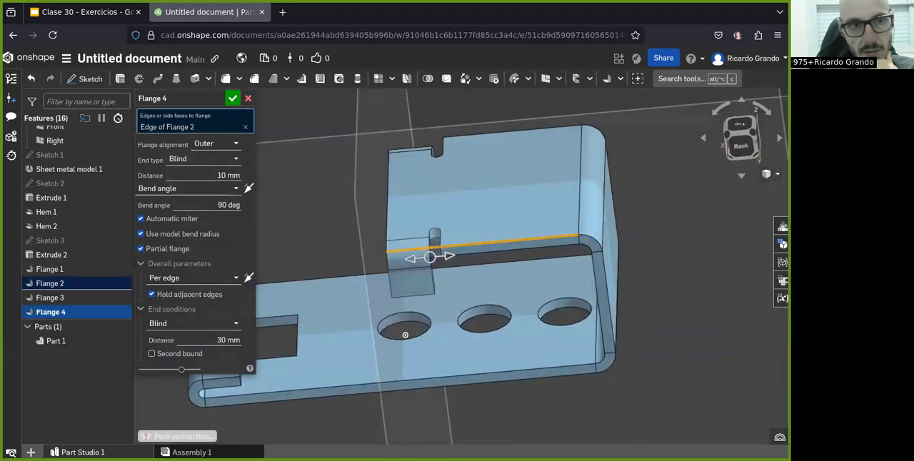
left_click(82, 12)
left_click(171, 13)
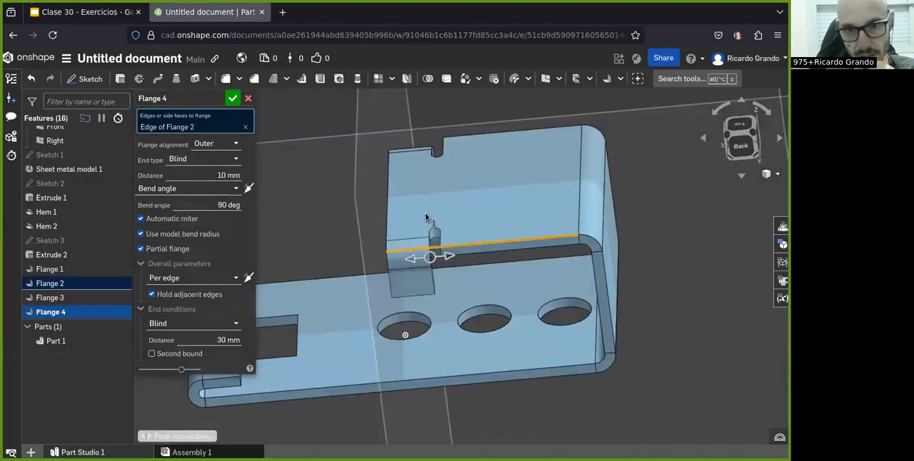
left_click(85, 14)
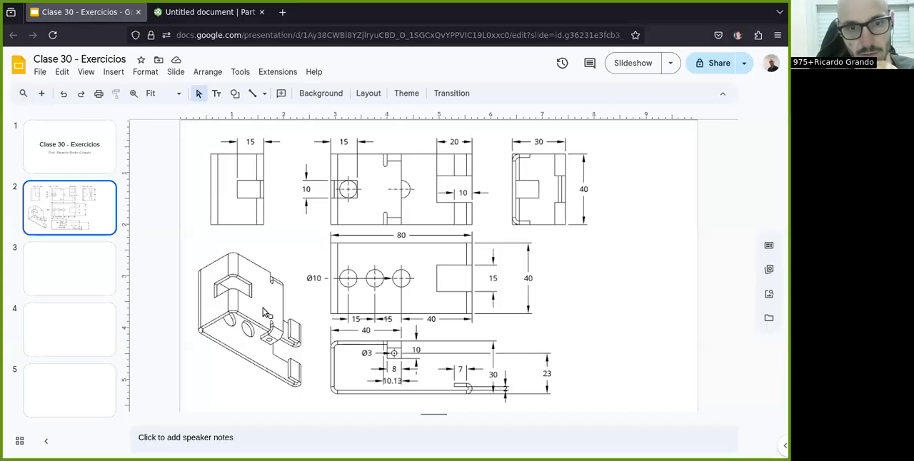
left_click(211, 12)
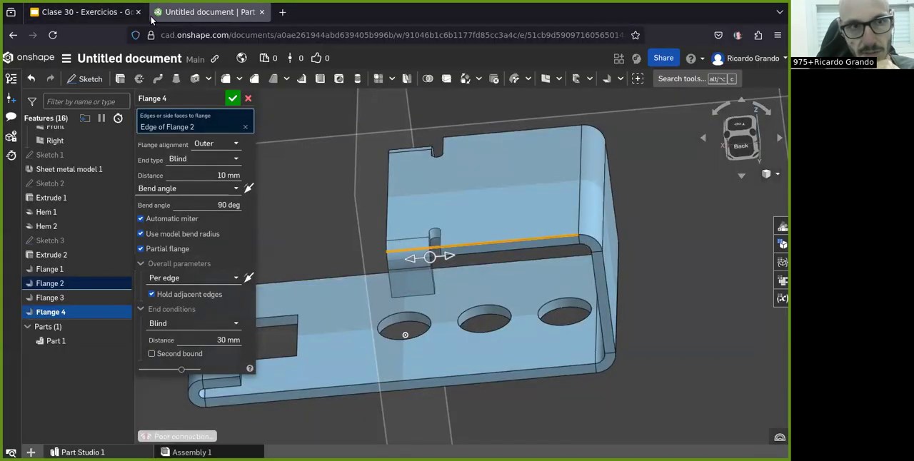
left_click(85, 12)
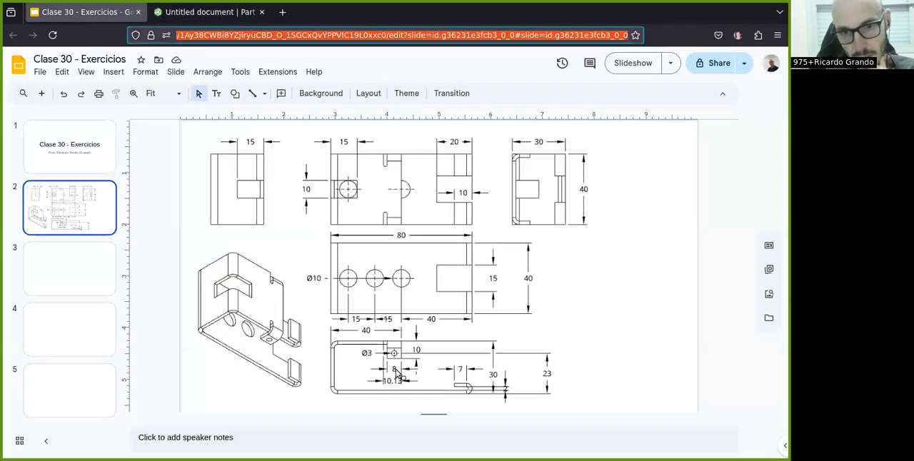
left_click(182, 12)
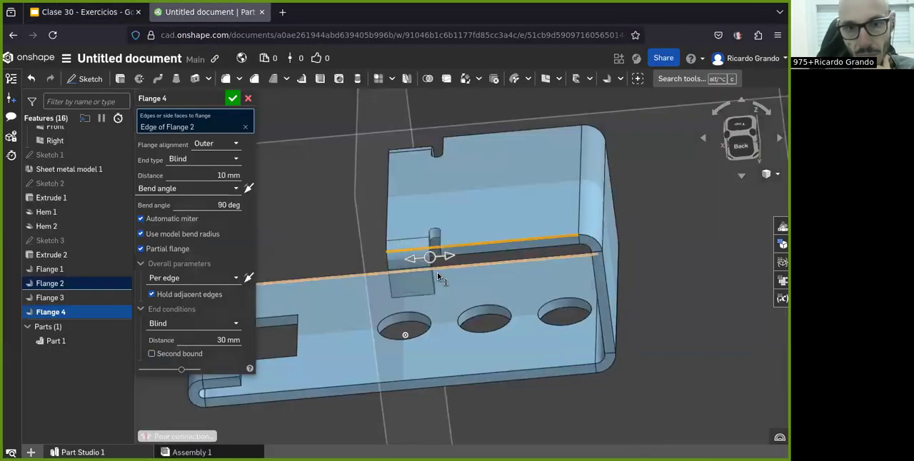
Step: Accept the second partial flange and check the bracket with both tabs against the exercise drawing
left_click(232, 98)
right_click_drag(337, 325, 695, 162)
left_click(737, 142)
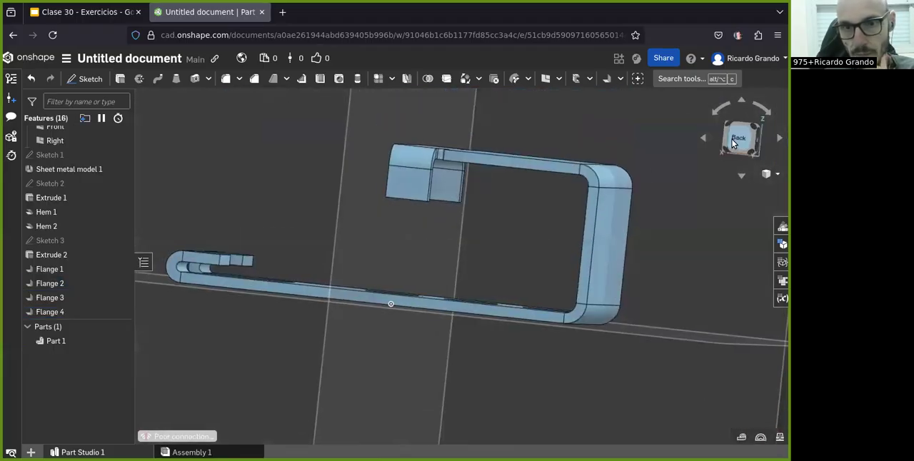
scroll(524, 177, "up", 4)
right_click_drag(437, 214, 457, 253)
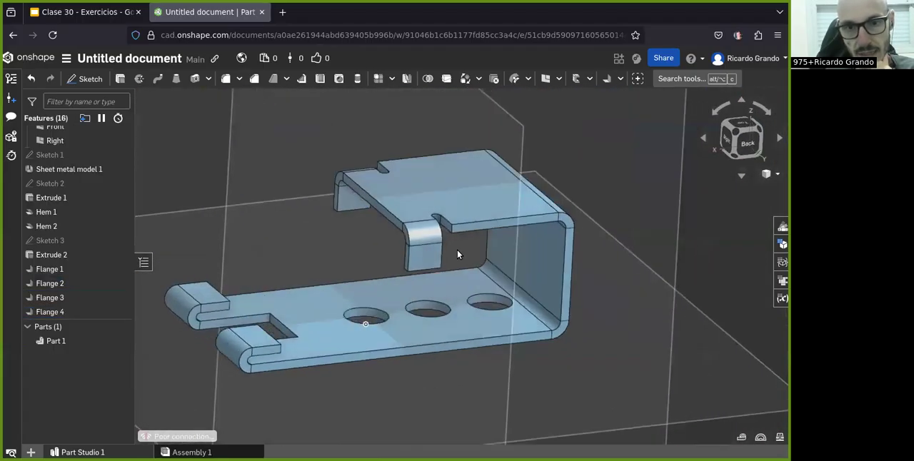
left_click(78, 13)
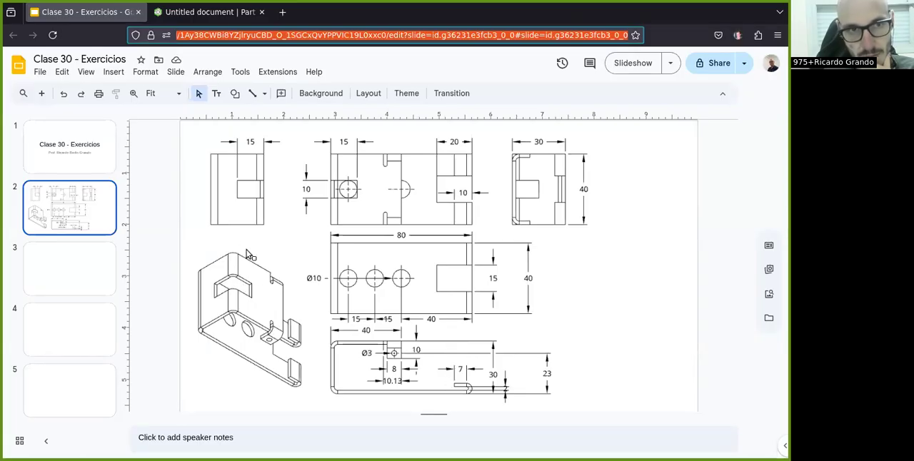
left_click(205, 12)
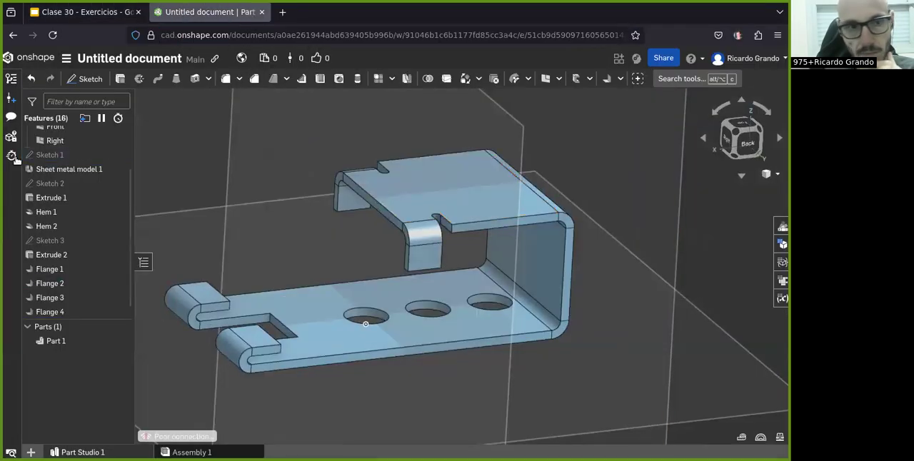
Step: Start a new sketch on the Top plane, seen from above
left_click(745, 133)
left_click(745, 129)
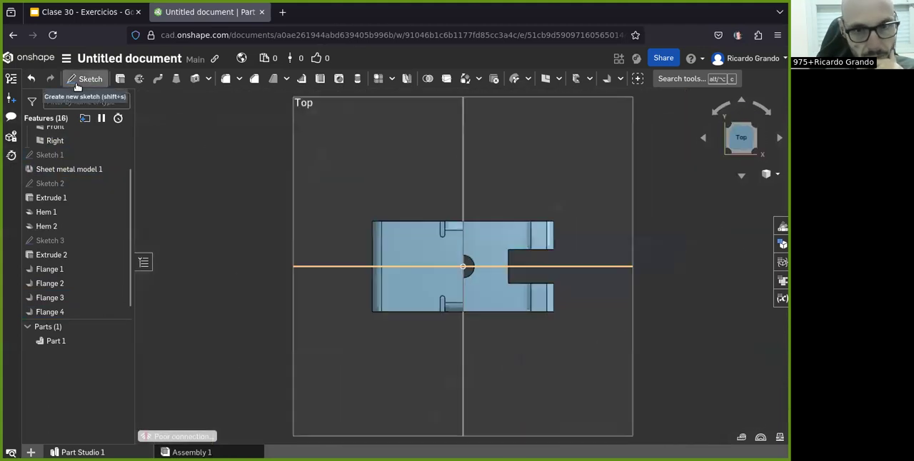
left_click(86, 78)
left_click(352, 223)
Step: Draw a centre-point rectangle about 22 by 8 mm across the upper flange's bend, centred on the Front plane
left_click(140, 78)
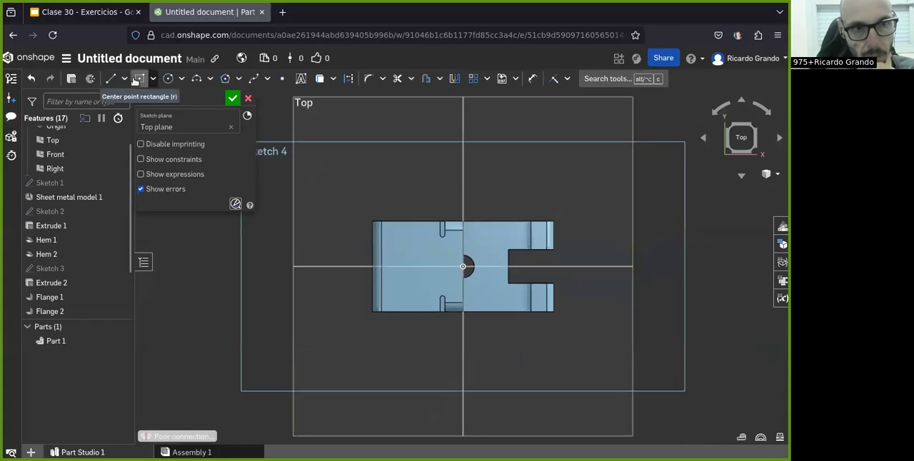
scroll(426, 292, "up", 2)
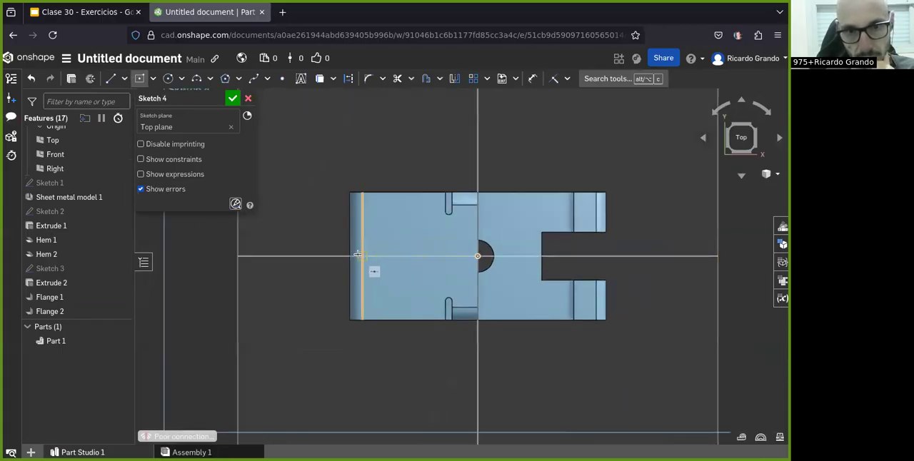
left_click(355, 257)
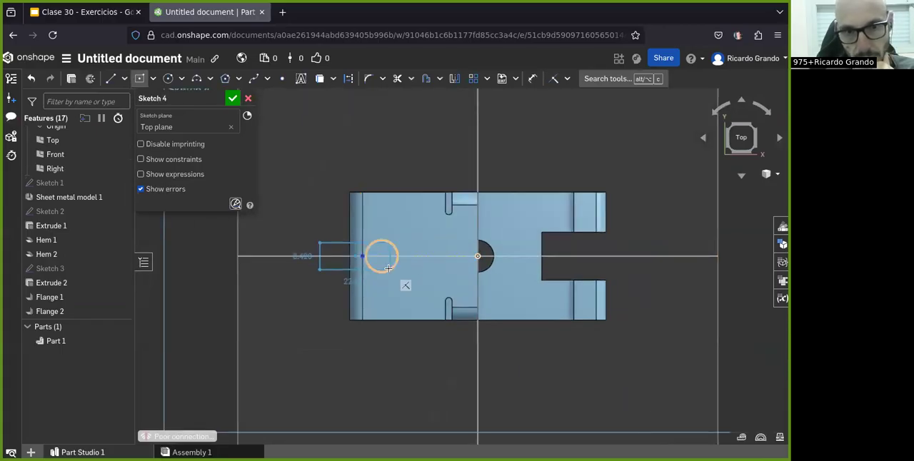
left_click(390, 269)
Step: Dimension the rectangle's length along the flange as 15 mm, as given in the exercise drawing
left_click(532, 79)
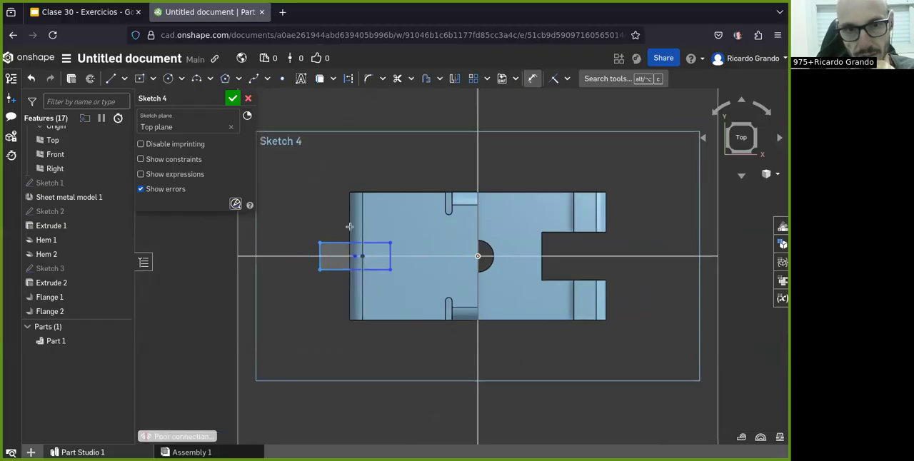
left_click(371, 269)
left_click(375, 357)
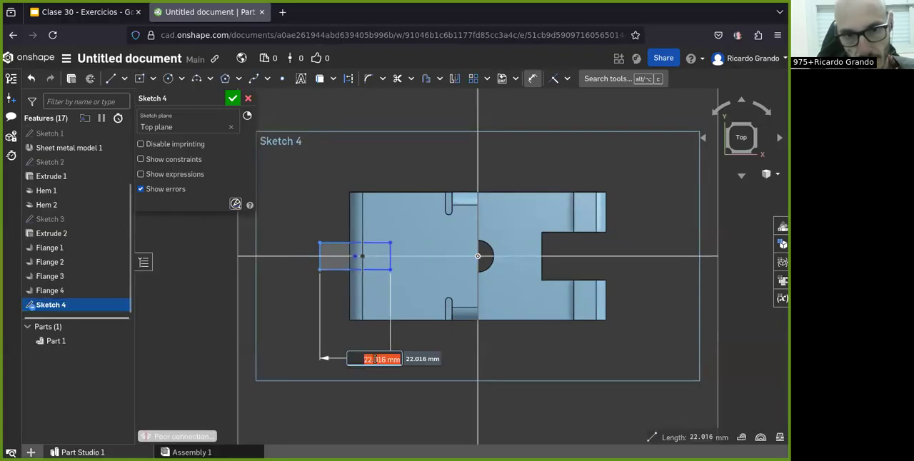
left_click(85, 11)
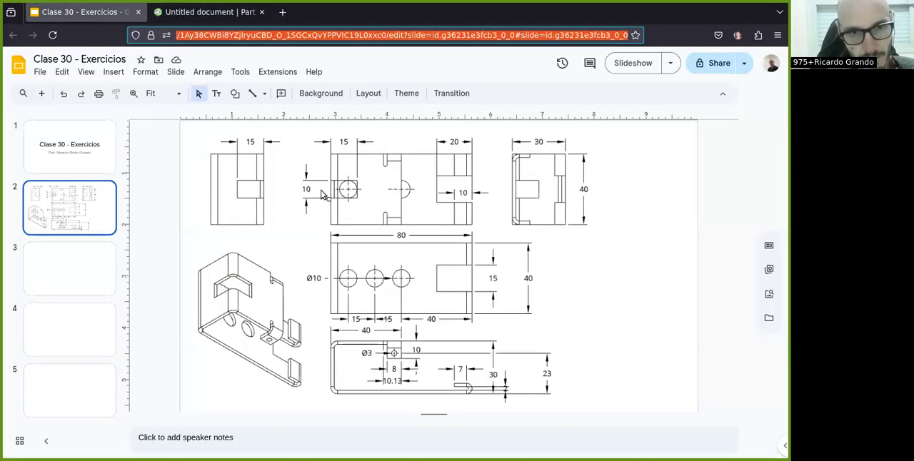
left_click(206, 12)
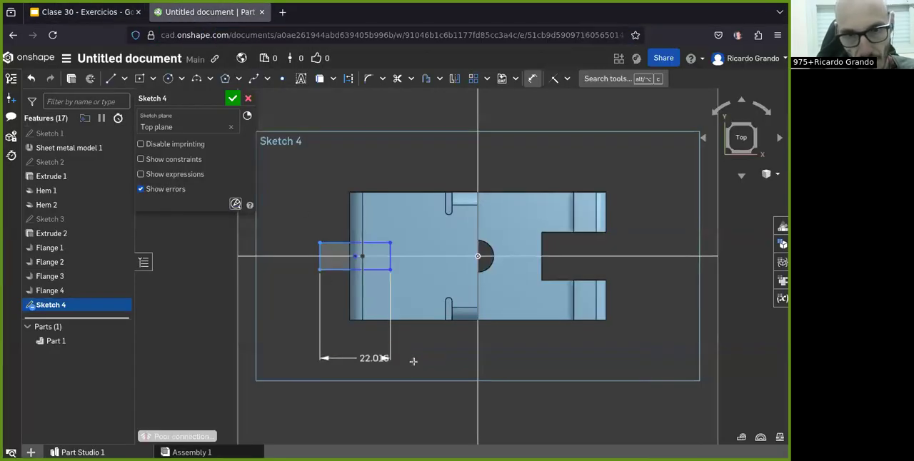
type("15")
key("Return")
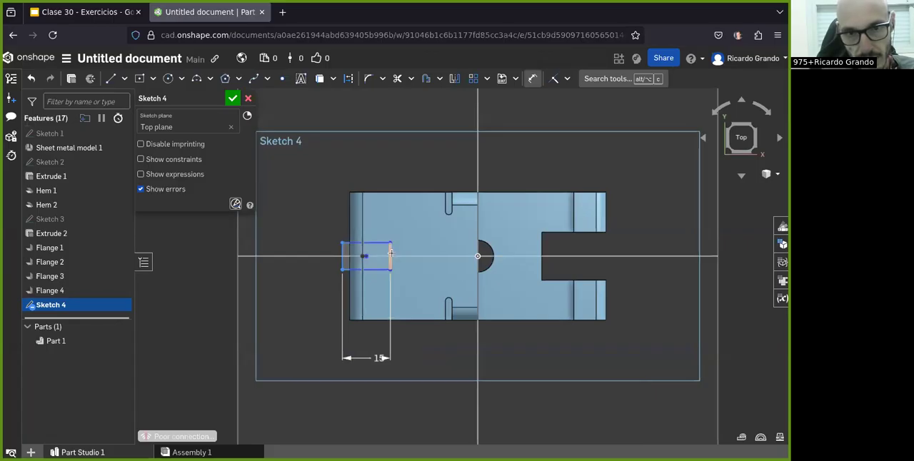
Step: Check the cutout in the exercise drawing and dimension the rectangle's height as 10 mm
left_click(82, 12)
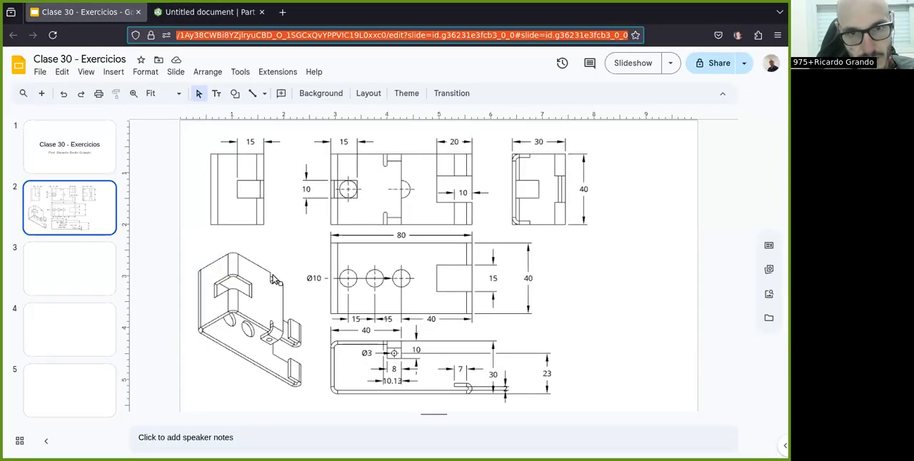
left_click(206, 12)
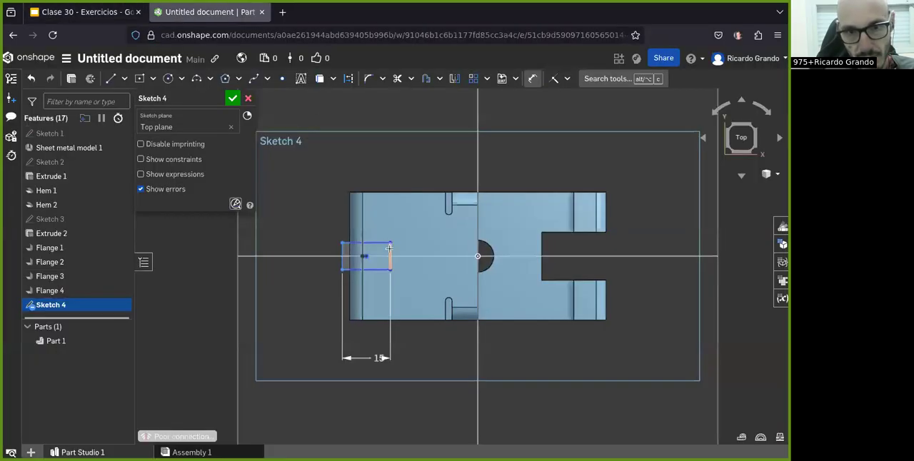
left_click(445, 250)
type("1")
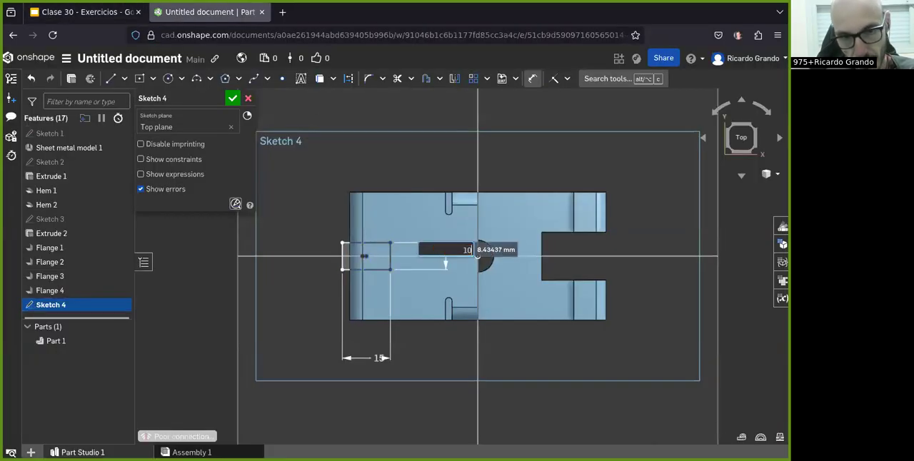
type("0")
key("Return")
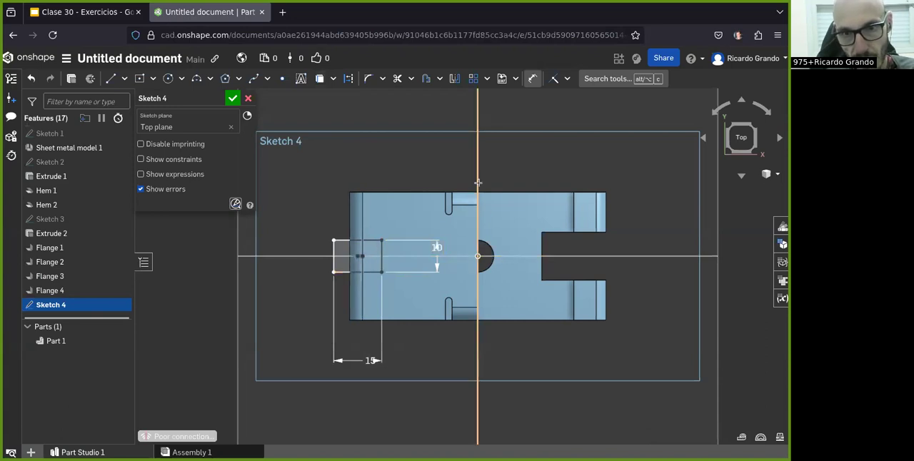
Step: Try a 40 mm dimension from the rectangle's outer edge to the Right plane, and undo it along with the 10 mm height
left_click(478, 227)
left_click(333, 255)
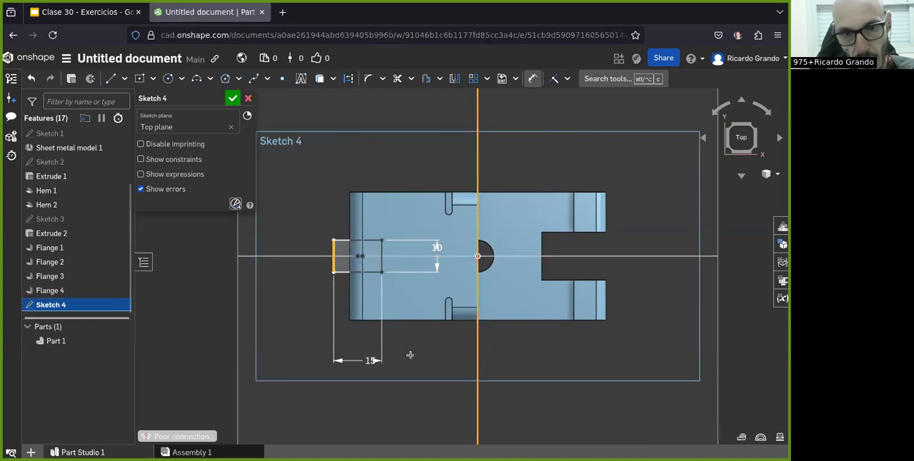
left_click(439, 424)
type("40")
key("Return")
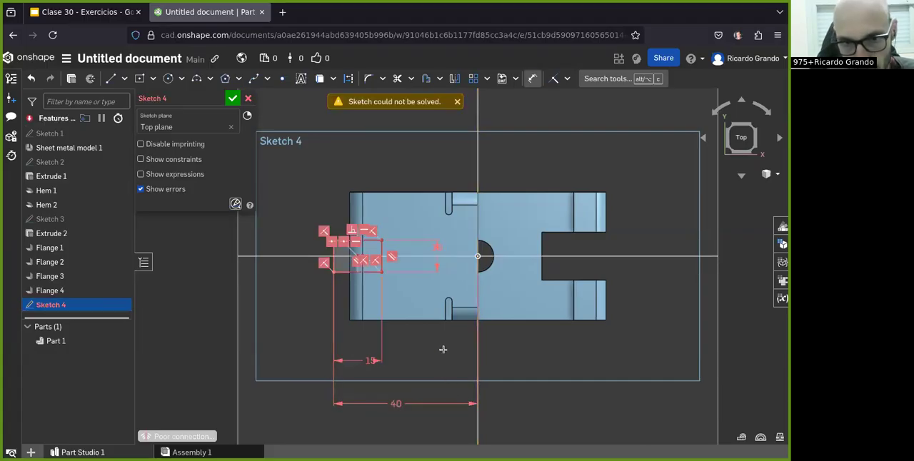
key("Escape")
key("ctrl+z")
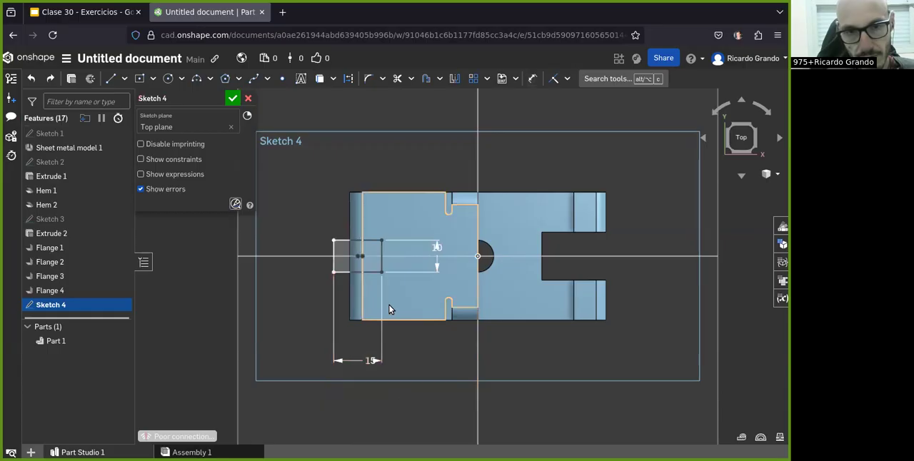
key("ctrl+z")
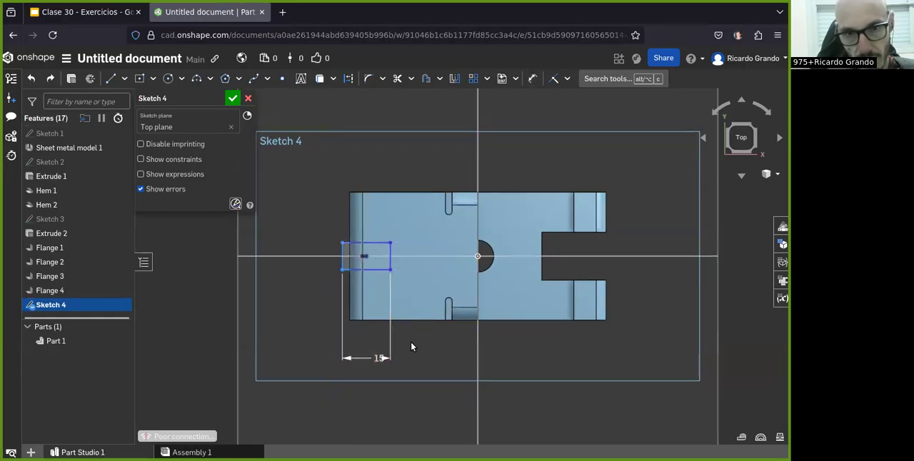
Step: Dimension the distance from the rectangle's outer edge to the upper flange's free edge as 40 mm
left_click(534, 80)
left_click(343, 252)
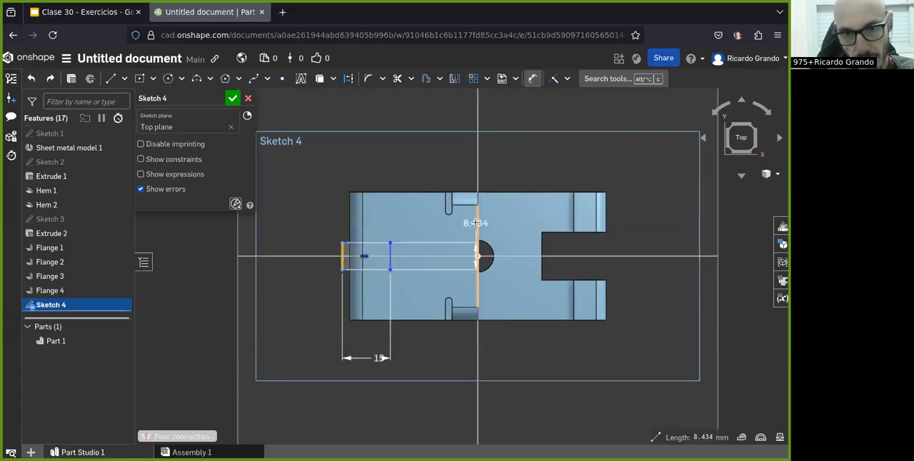
left_click(533, 79)
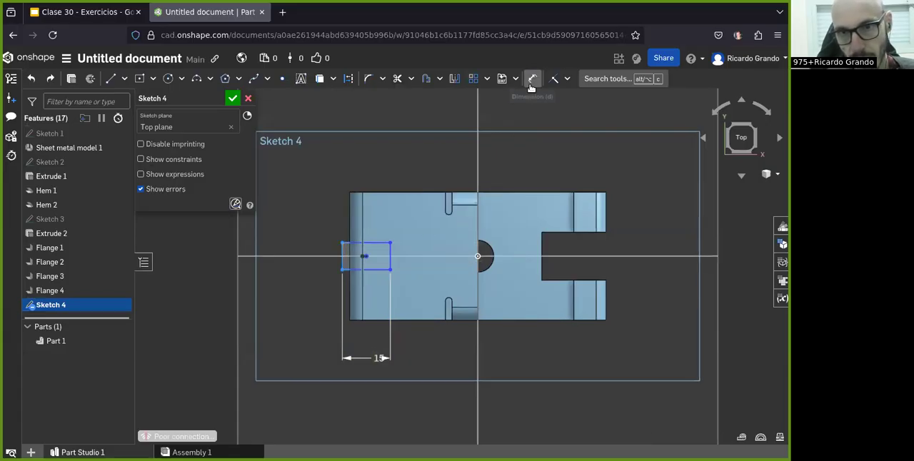
left_click(477, 236)
left_click(343, 255)
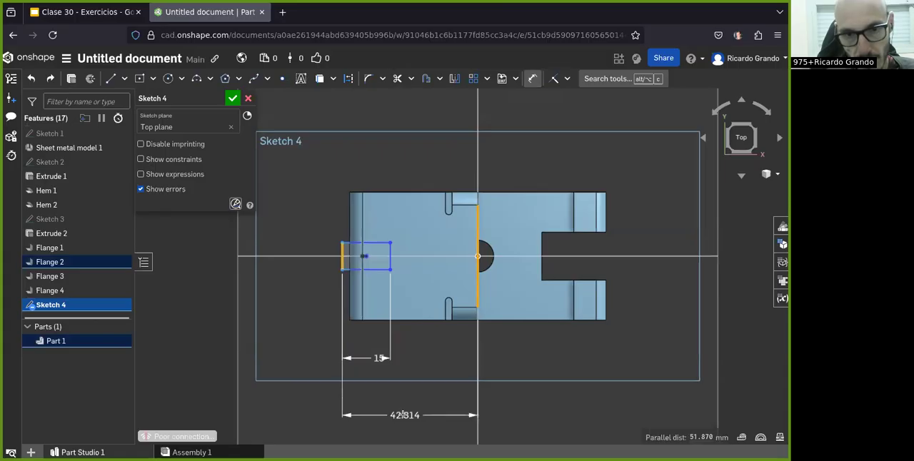
left_click(403, 415)
type("40")
key("Return")
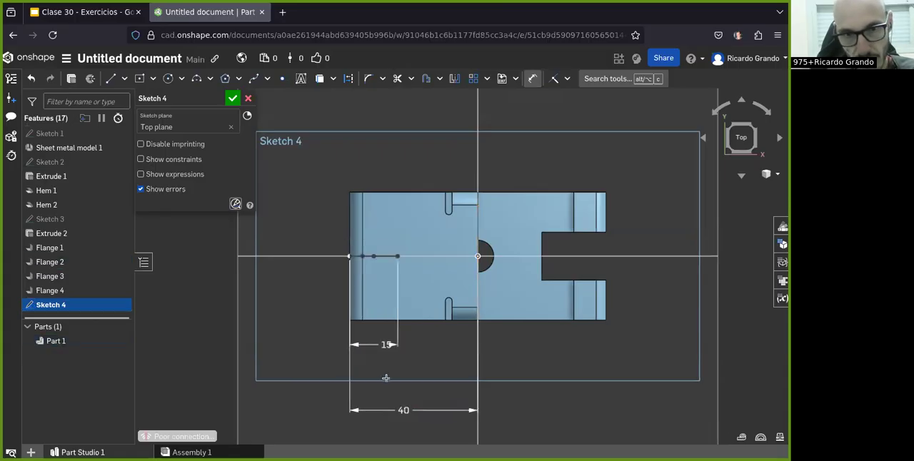
Step: Undo the 40 mm and 15 mm dimensions and the rectangle itself
scroll(389, 351, "up", 2)
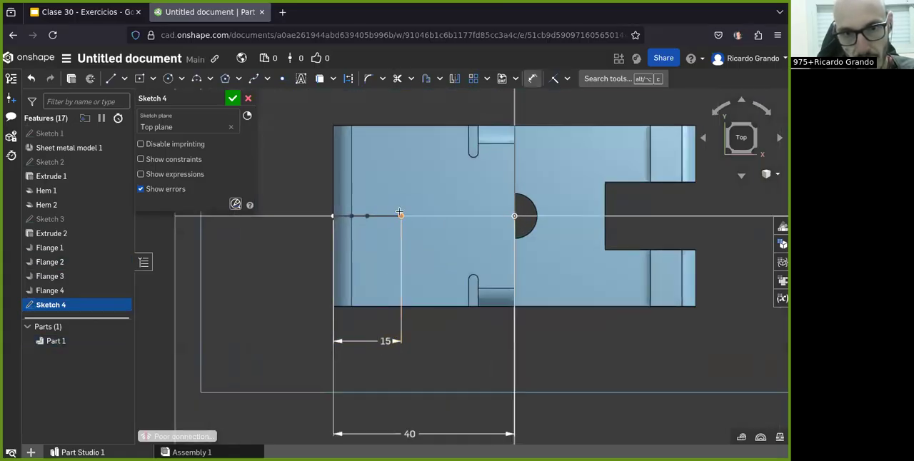
scroll(413, 372, "down", 1)
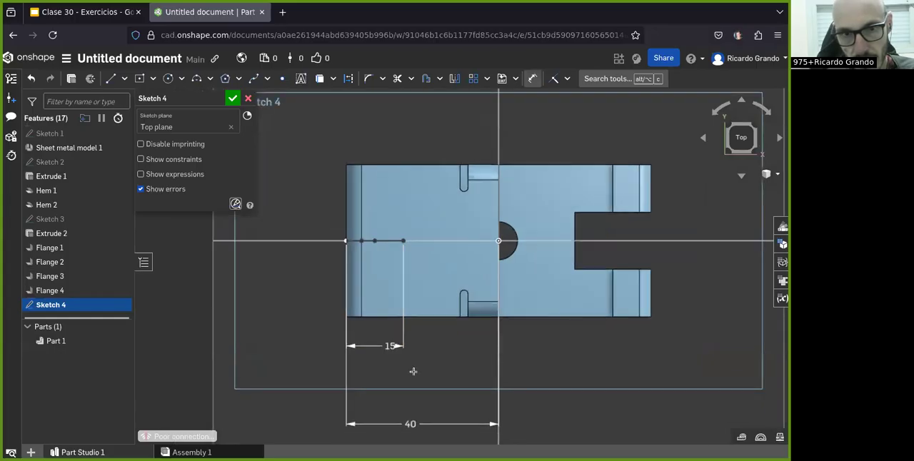
key("ctrl+z")
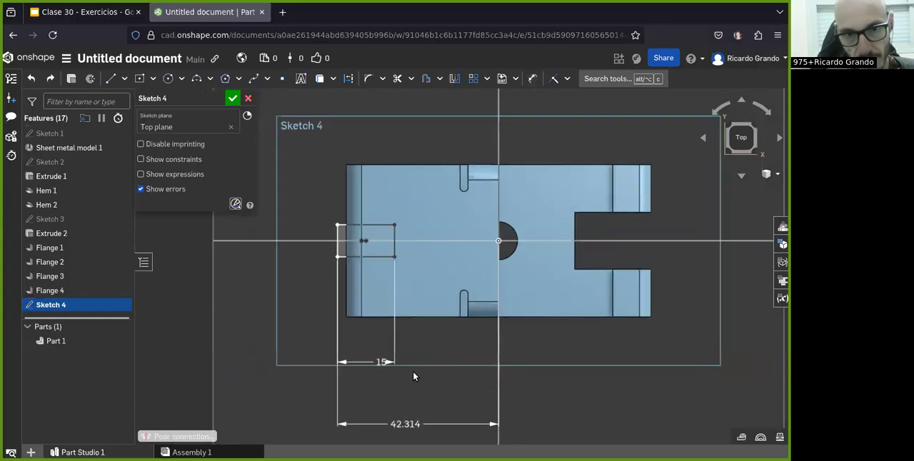
key("ctrl+z")
key("ctrl+z")
key("ctrl+z")
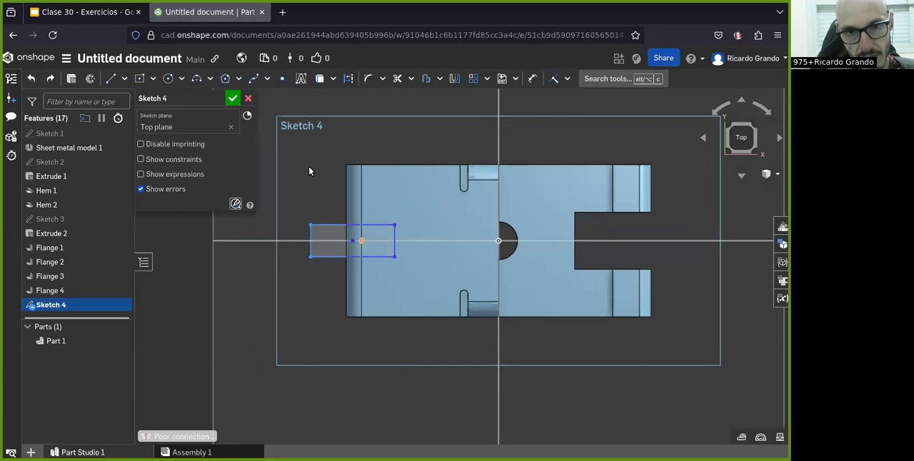
key("ctrl+z")
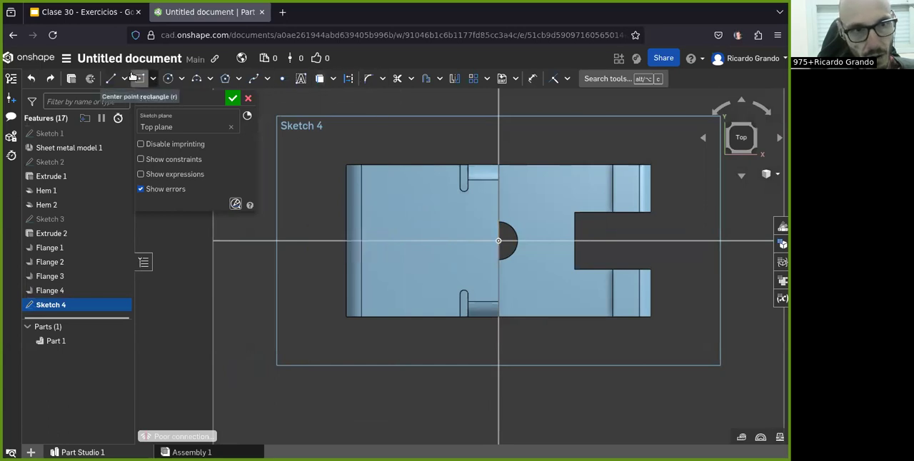
Step: Draw a centre-point rectangle about 21 by 15 mm on the upper flange, centred on the Front plane, and start dimensioning it
left_click(133, 79)
left_click(415, 240)
left_click(377, 269)
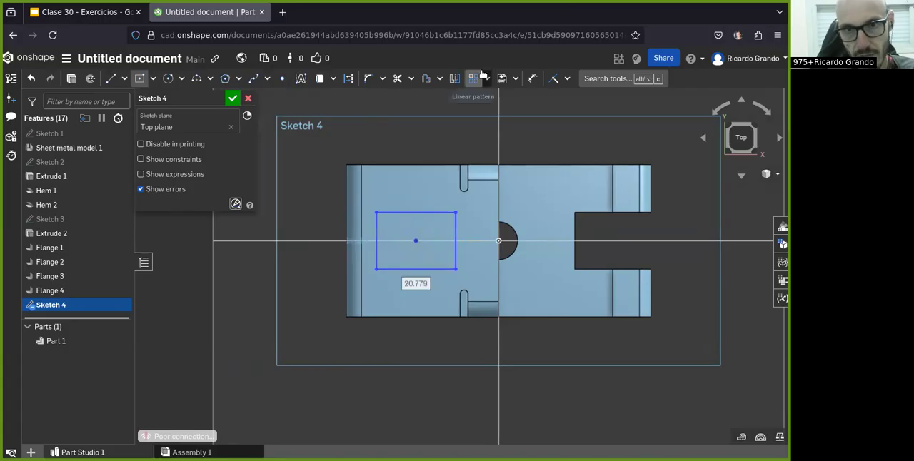
left_click(531, 82)
left_click(377, 236)
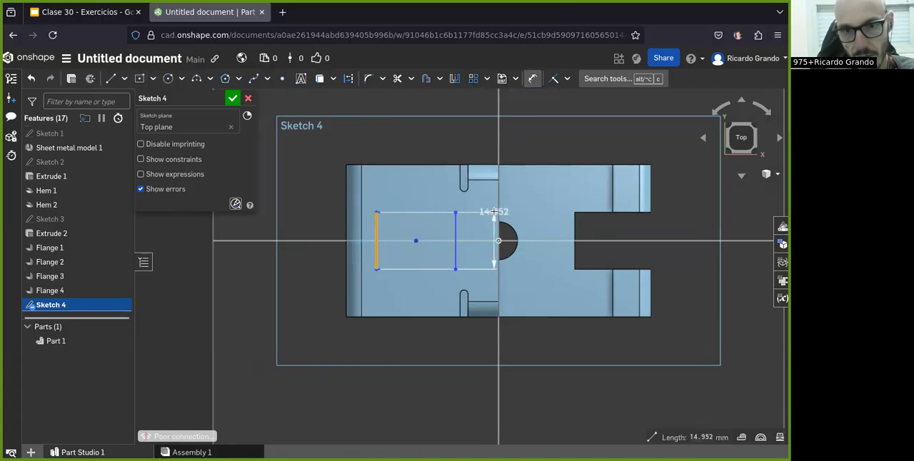
left_click(300, 241)
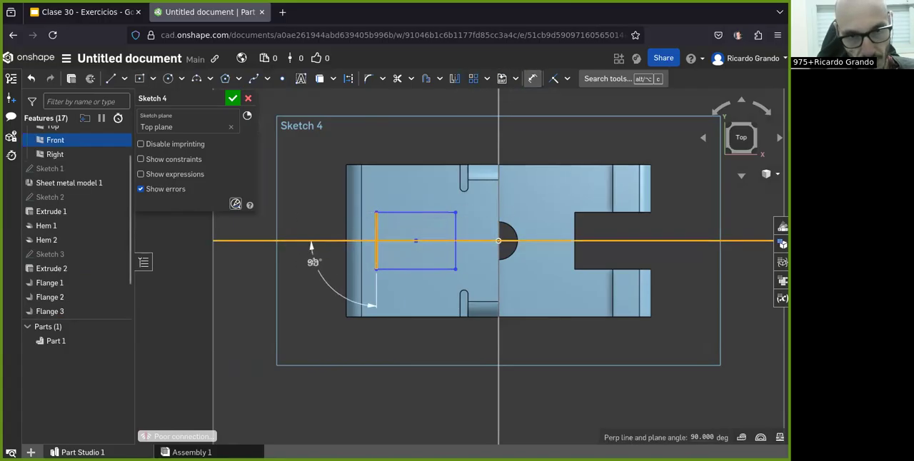
key("Escape")
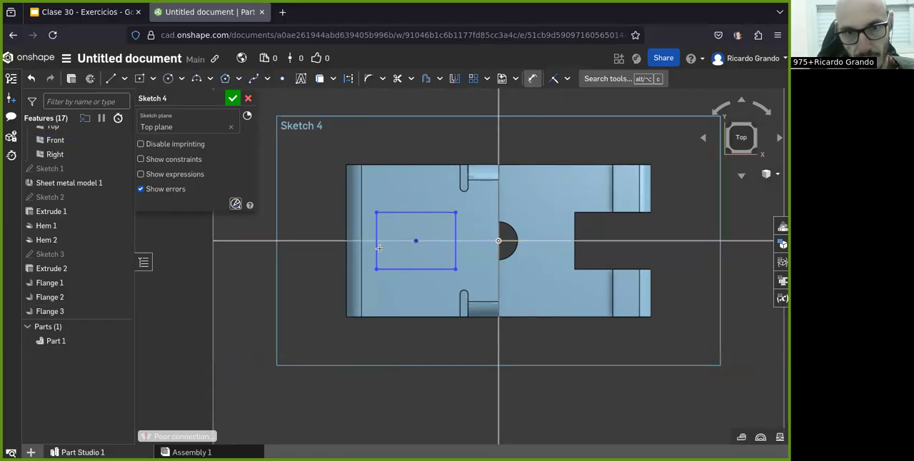
Step: Dimension the rectangle as 10 mm high and 15 mm long
left_click(376, 247)
left_click(310, 272)
type("1")
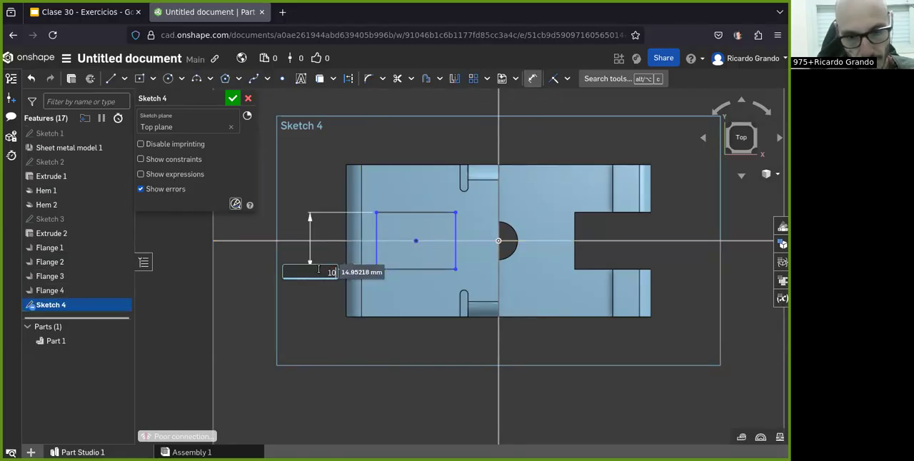
type("0")
key("Return")
left_click(436, 262)
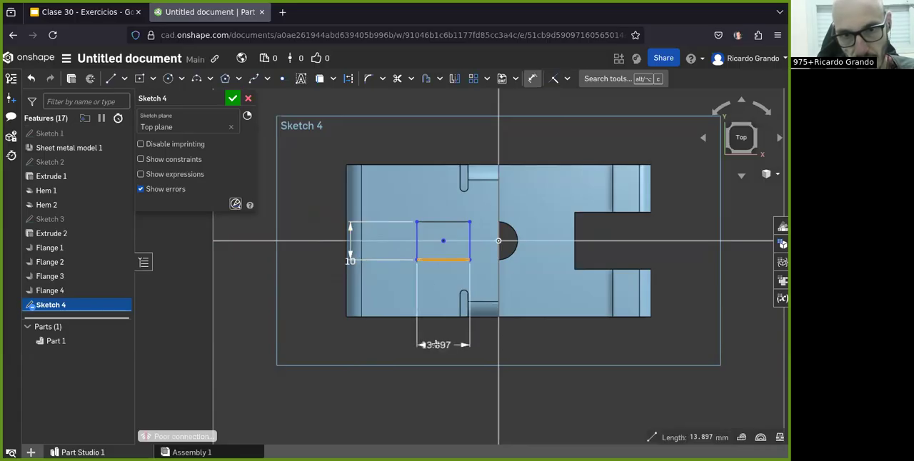
left_click(458, 340)
type("15")
key("Return")
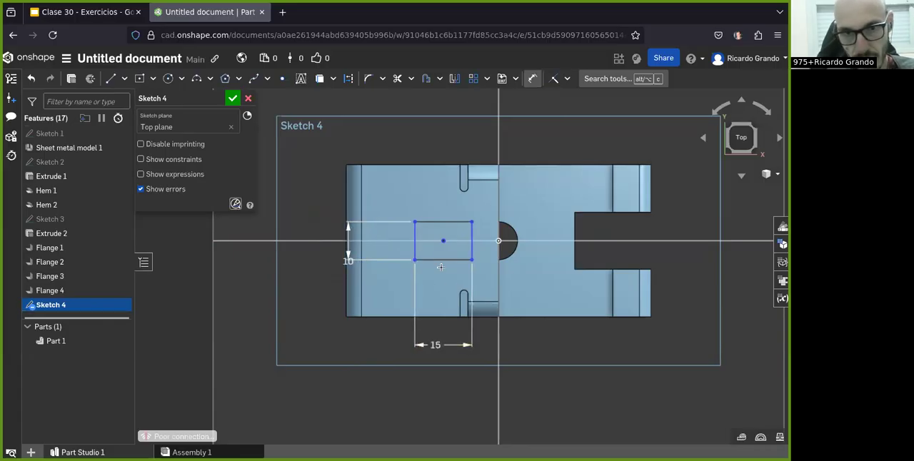
Step: Place the rectangle's outer edge 40 mm from the upper flange's free edge
left_click(499, 207)
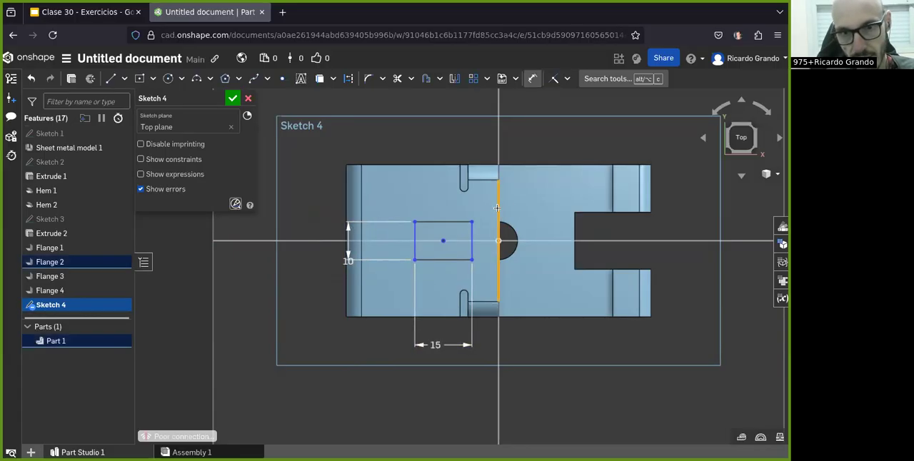
left_click(440, 405)
type("20")
key("Return")
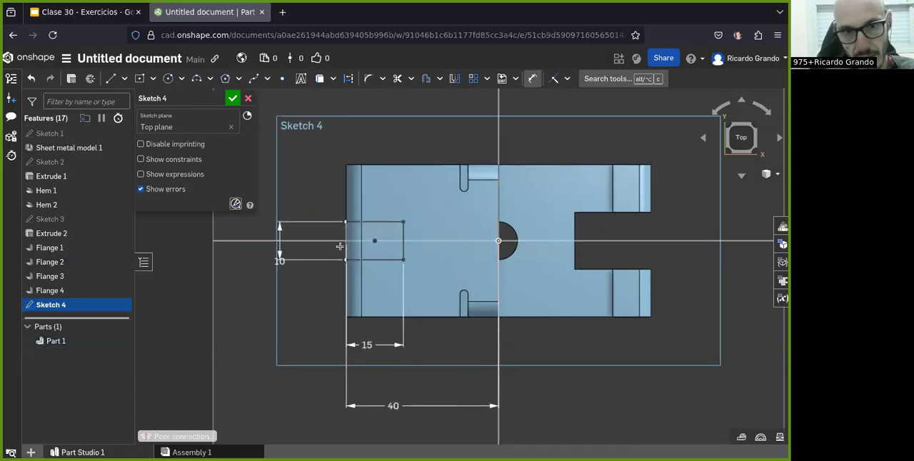
Step: Finish the rectangle sketch and check the cutout and bracket height in the exercise drawing
left_click(233, 98)
mouse_move(347, 317)
right_mouse_down()
mouse_move(298, 267)
mouse_move(314, 216)
mouse_move(286, 259)
mouse_move(302, 245)
right_mouse_up()
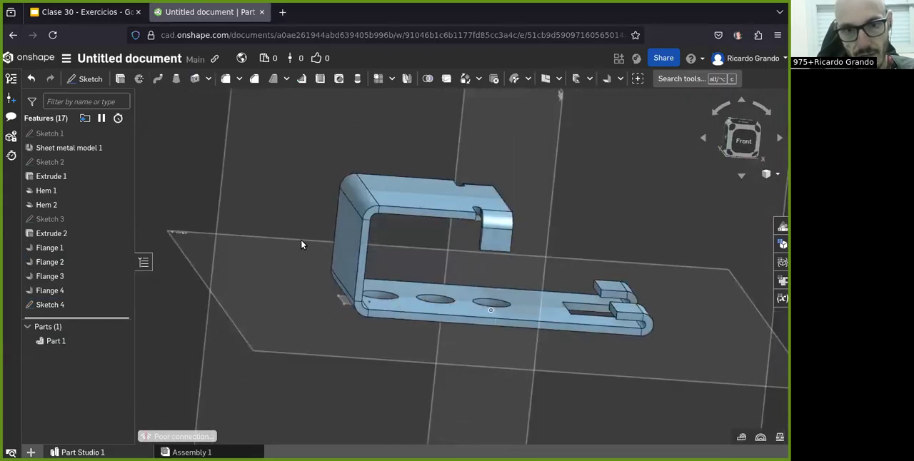
left_click(103, 13)
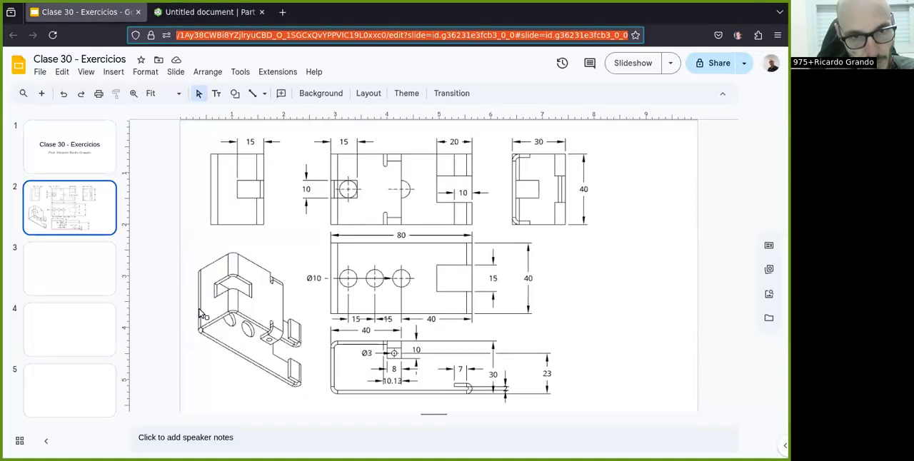
left_click(175, 14)
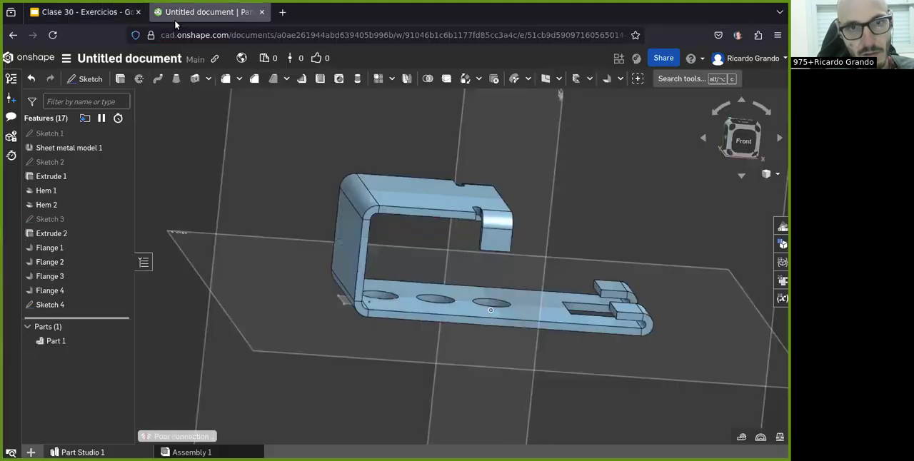
Step: Create a construction plane offset 30 mm above the Top plane
scroll(350, 336, "down", 2)
right_click_drag(359, 343, 570, 97)
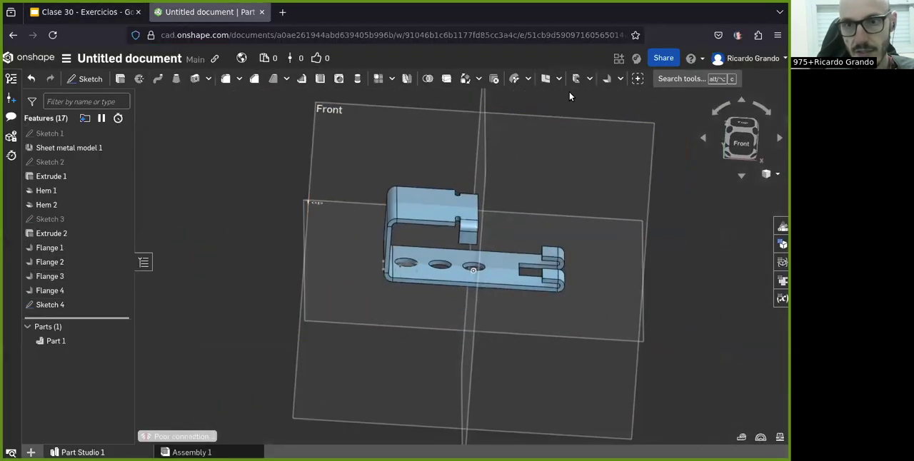
left_click(543, 85)
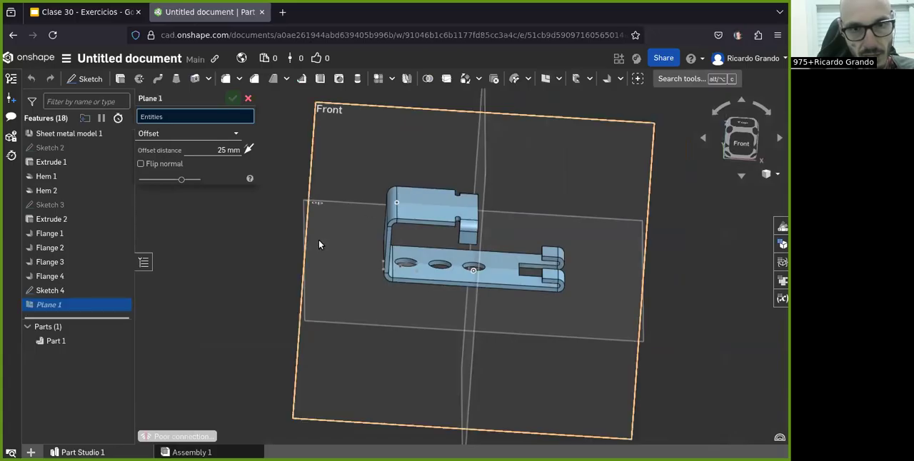
left_click(314, 316)
left_click(218, 160)
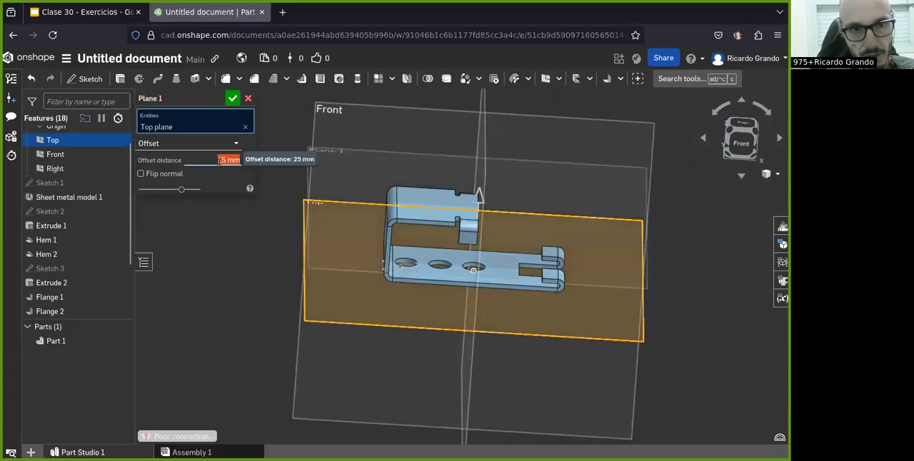
type("30")
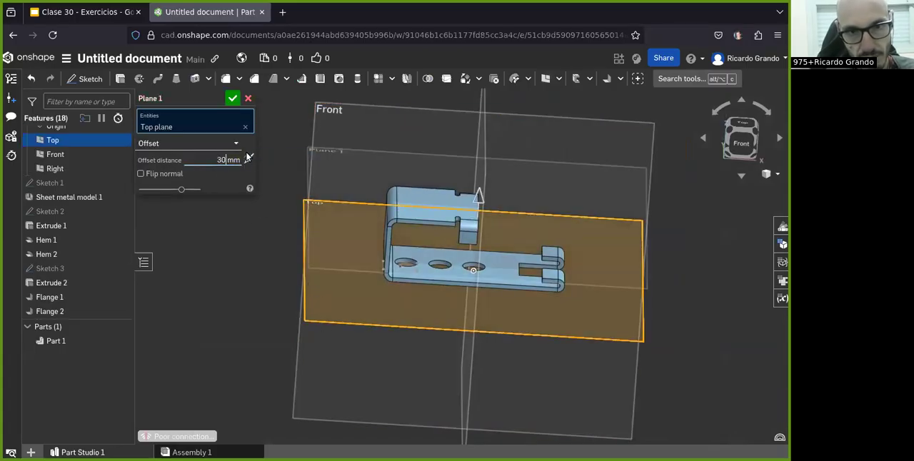
right_click_drag(292, 278, 291, 262)
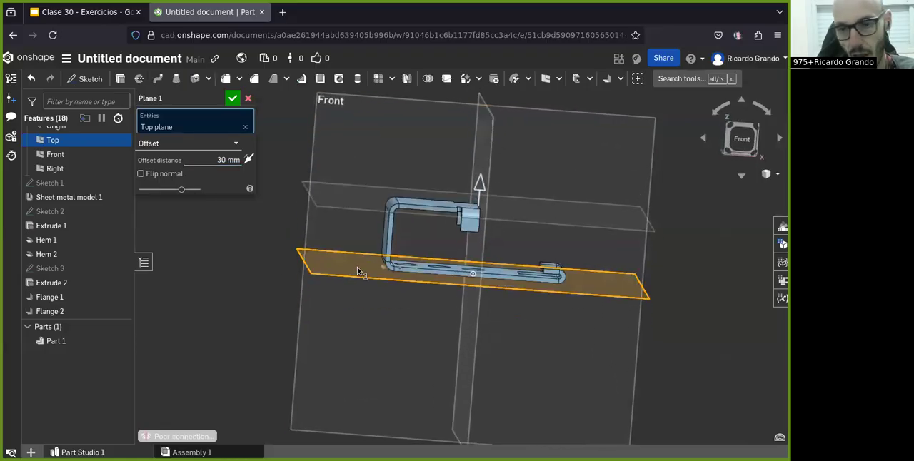
left_click(232, 98)
Step: Place the rectangle sketch after the offset plane in the feature order and reassign its sketch plane to that 30 mm offset plane
mouse_move(331, 204)
right_mouse_down()
mouse_move(349, 246)
mouse_move(341, 227)
mouse_move(333, 239)
mouse_move(346, 250)
mouse_move(352, 244)
mouse_move(335, 246)
right_mouse_up()
left_click(52, 291)
mouse_move(54, 293)
left_mouse_down()
mouse_move(57, 314)
mouse_move(53, 307)
left_mouse_up()
double_click(52, 303)
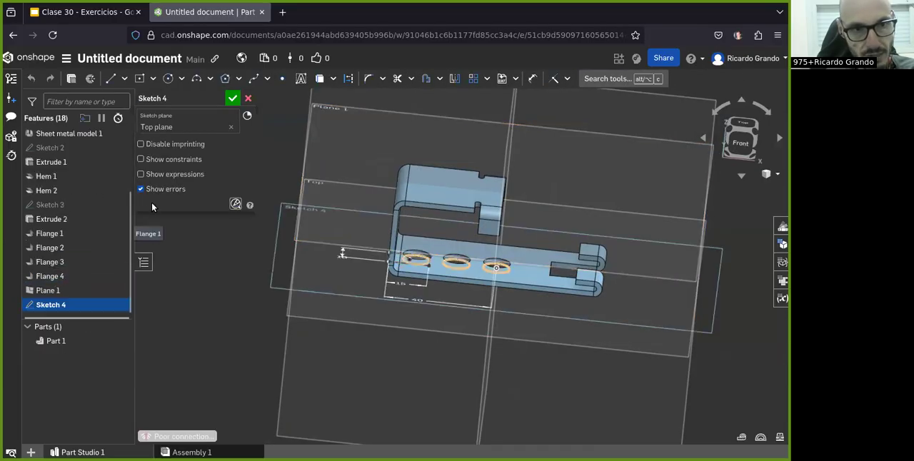
left_click(168, 123)
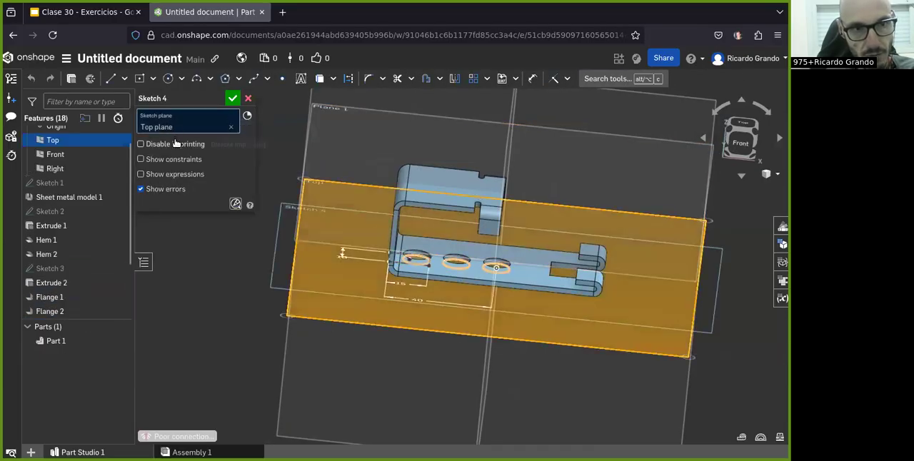
left_click(231, 130)
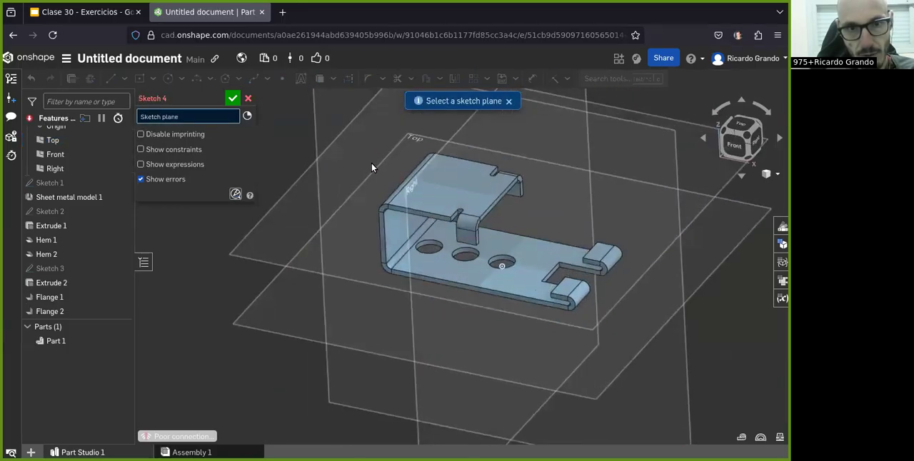
left_click(269, 231)
left_click(232, 99)
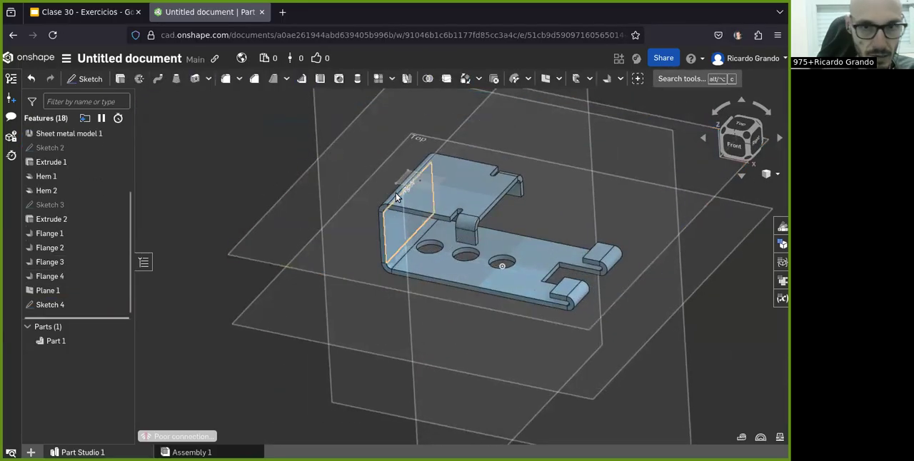
Step: Extrude the rectangle sketch as a blind removal 15 mm deep through the bend, checking the depth against the exercise drawing
right_click(405, 183)
left_click(363, 212)
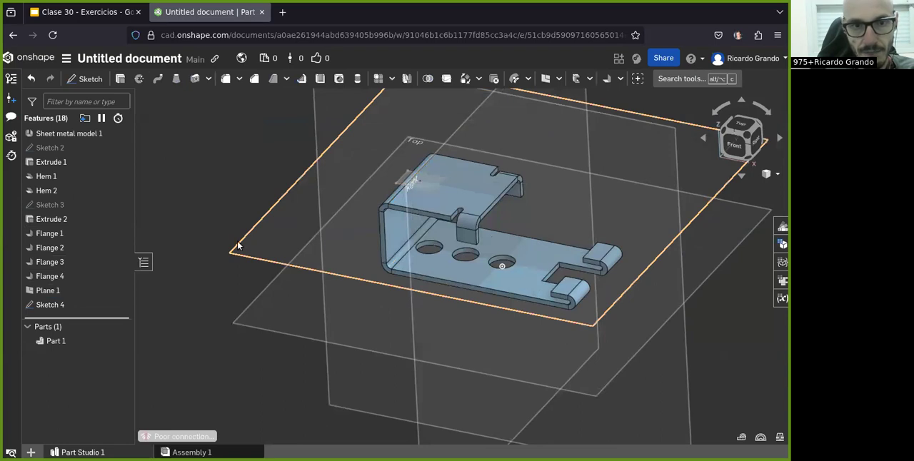
right_click_drag(238, 245, 249, 241)
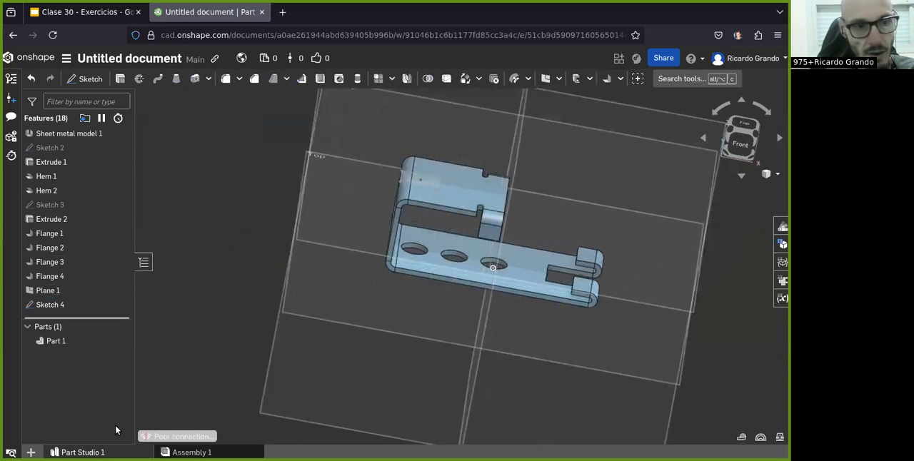
left_click(49, 305)
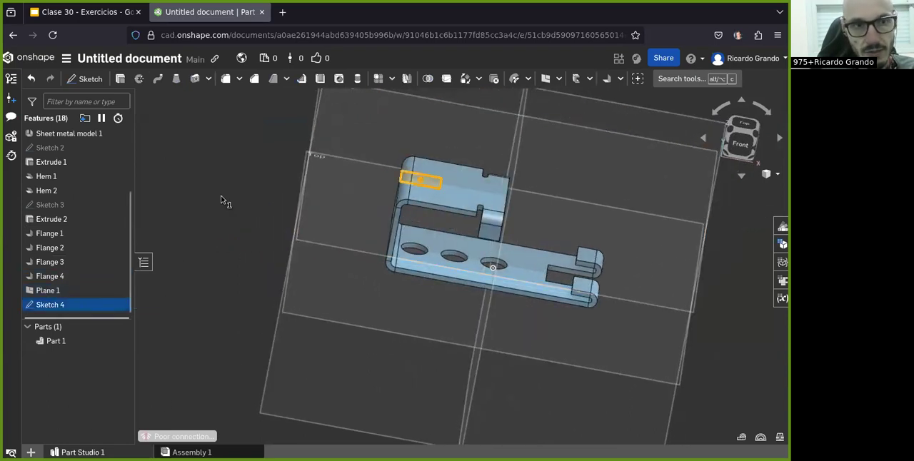
left_click(120, 79)
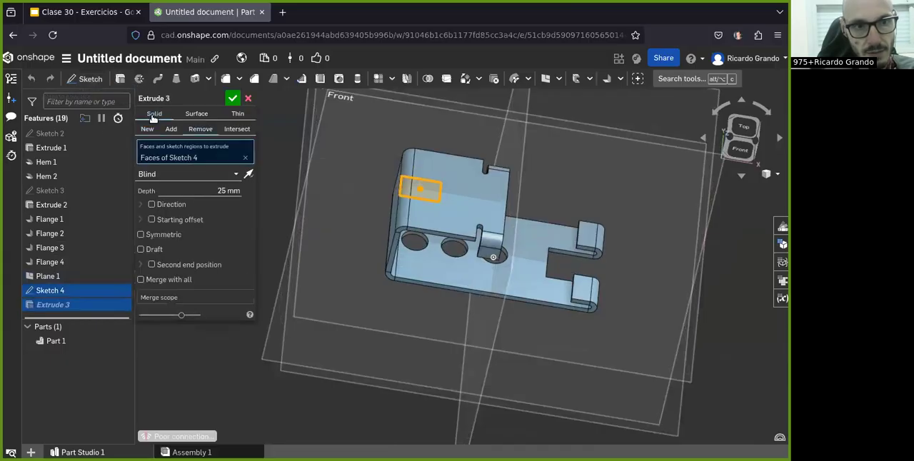
double_click(222, 190)
left_click(145, 19)
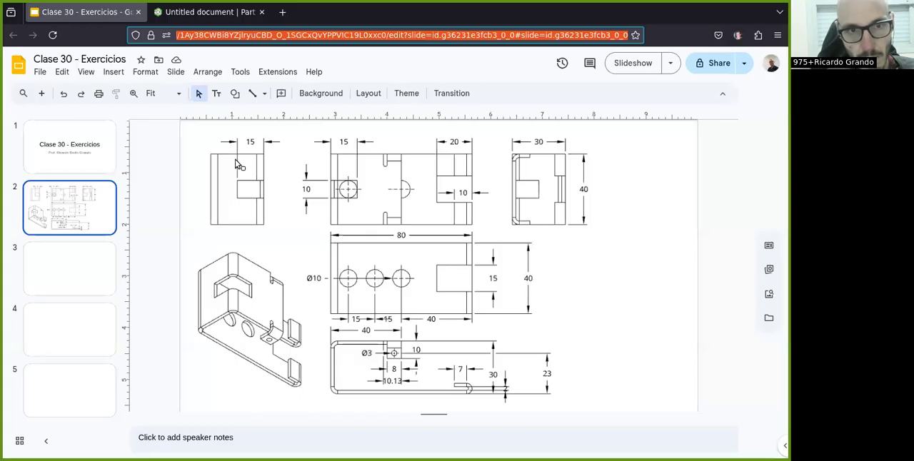
left_click(205, 12)
type("15")
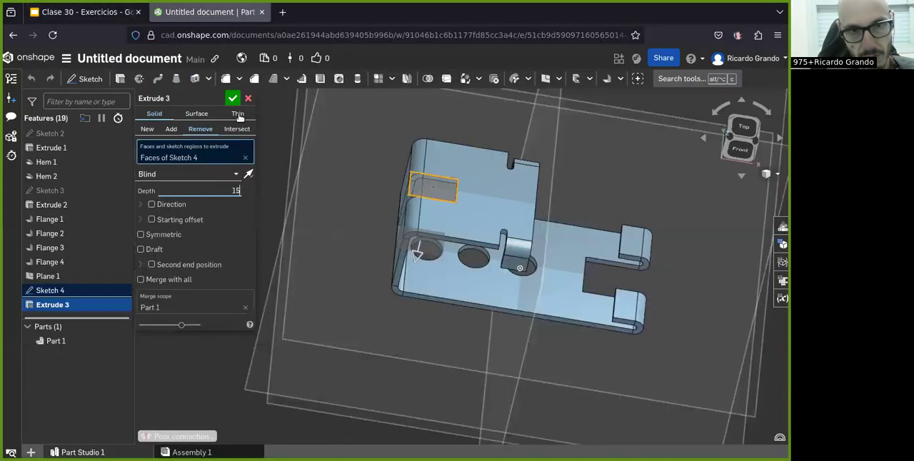
key("Return")
right_click_drag(343, 236, 385, 228)
left_click(233, 98)
right_click_drag(473, 233, 383, 184)
Step: Check the tab hole in the exercise drawing, and draw a circle over the tab in a new Front plane sketch
left_click(107, 20)
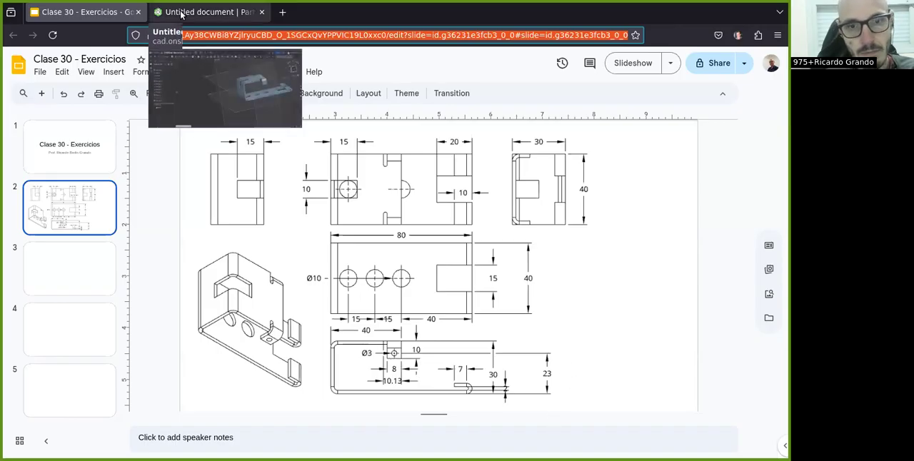
left_click(206, 12)
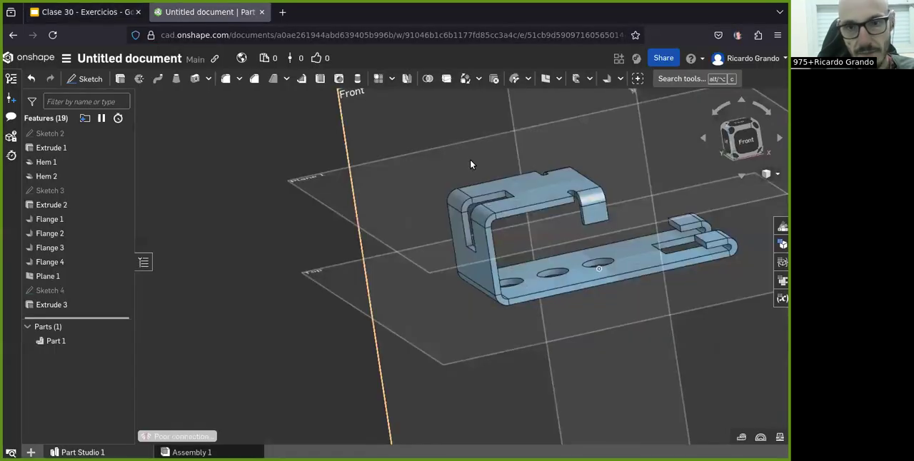
left_click(747, 141)
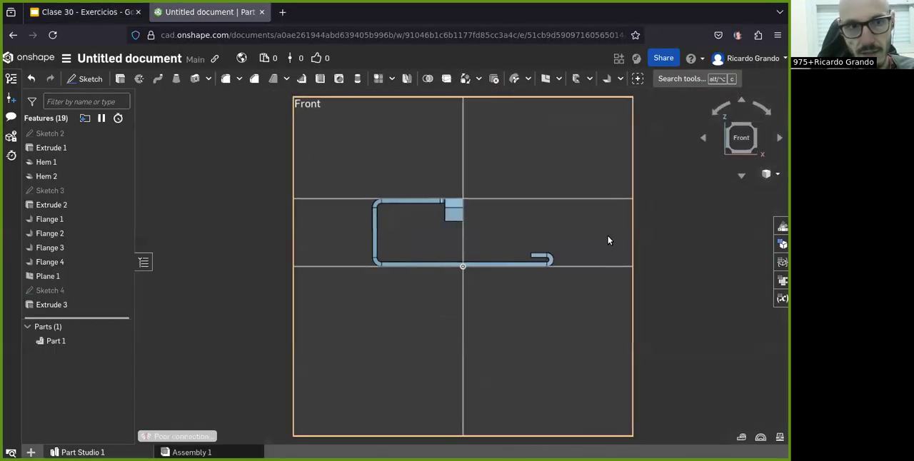
left_click(85, 78)
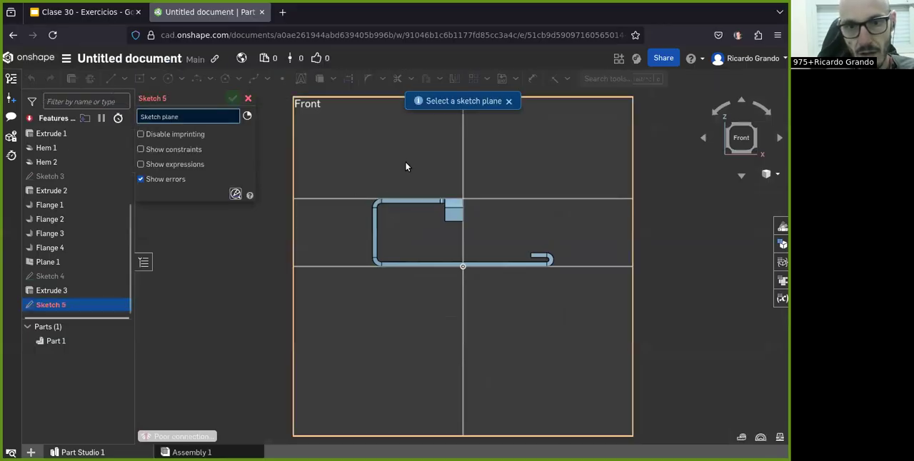
scroll(420, 164, "up", 3)
left_click(168, 79)
scroll(507, 263, "up", 3)
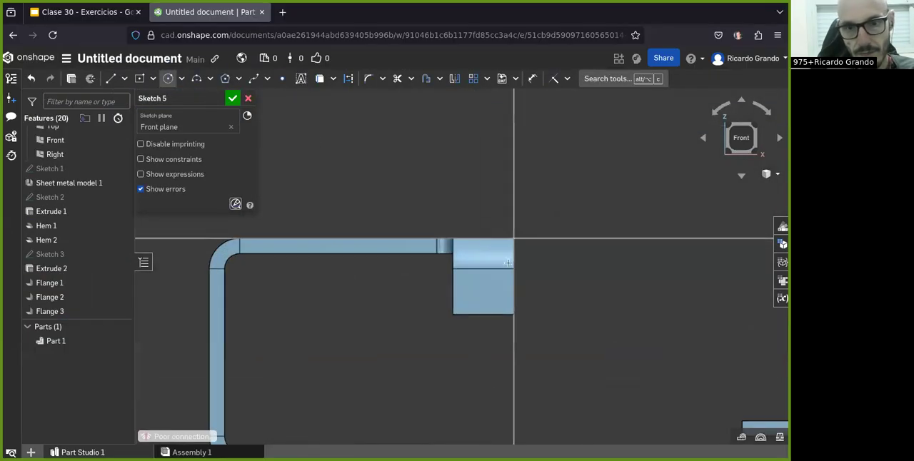
left_click(488, 301)
Step: Dimension the tab circle's diameter as 3 mm
key("d")
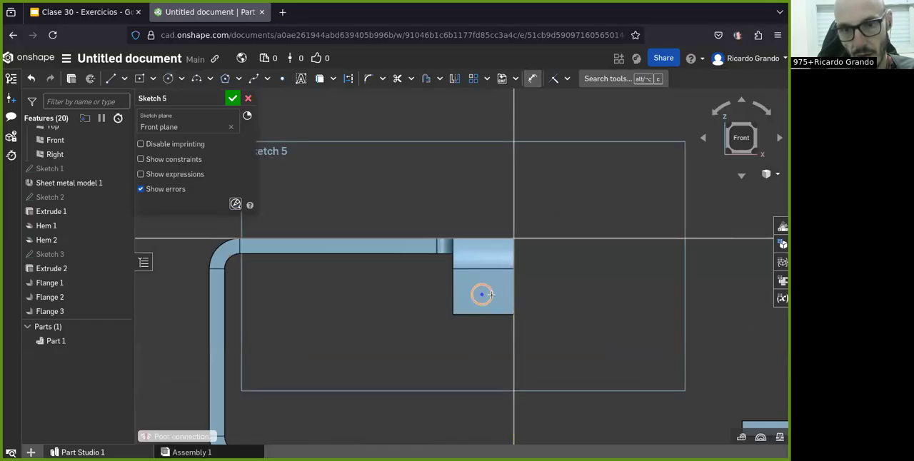
left_click(490, 294)
left_click(570, 308)
type("3")
key("Escape")
Step: Check the hole position in the exercise drawing and place the circle's centre 23 mm above the Top plane
left_click(85, 11)
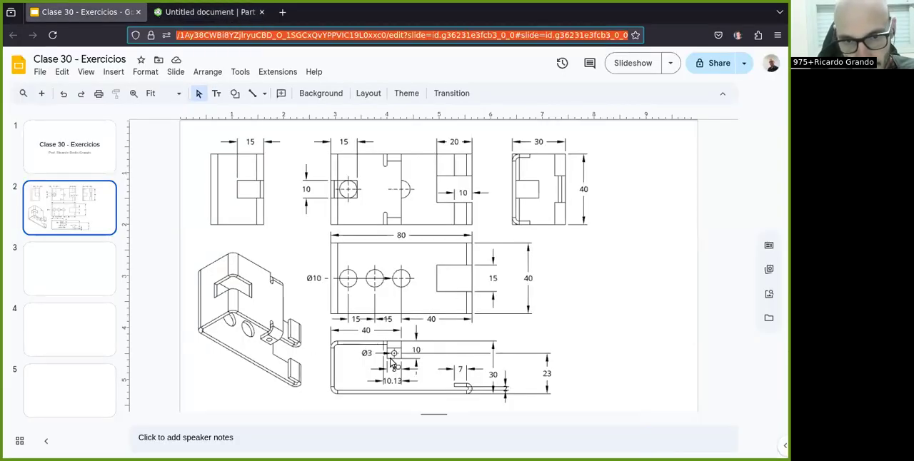
left_click(207, 11)
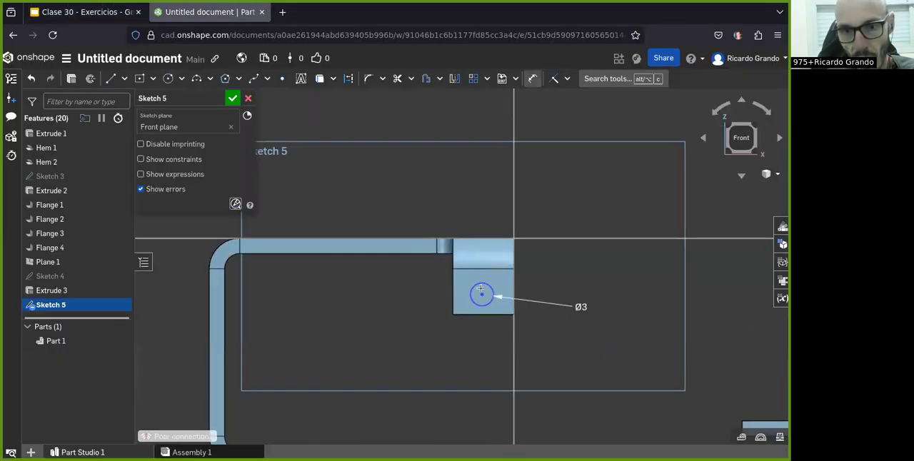
scroll(480, 289, "down", 5)
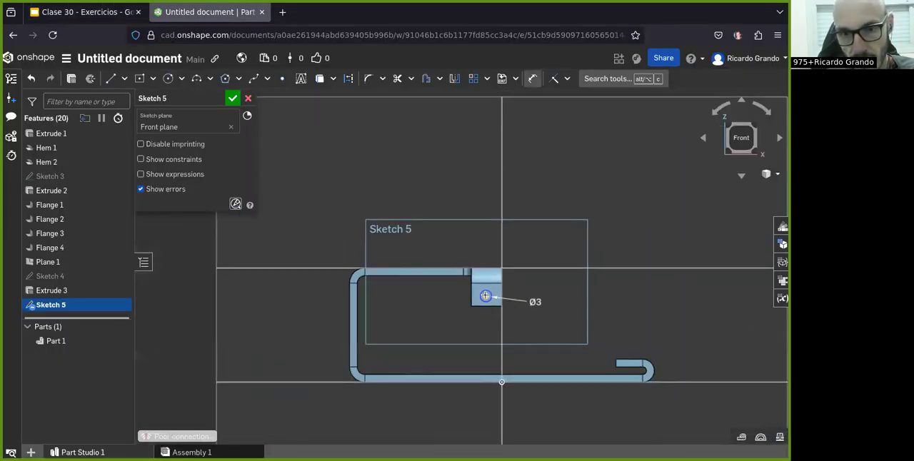
left_click(485, 296)
left_click(326, 381)
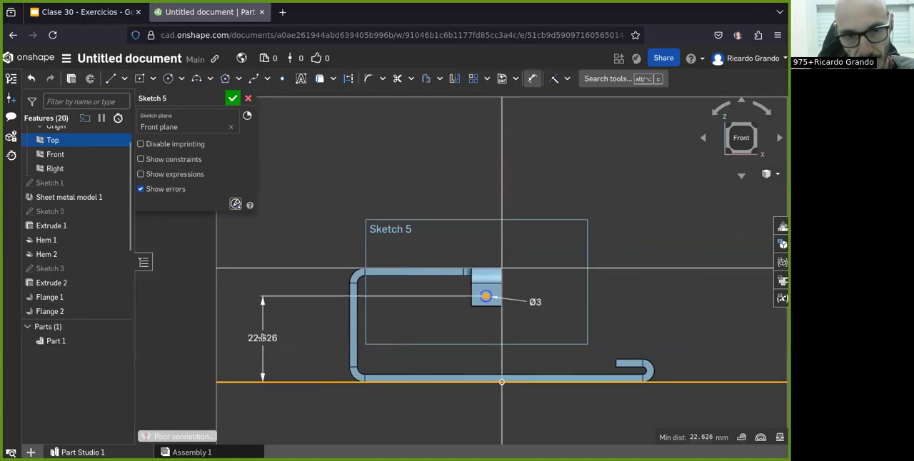
left_click(263, 338)
type("23")
key("Return")
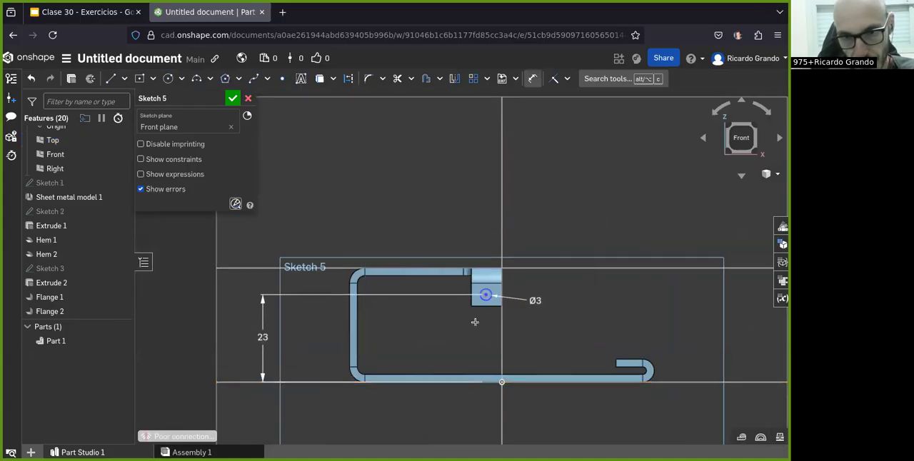
Step: Place the circle's centre 4 mm from the tab's outer side edge and finish the sketch
scroll(510, 302, "up", 5)
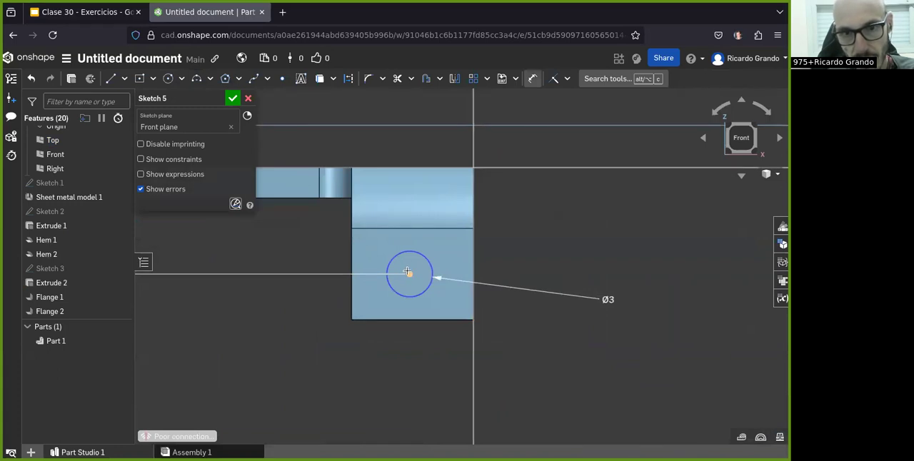
left_click(408, 273)
left_click(472, 273)
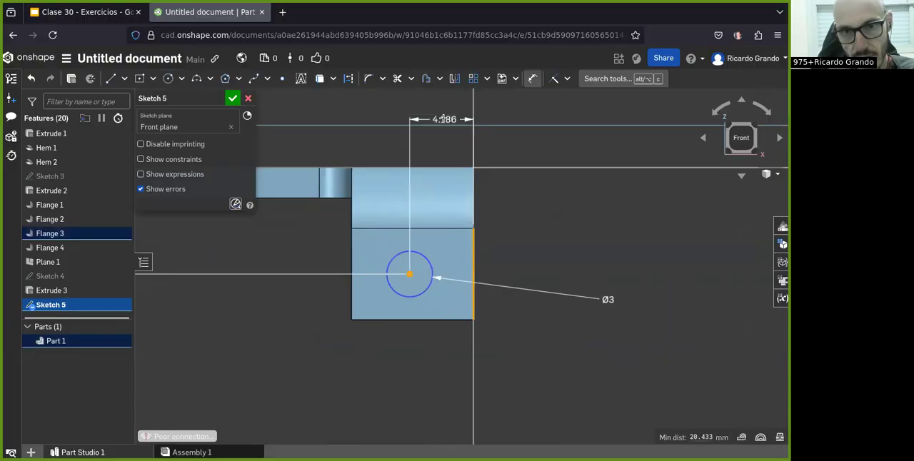
left_click(444, 119)
type("4")
key("Return")
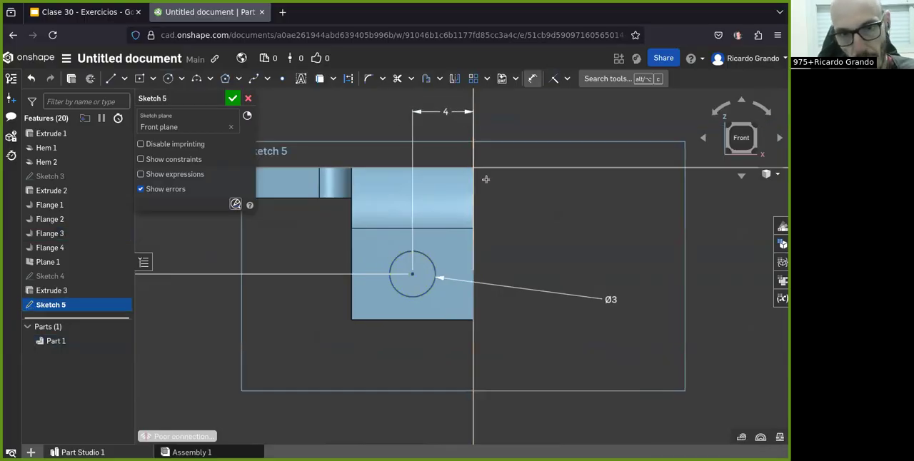
scroll(485, 179, "down", 3)
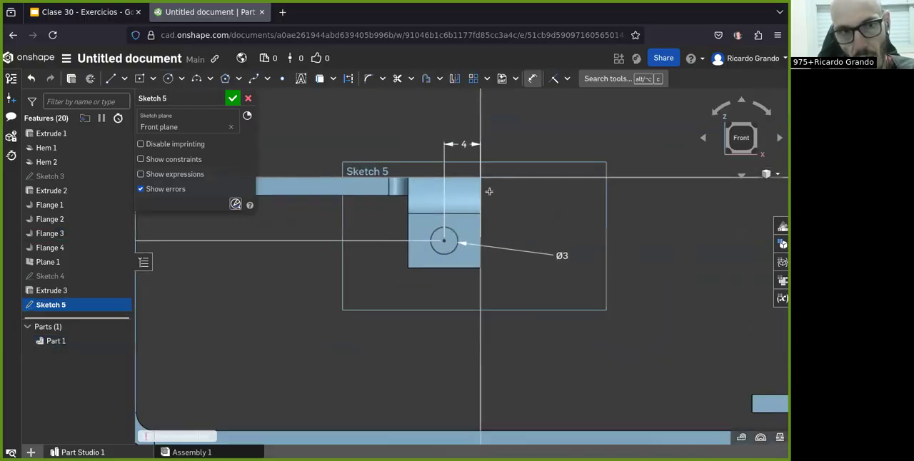
left_click(232, 99)
Step: Cut the 3 mm circle through both tabs with a symmetric Extrude Remove 40 mm deep, using the bracket as merge scope
scroll(412, 256, "down", 3)
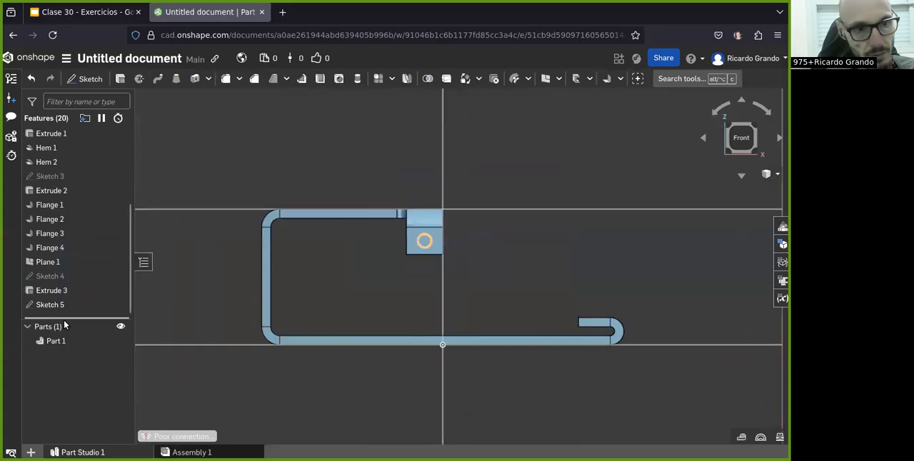
left_click(120, 79)
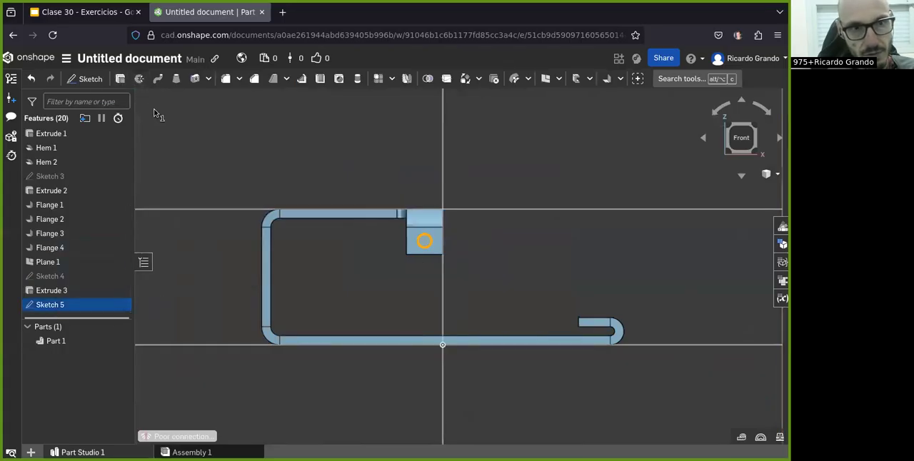
right_click_drag(506, 189, 453, 187)
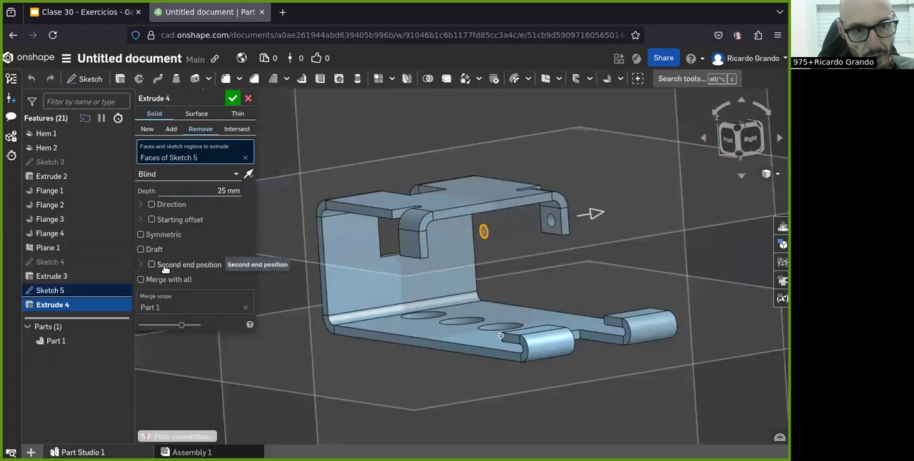
left_click(141, 234)
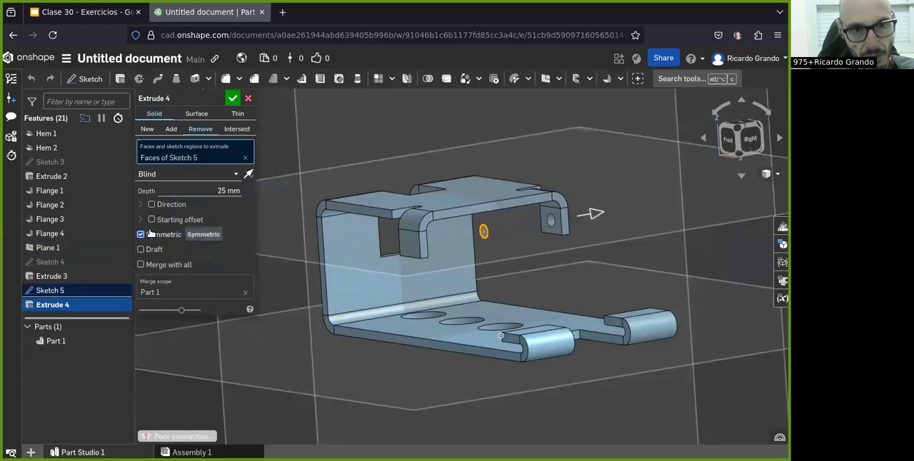
left_click(223, 190)
left_click(199, 131)
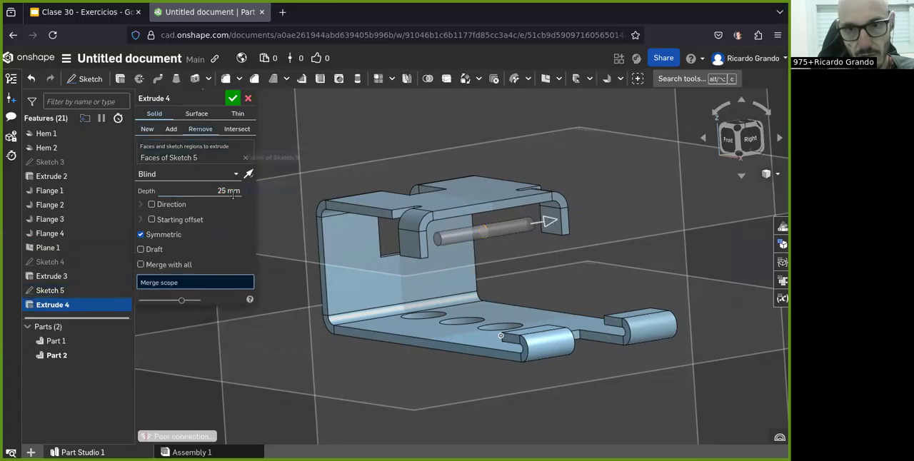
double_click(217, 190)
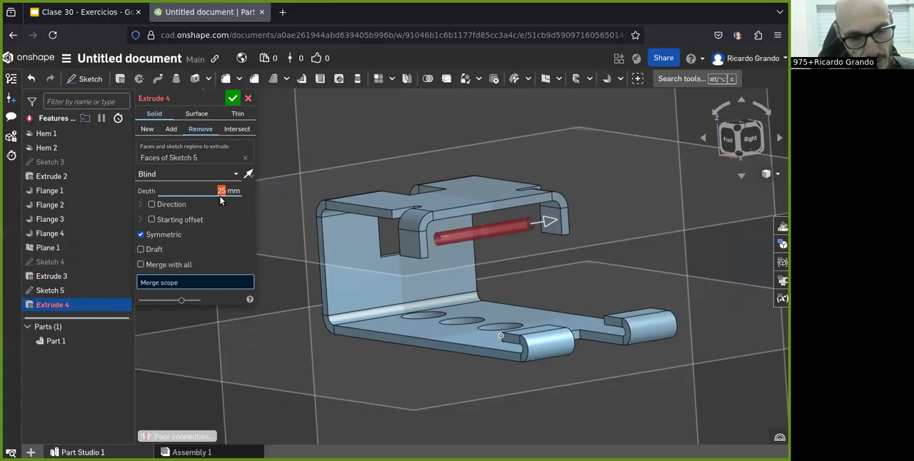
type("80")
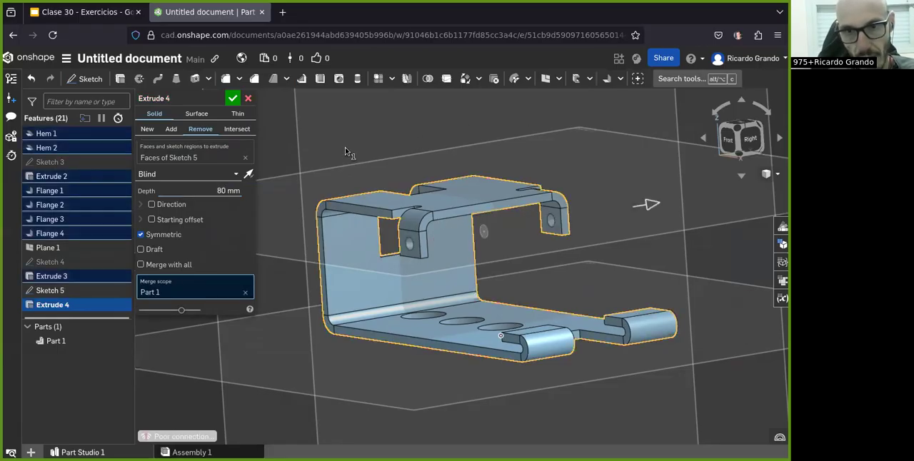
left_click(222, 191)
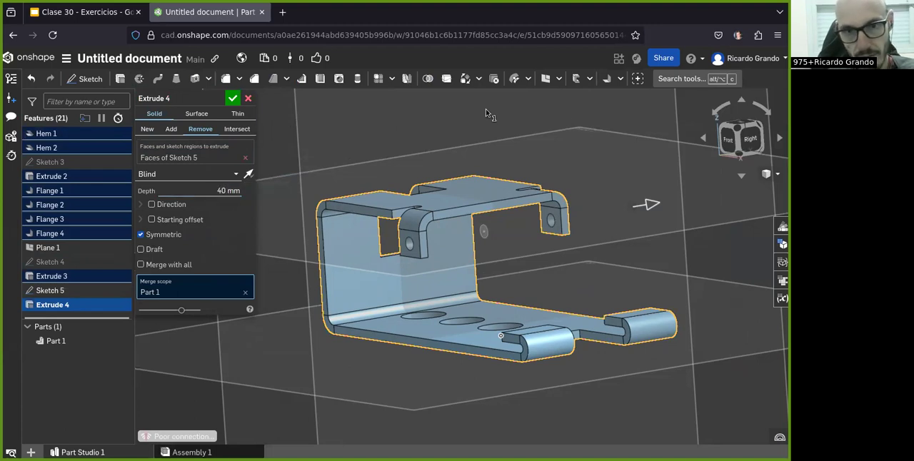
left_click(232, 98)
Step: Compare the bracket's features with the views and dimensions in the exercise drawing, and return to the model
right_click_drag(455, 271, 481, 233)
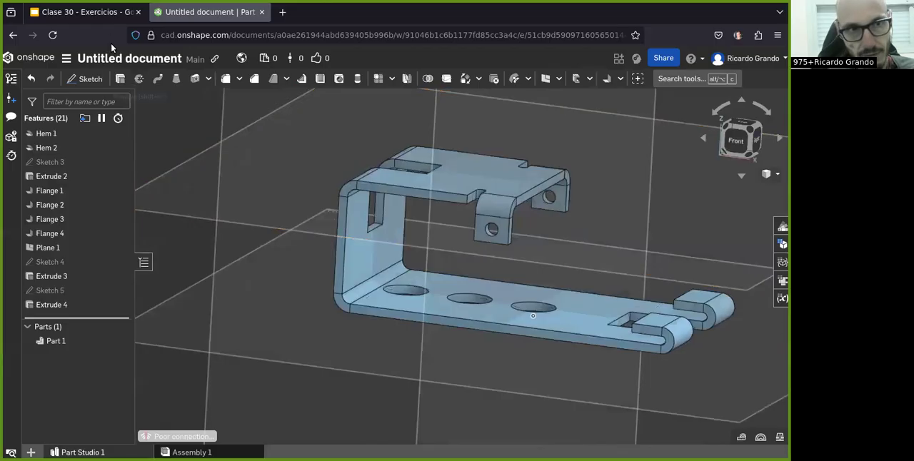
left_click(89, 12)
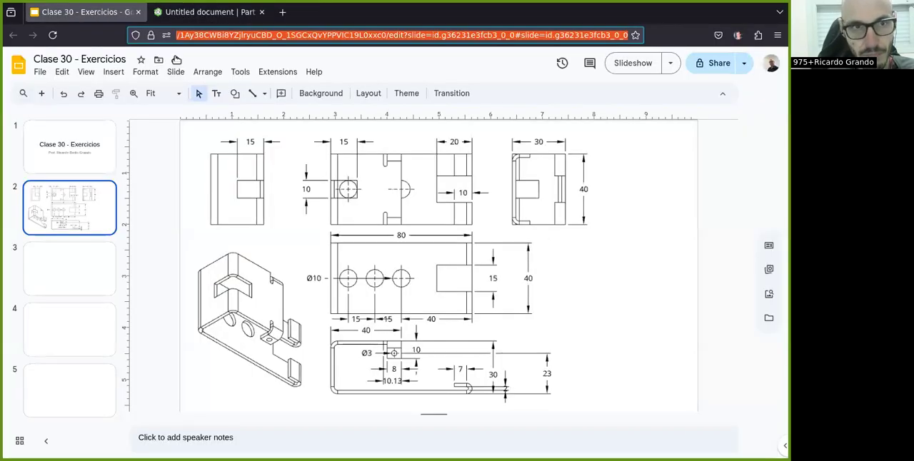
left_click(207, 13)
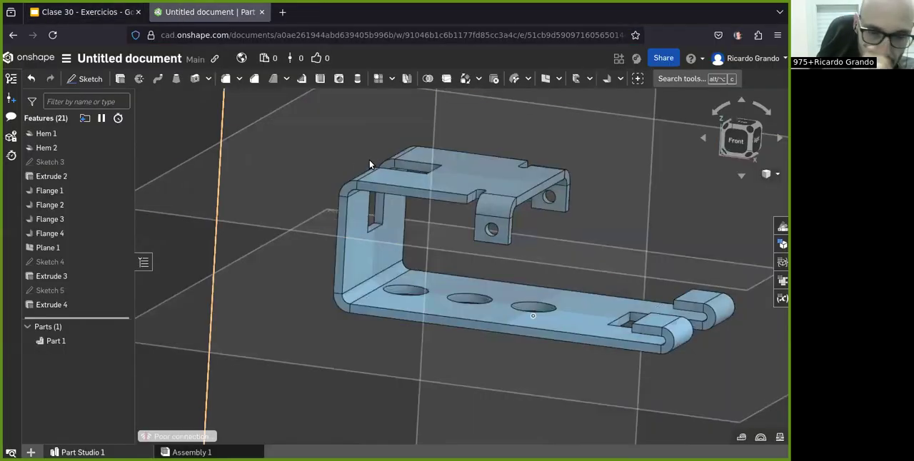
left_click(117, 18)
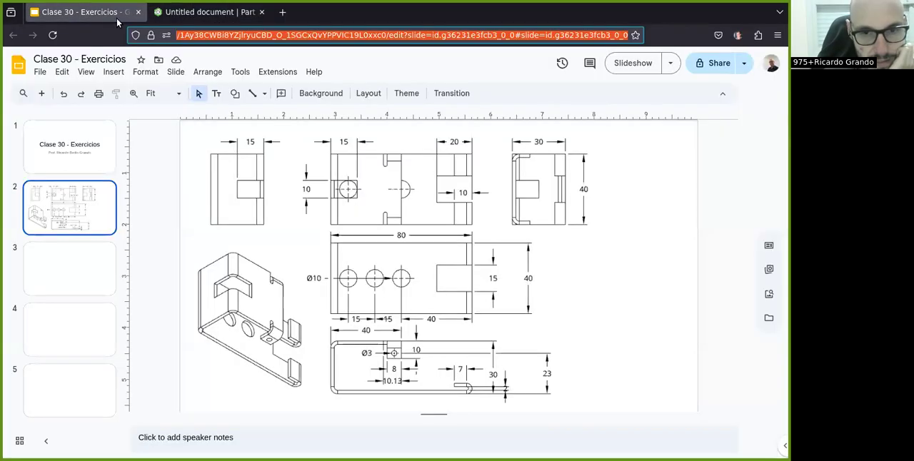
left_click(176, 22)
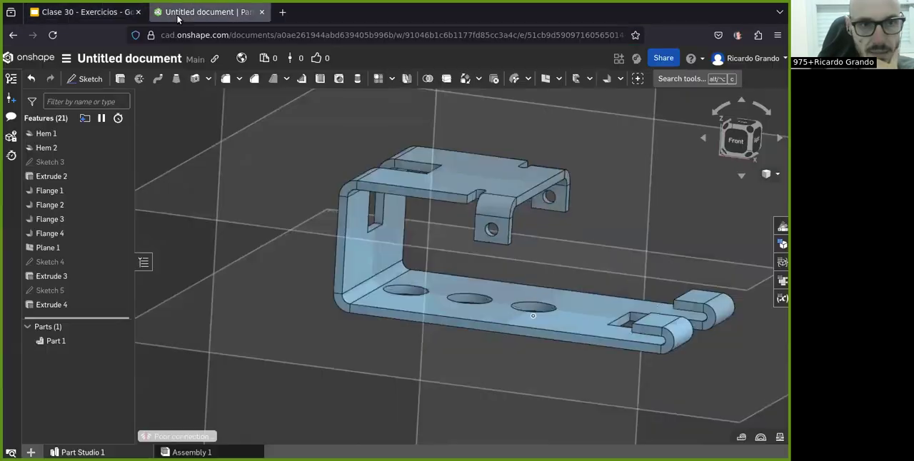
left_click(621, 78)
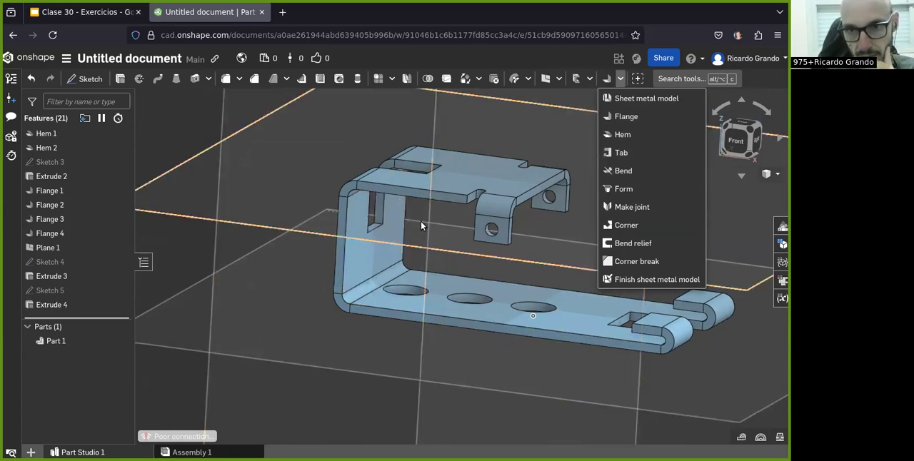
scroll(366, 277, "down", 2)
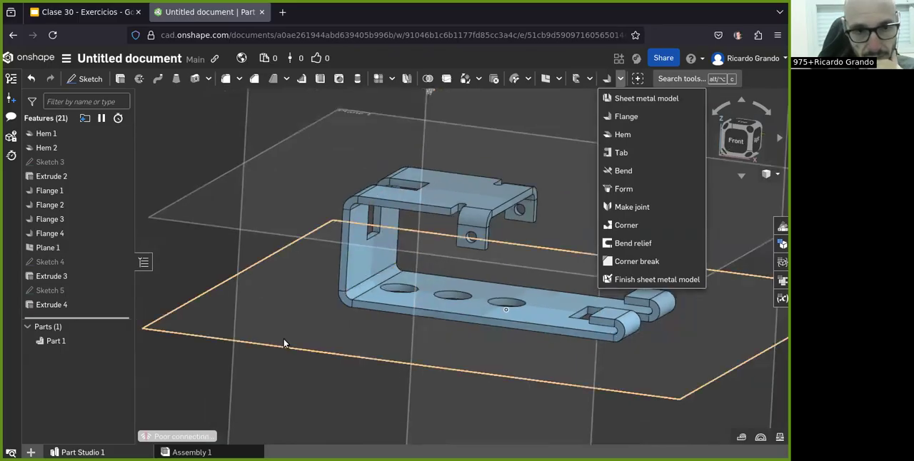
left_click(190, 386)
Step: Review the settings of the first hem and the first flange, closing each without changes
mouse_move(378, 253)
right_mouse_down()
mouse_move(396, 252)
mouse_move(385, 257)
right_mouse_up()
scroll(43, 215, "up", 5)
double_click(46, 259)
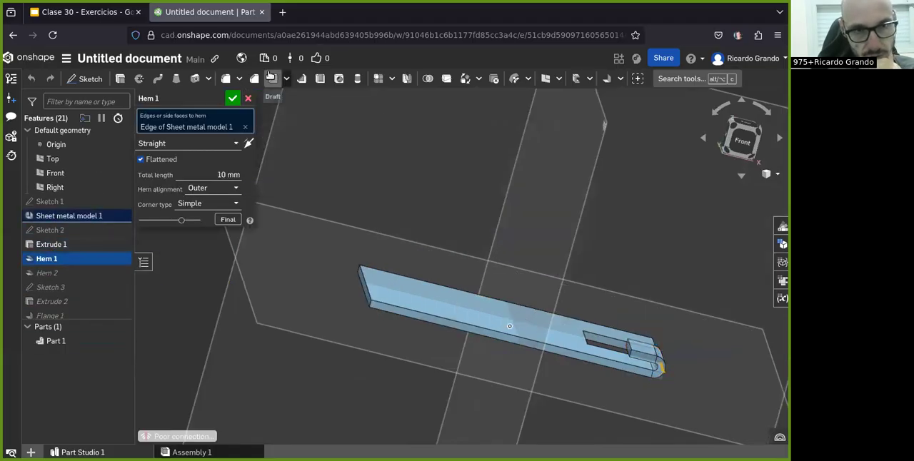
left_click(248, 98)
scroll(78, 257, "down", 2)
left_click(65, 267)
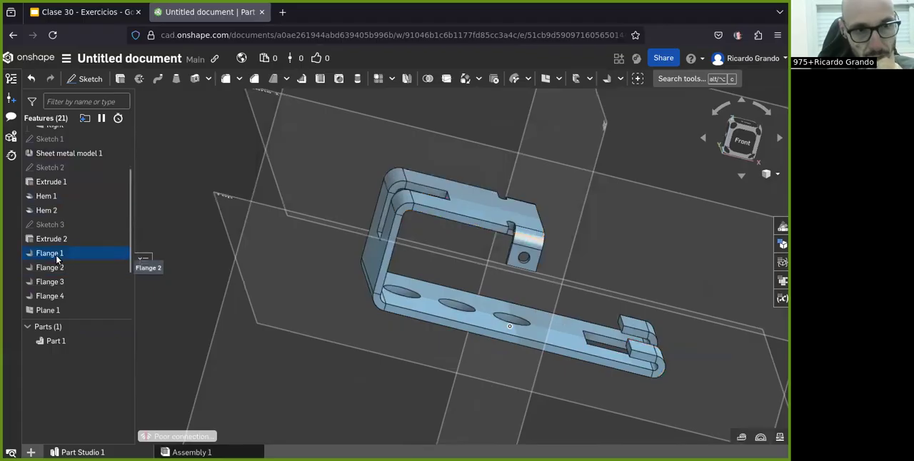
double_click(50, 253)
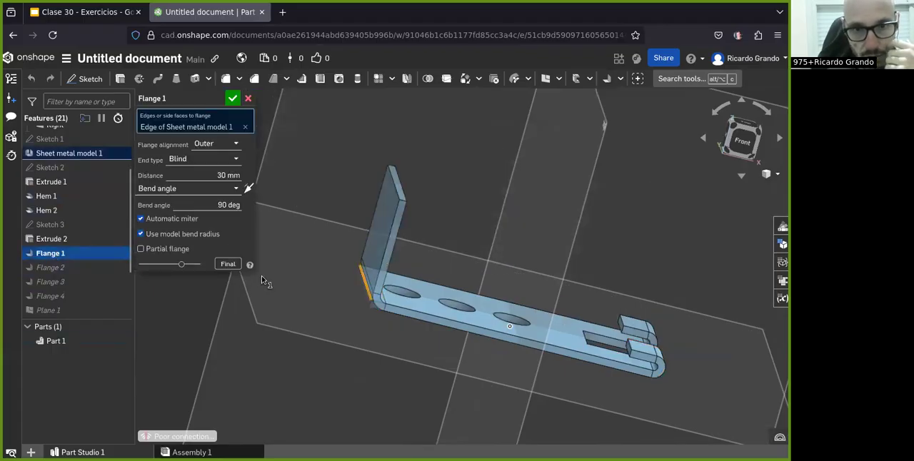
left_click(247, 100)
Step: Examine the bracket's bend table and flat pattern, and close the sheet metal view
scroll(277, 191, "down", 1)
right_click_drag(375, 236, 373, 287)
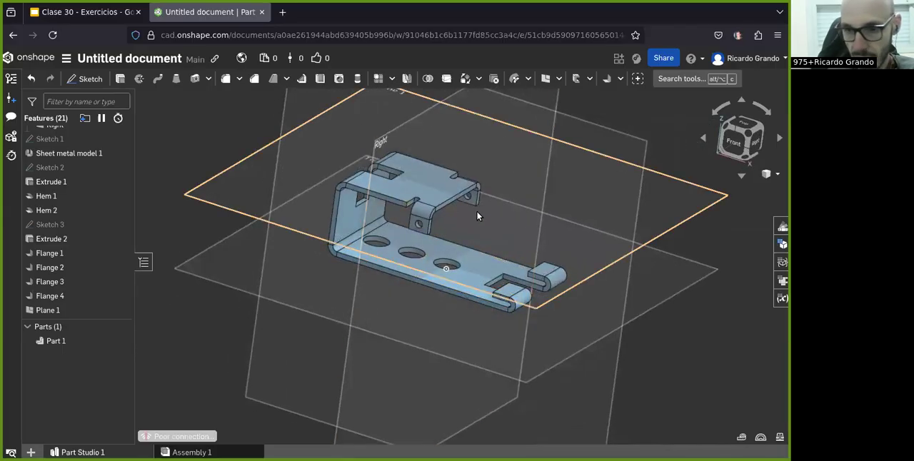
left_click(782, 280)
scroll(529, 337, "down", 3)
scroll(507, 330, "up", 3)
scroll(506, 329, "down", 2)
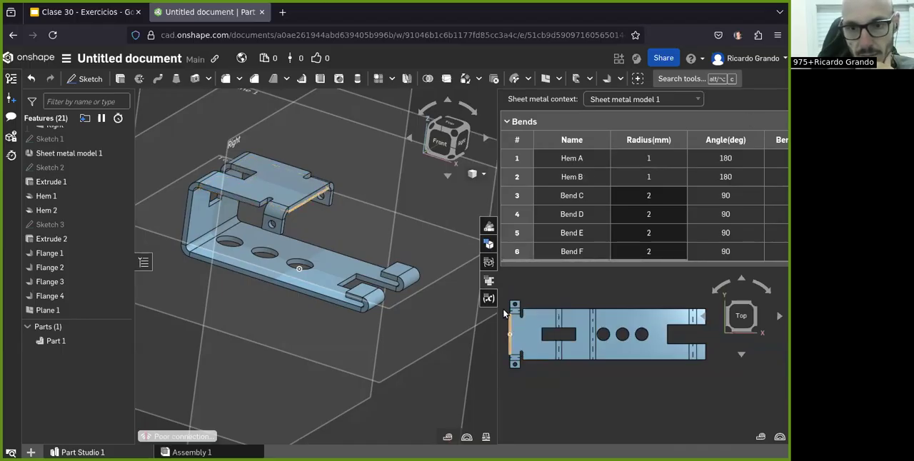
left_click(490, 281)
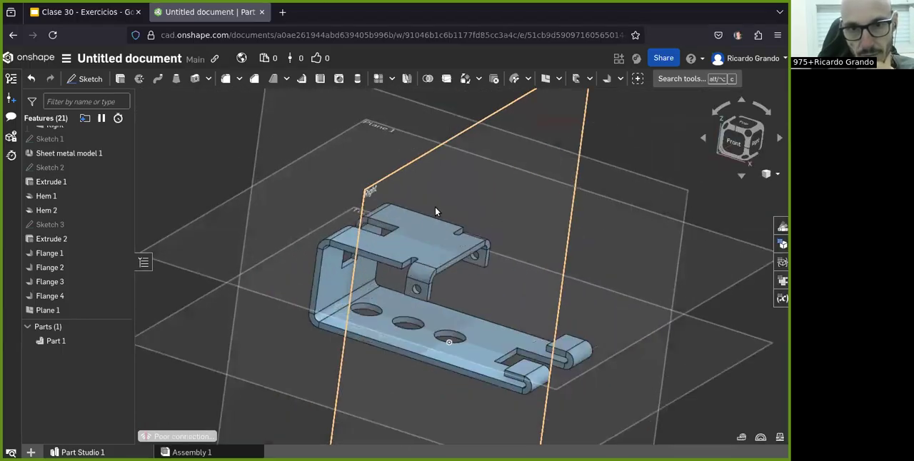
Step: Hide all reference planes and inspect the bracket from its bend cutout side
key("p")
right_click_drag(608, 202, 493, 172)
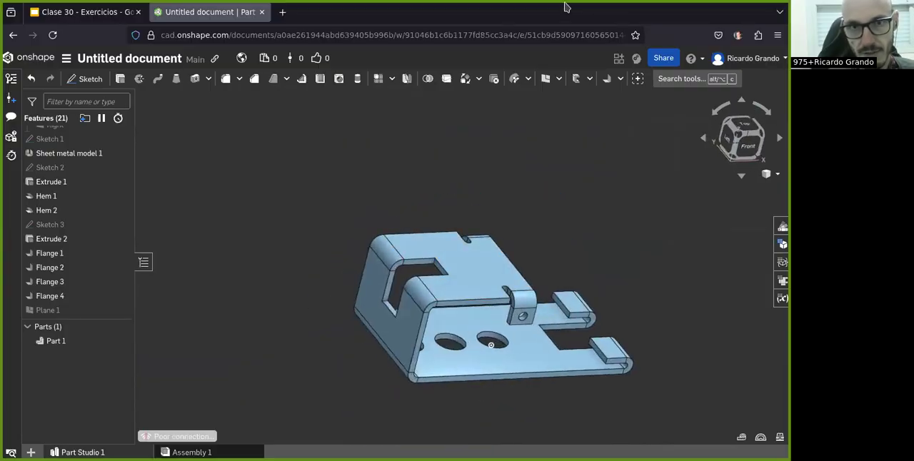